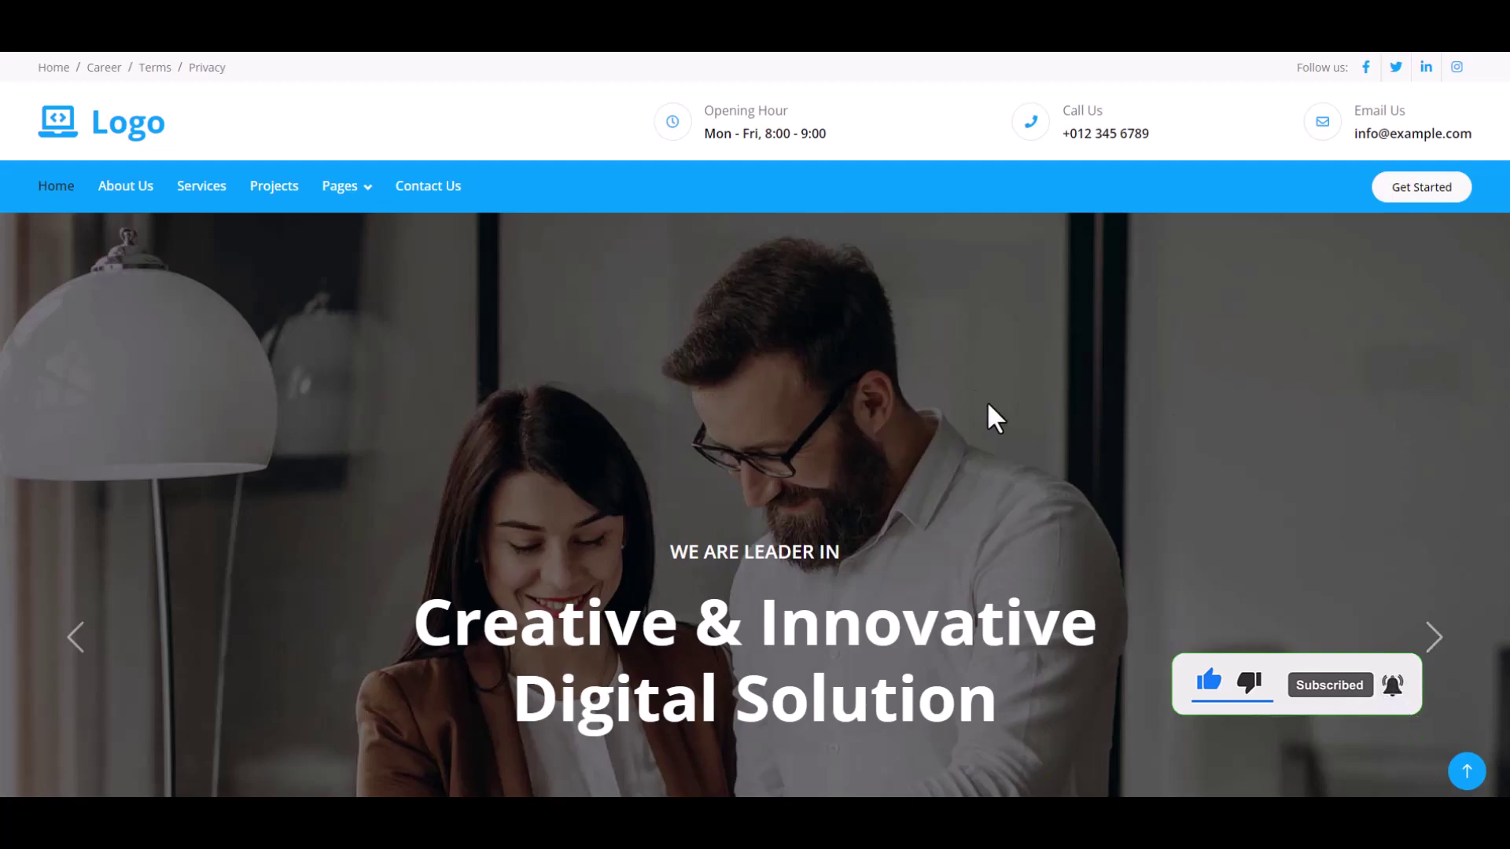
pyautogui.scroll(-1, 988, 401)
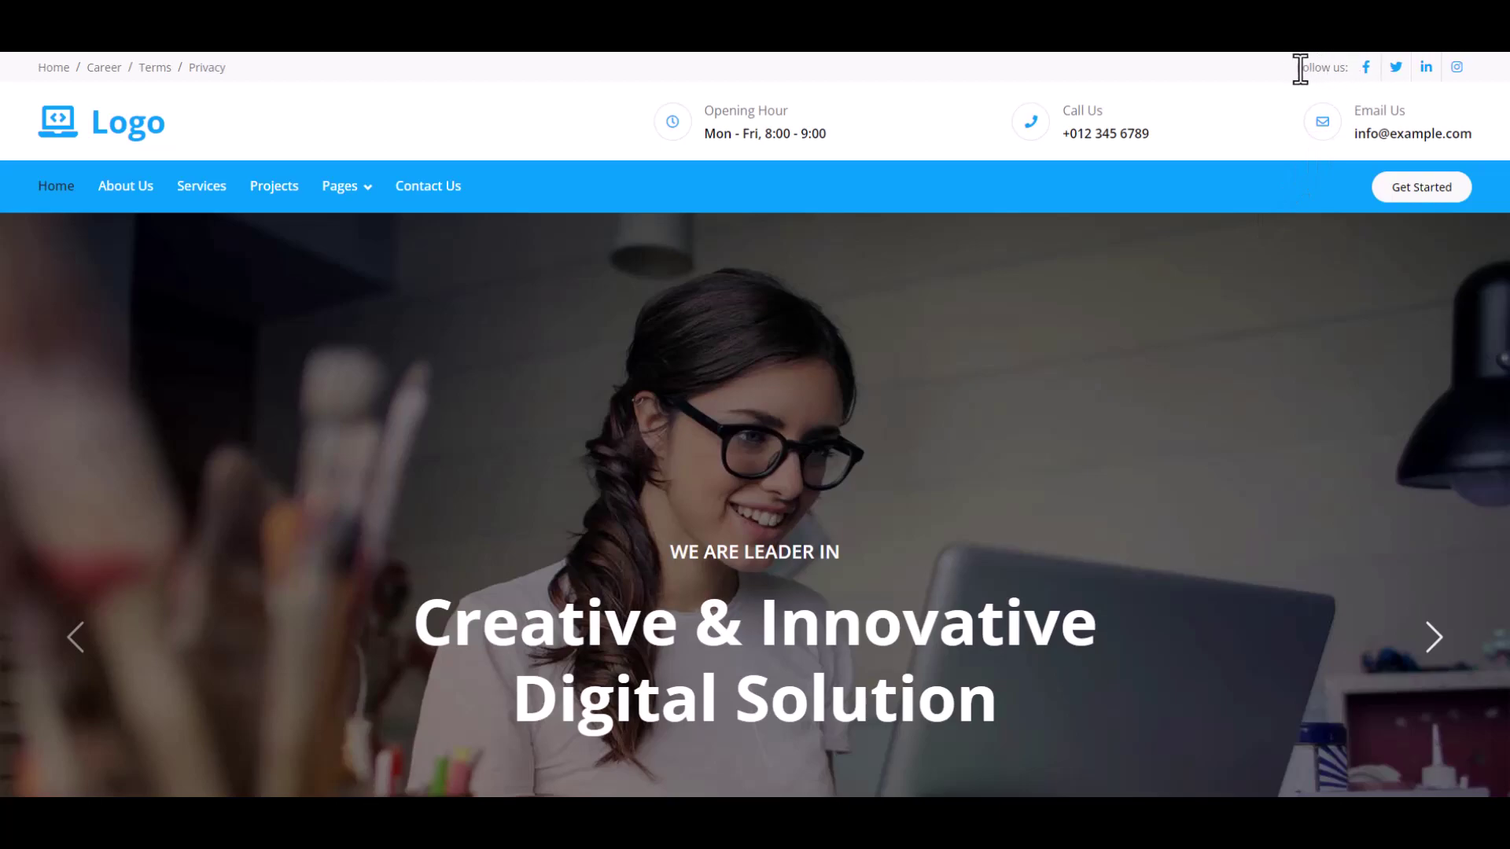
# Scroll the home page past the counters, About Us and Services headings to Why Choose Us
pyautogui.moveTo(1301, 68); pyautogui.dragTo(1347, 68)
pyautogui.click(1337, 70)
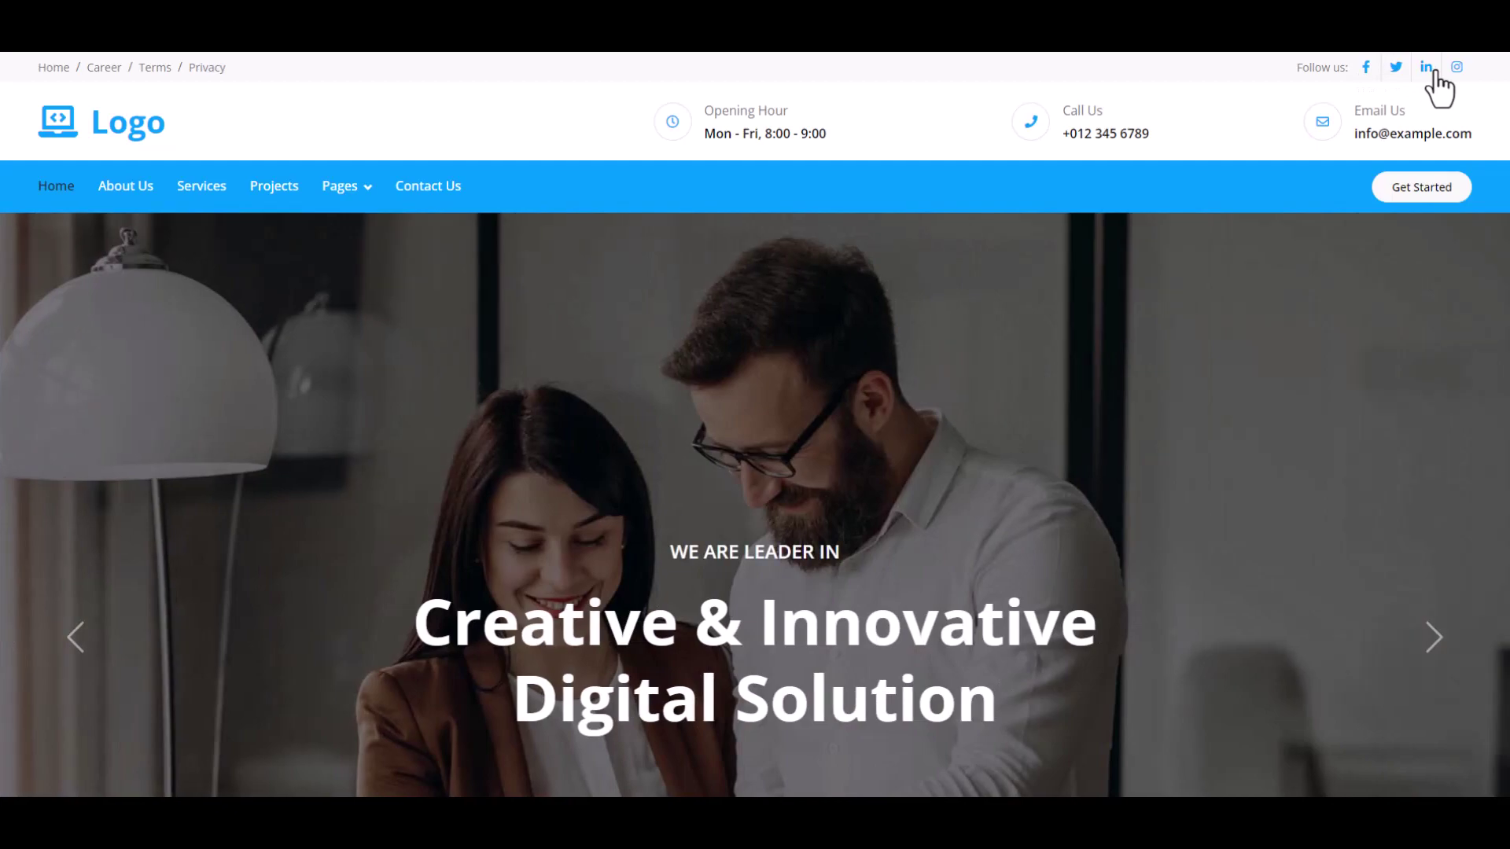
pyautogui.scroll(-3, 1400, 295)
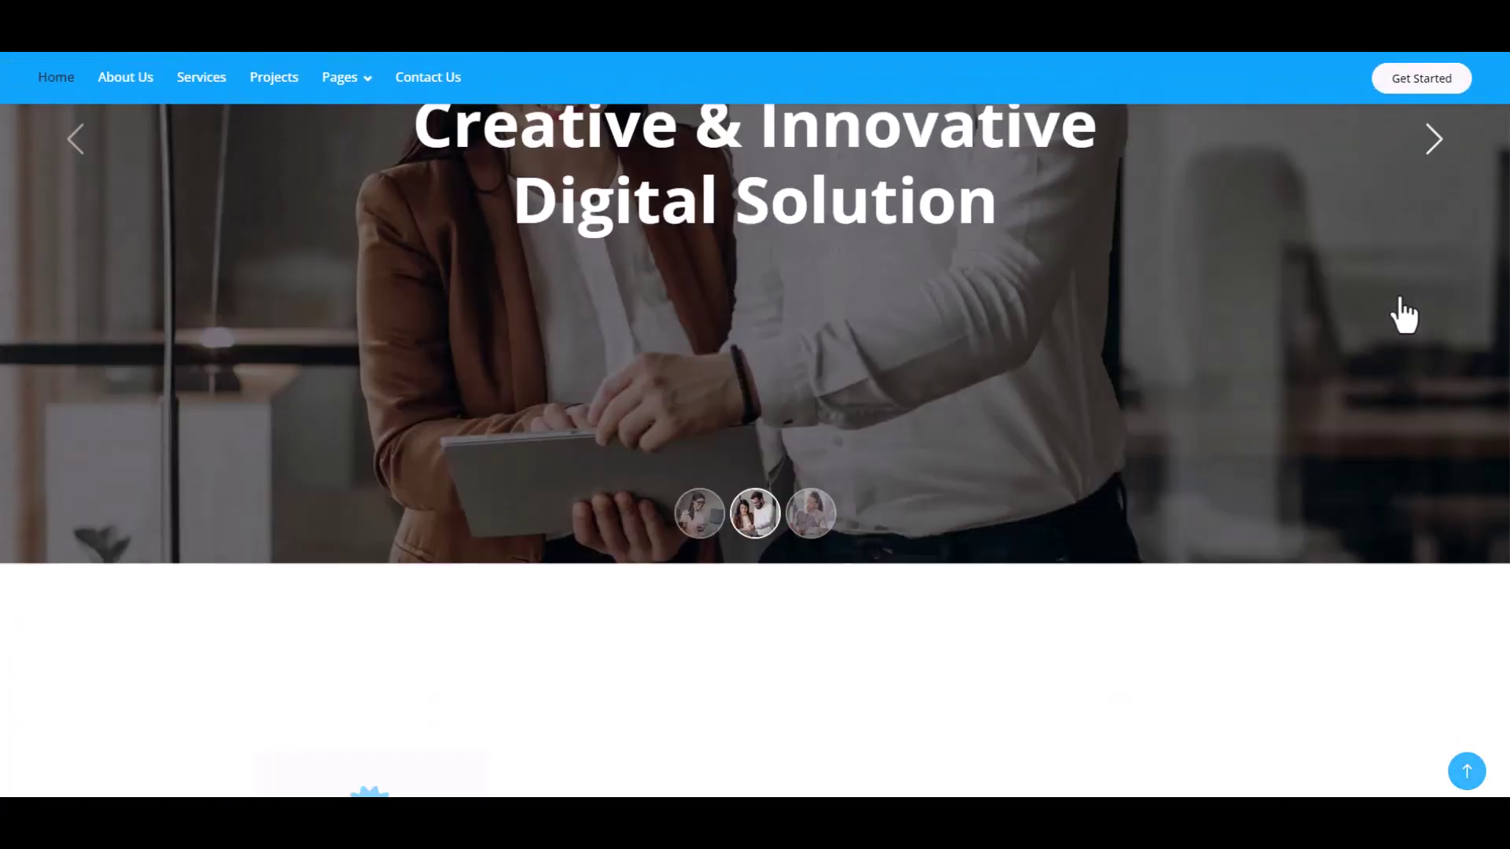
pyautogui.scroll(-3, 1400, 296)
pyautogui.scroll(-1, 1400, 295)
pyautogui.scroll(-2, 1400, 295)
pyautogui.scroll(-2, 1399, 296)
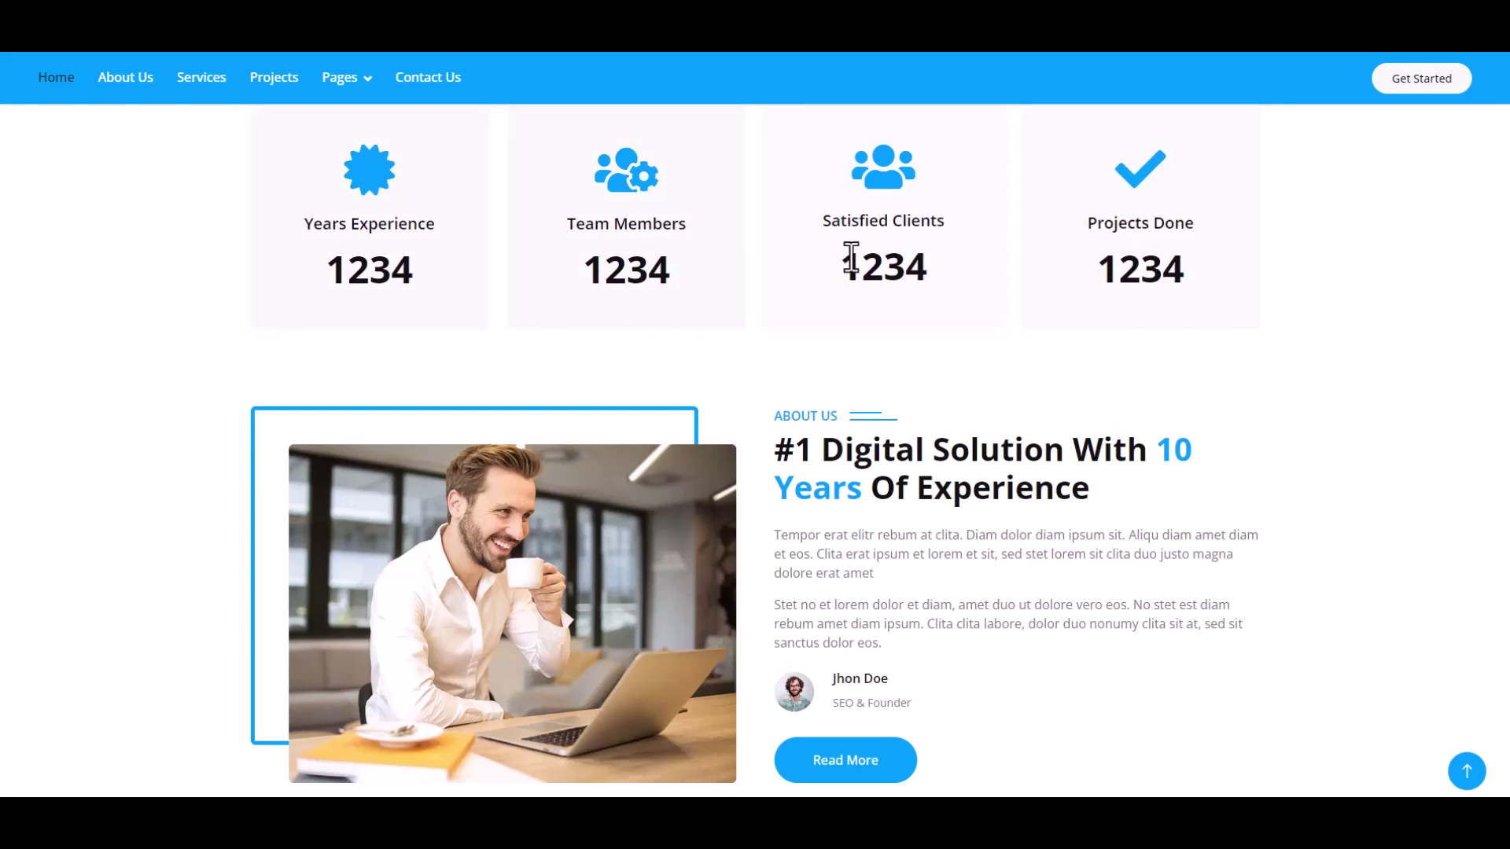
pyautogui.scroll(-2, 1179, 284)
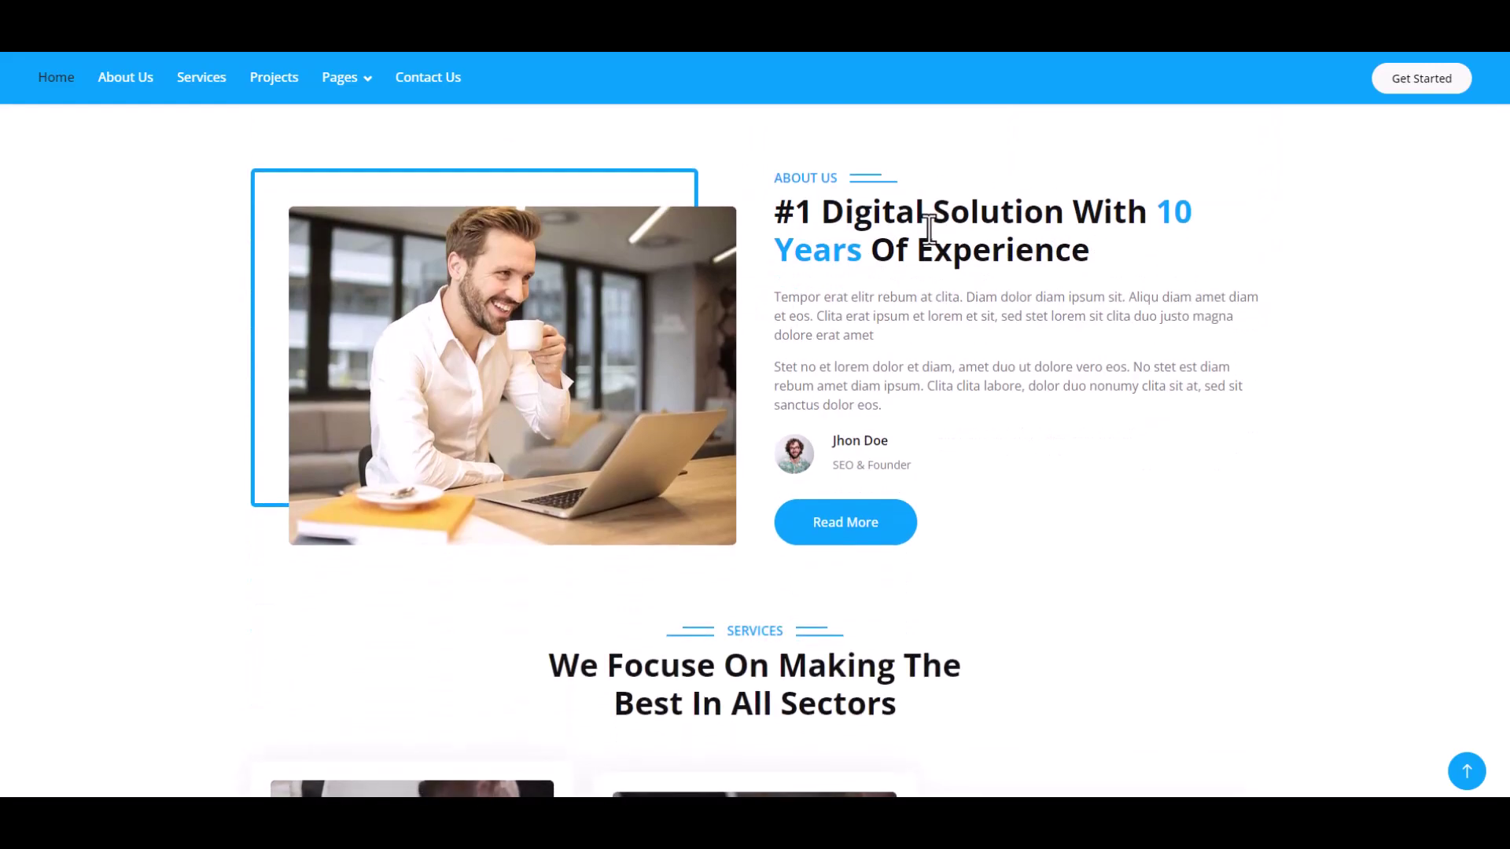
pyautogui.click(884, 181)
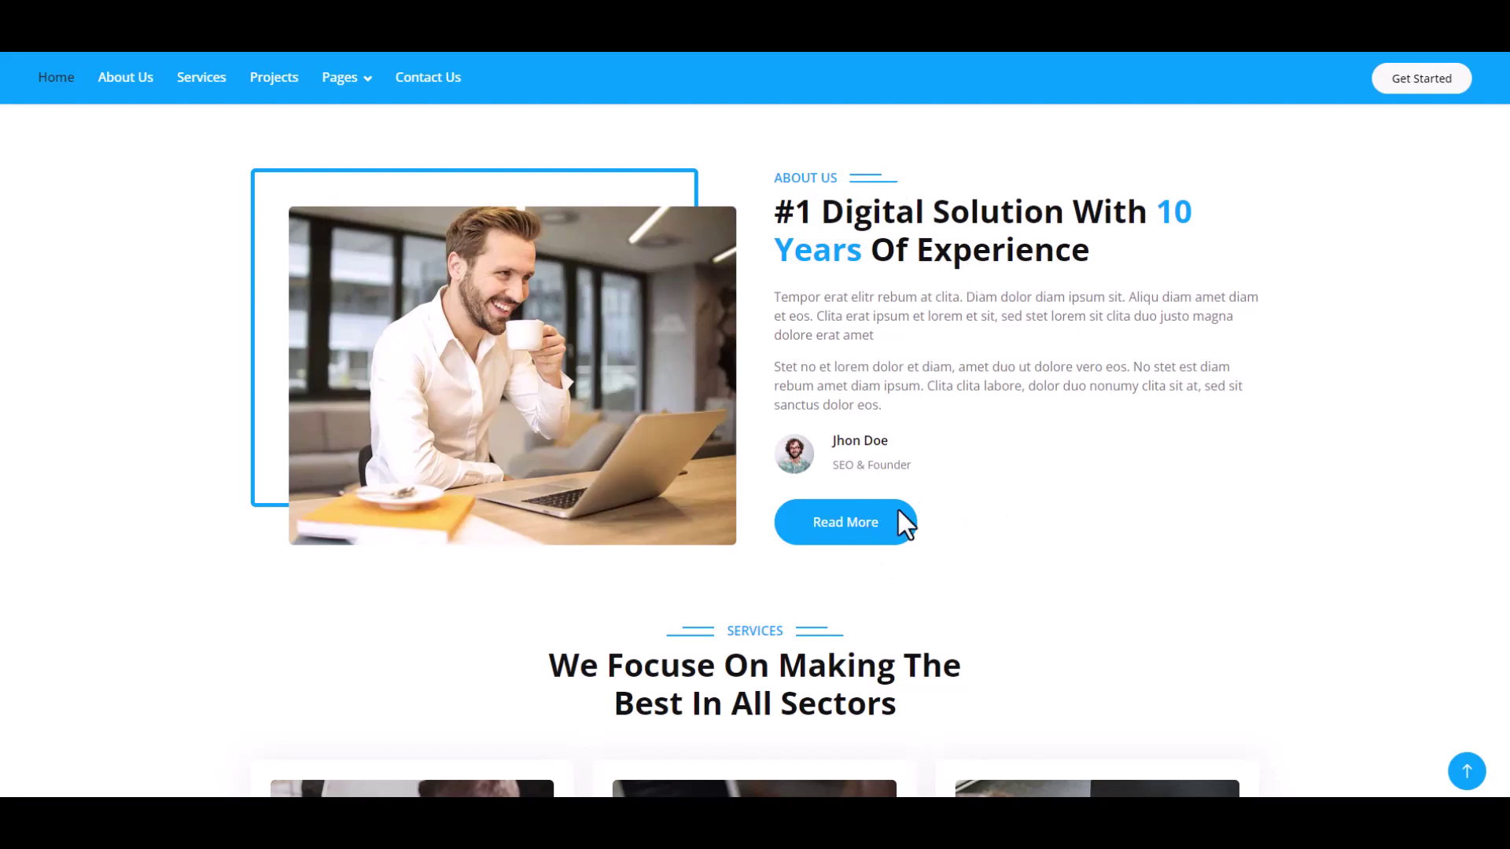
pyautogui.scroll(-1, 1033, 623)
pyautogui.scroll(-3, 1033, 624)
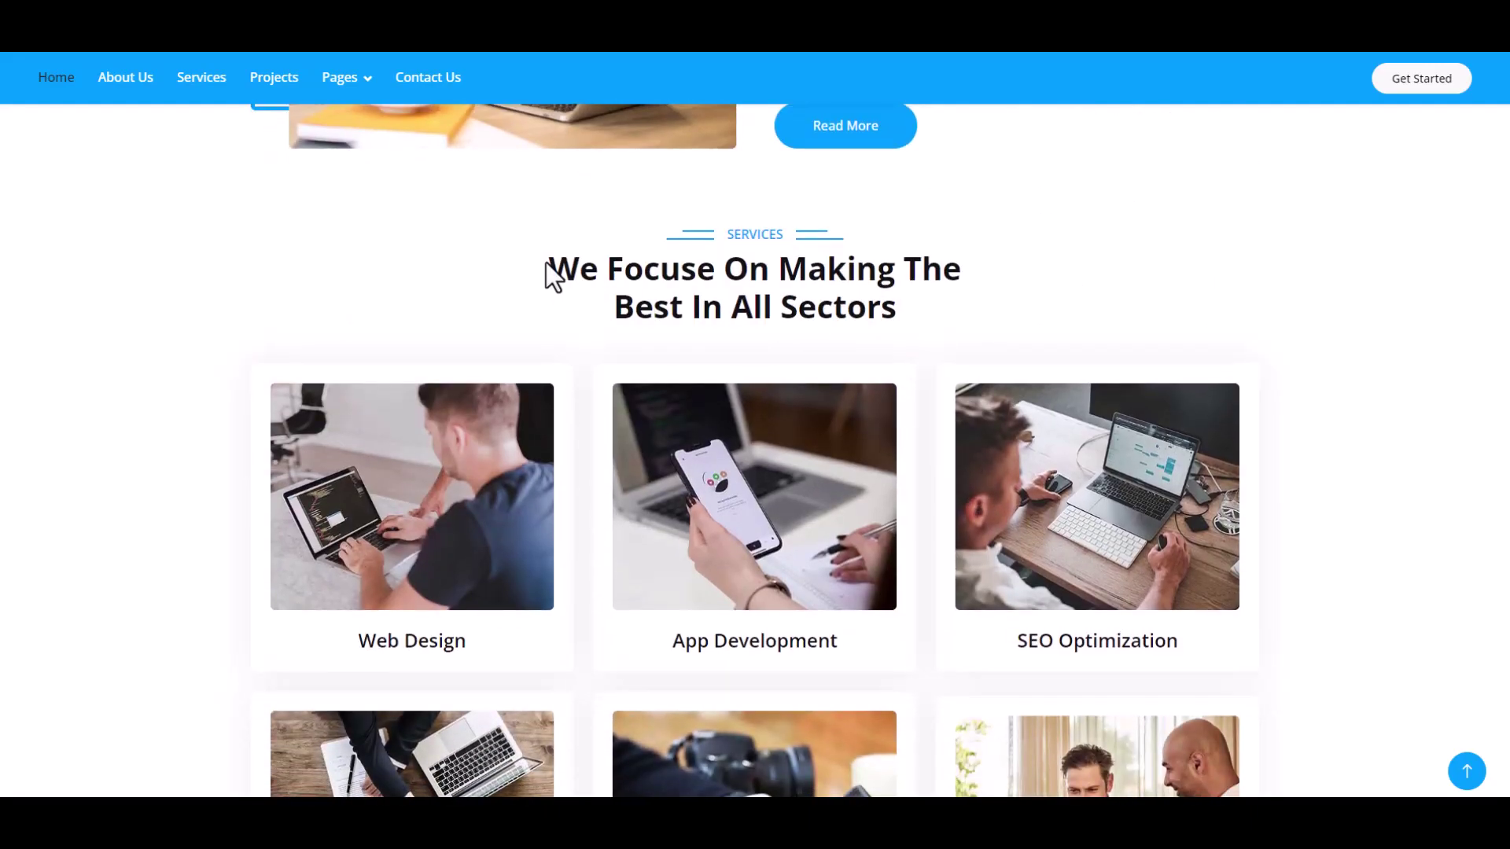
pyautogui.moveTo(548, 274); pyautogui.dragTo(1170, 332)
pyautogui.click(1226, 347)
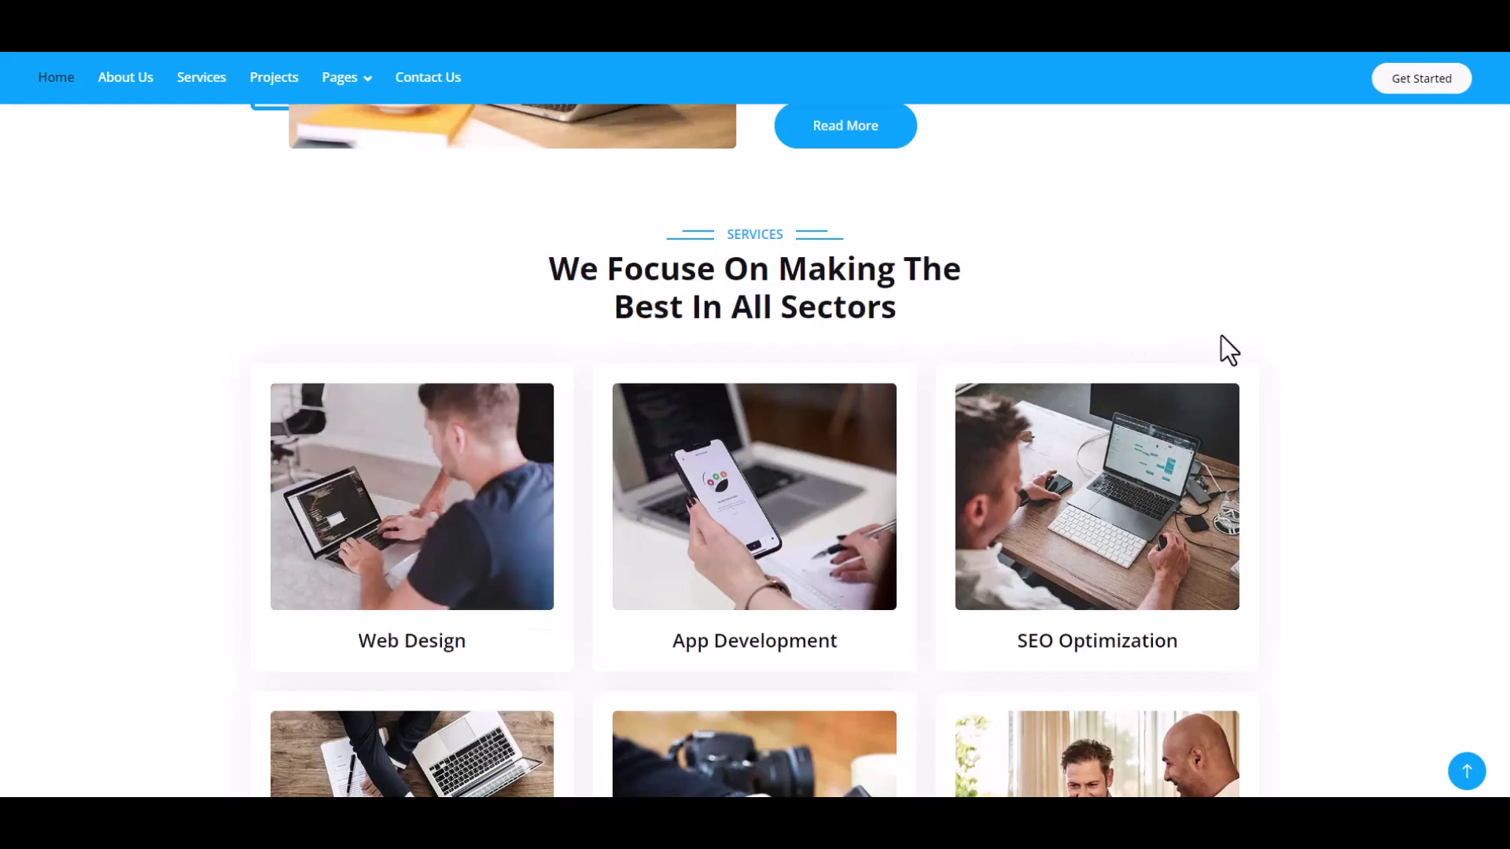
pyautogui.scroll(-2, 1334, 371)
pyautogui.scroll(-1, 1333, 372)
pyautogui.scroll(1, 1334, 372)
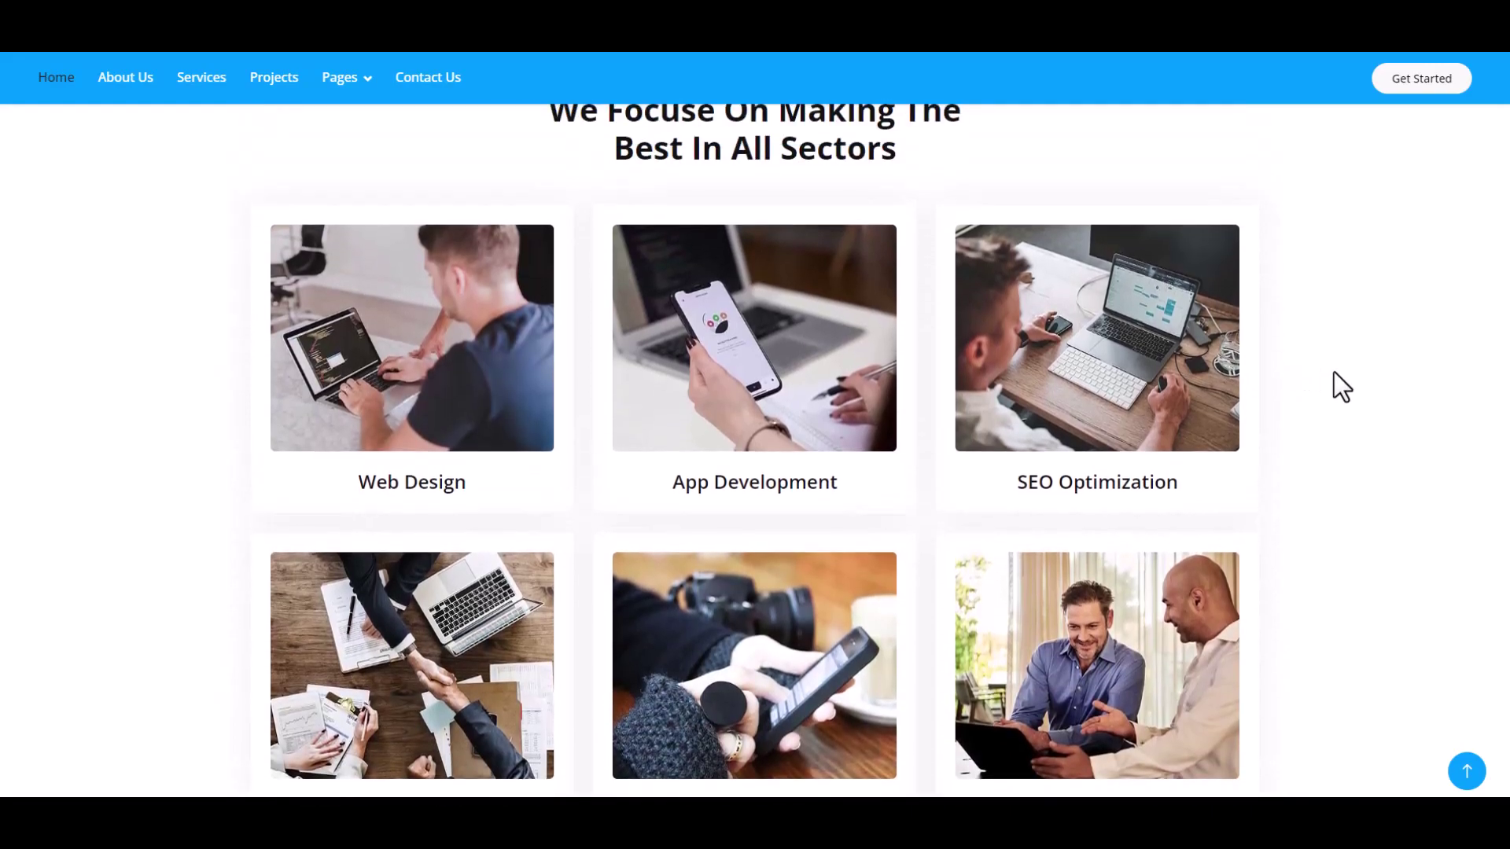
pyautogui.scroll(-1, 1334, 371)
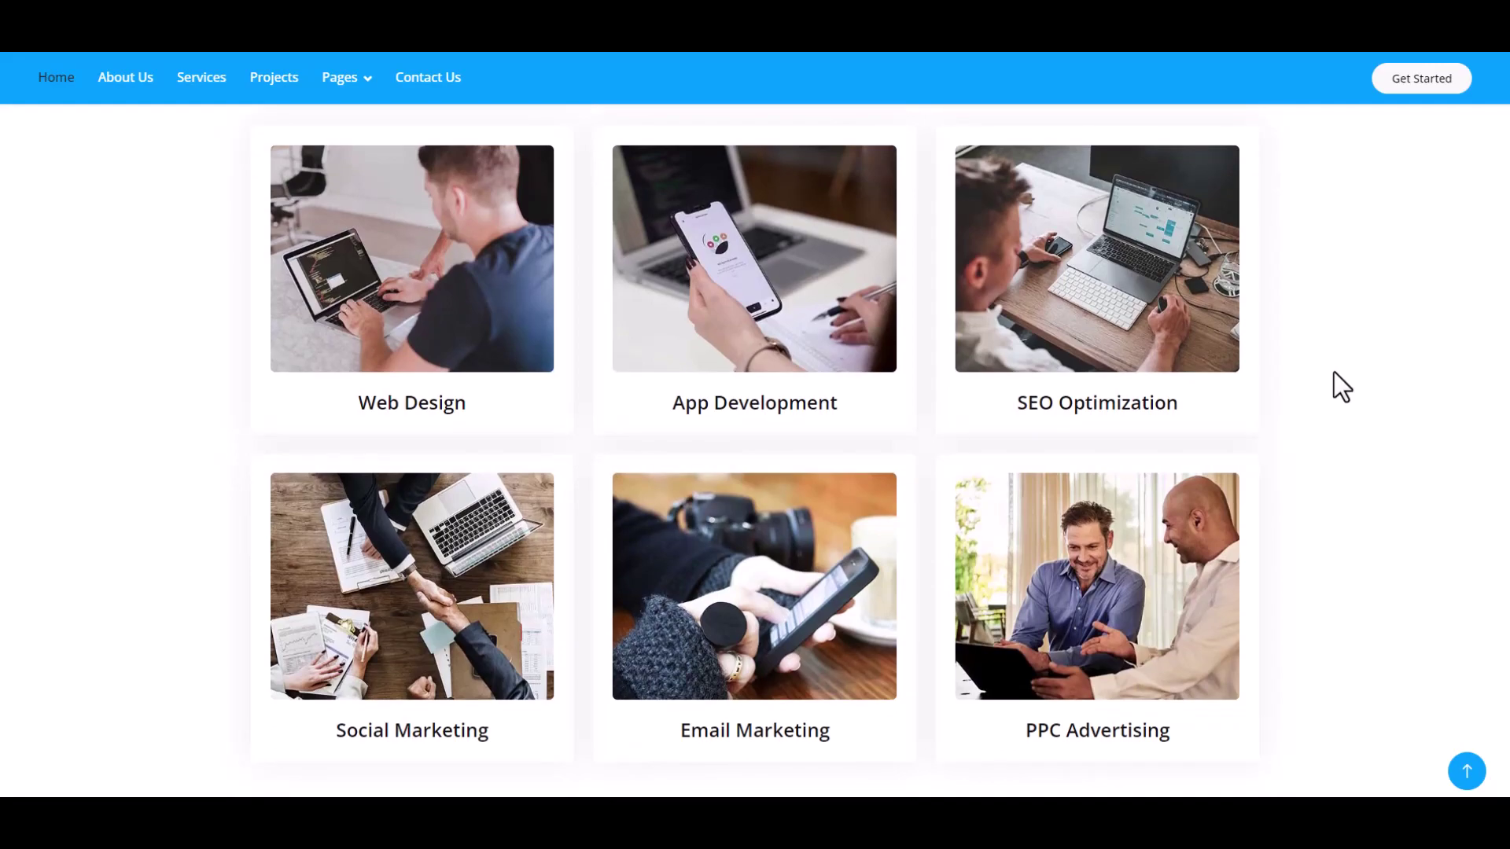
pyautogui.scroll(-3, 1334, 372)
pyautogui.scroll(-1, 1335, 372)
pyautogui.scroll(-3, 1334, 371)
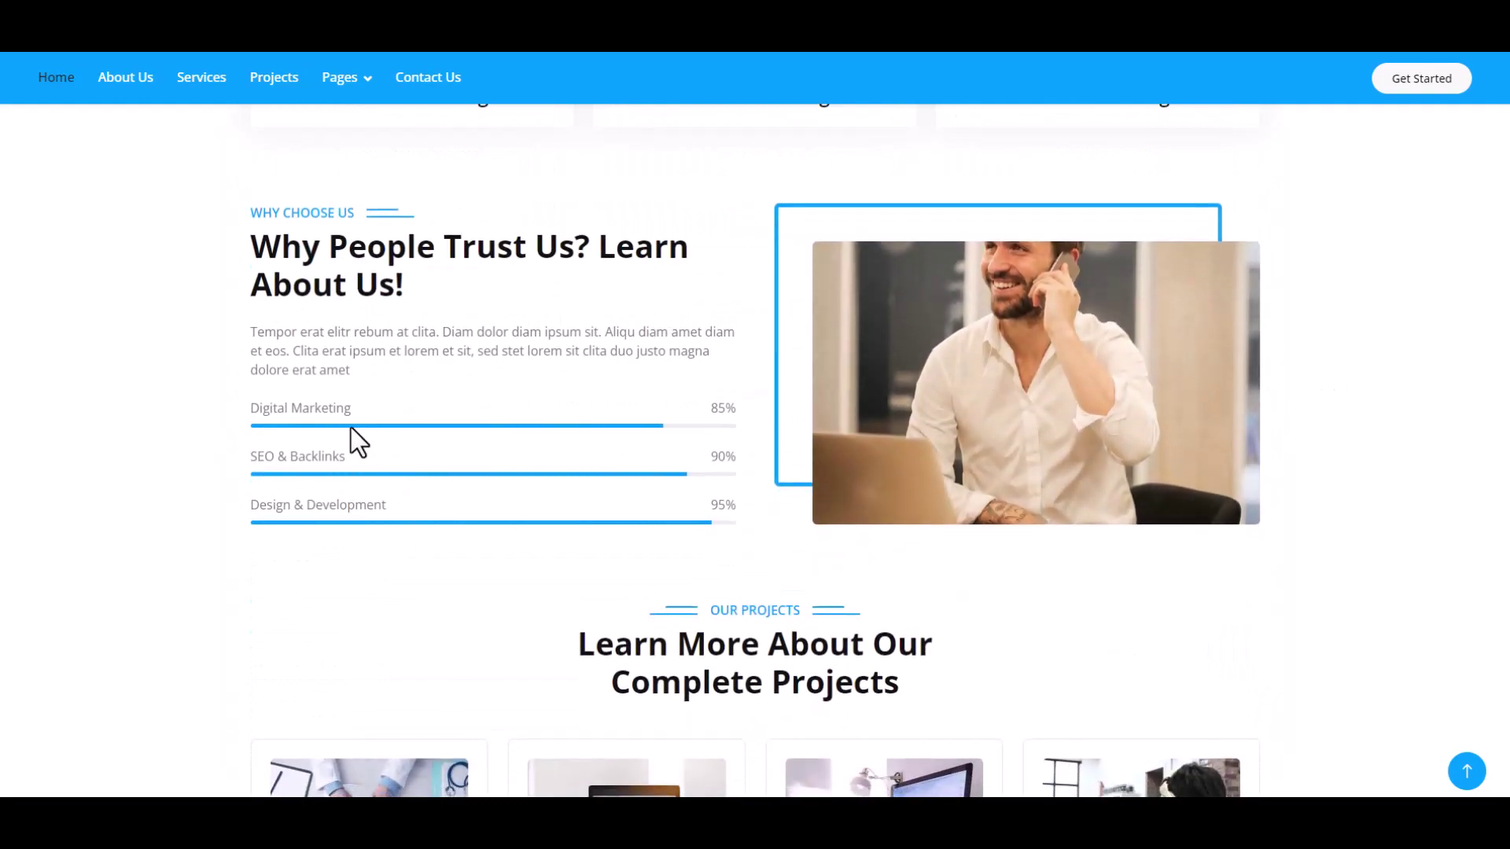
# Bring the Our Projects carousel into view past the Digital Marketing skill bar
pyautogui.moveTo(248, 407); pyautogui.dragTo(384, 406)
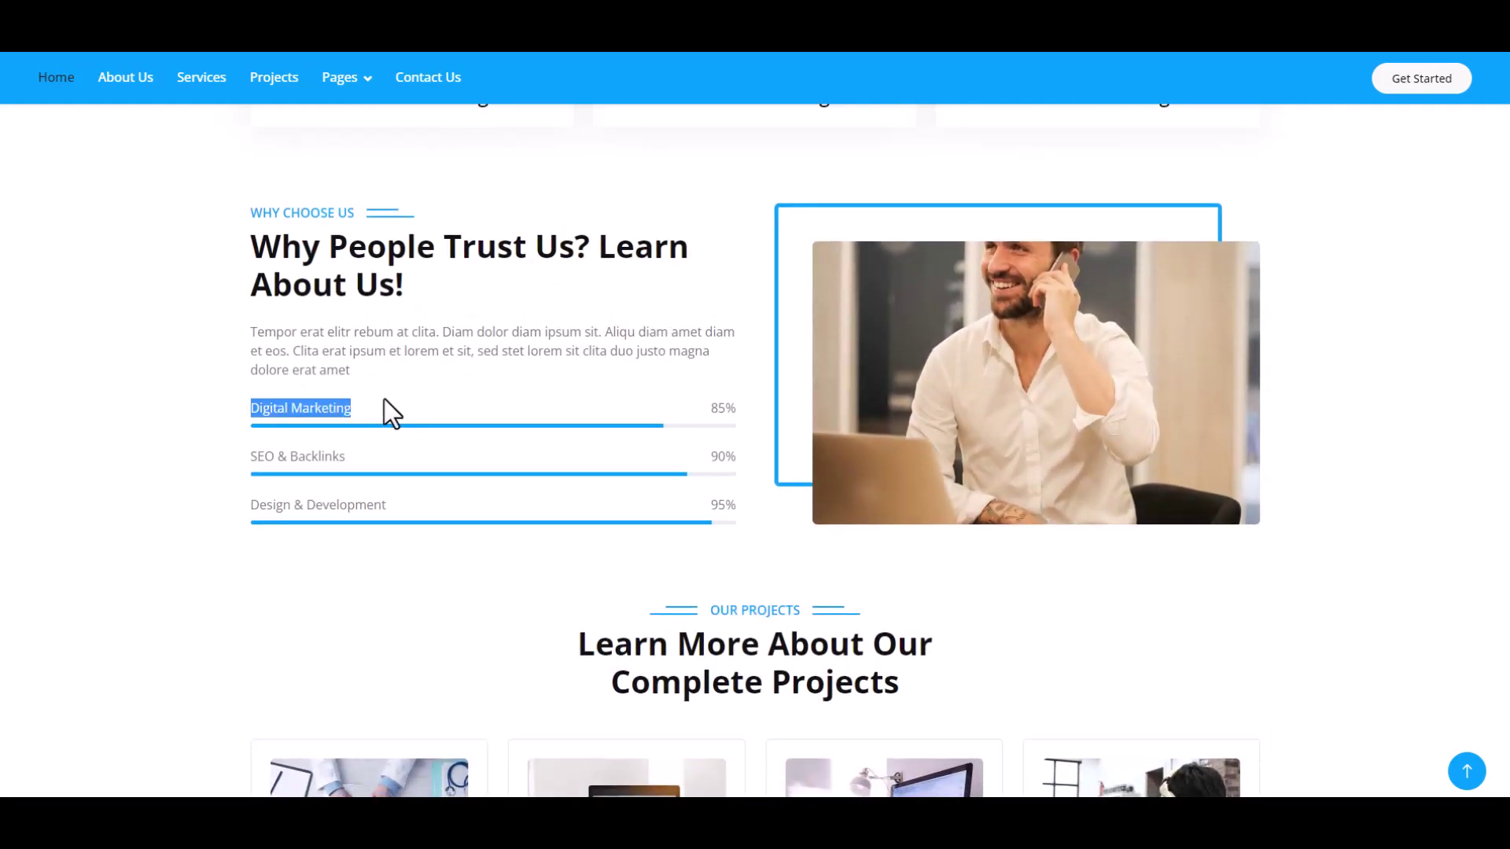
pyautogui.click(384, 360)
pyautogui.scroll(-3, 1289, 461)
pyautogui.scroll(-1, 1290, 461)
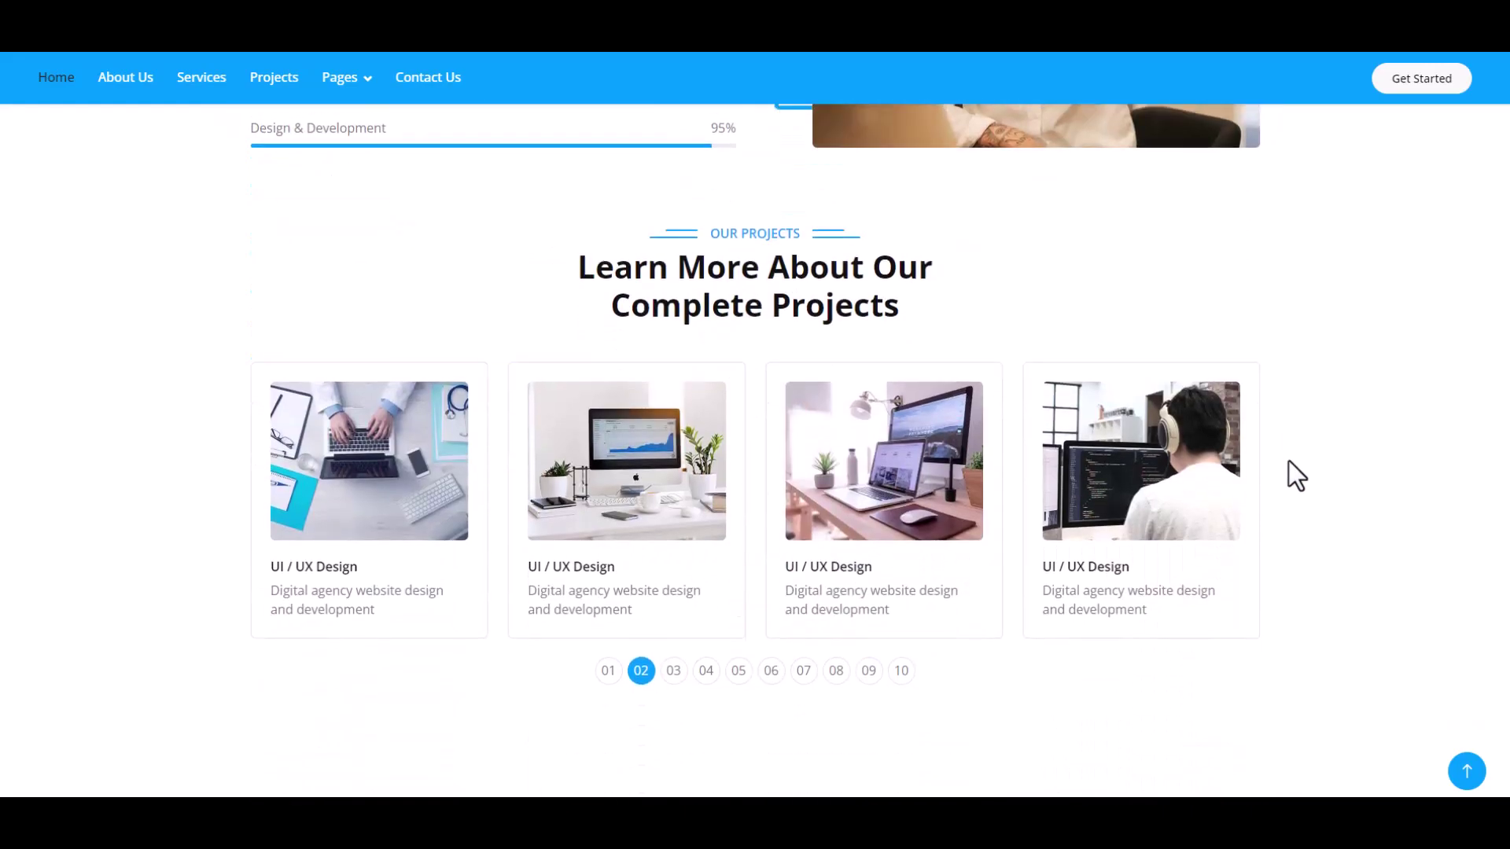
pyautogui.scroll(-1, 1289, 462)
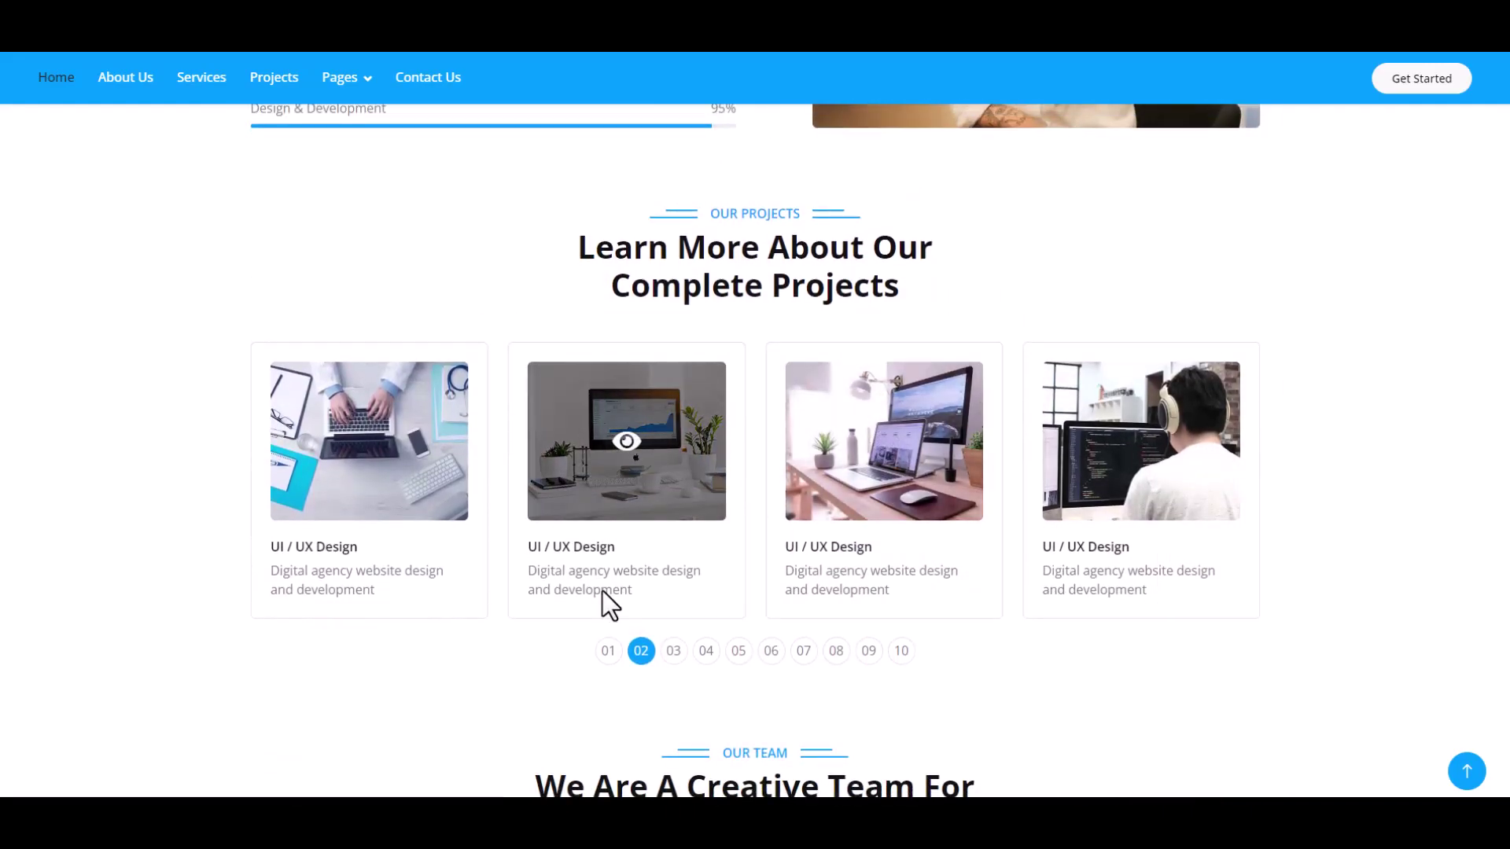
# Page the projects carousel forward through its numbered dots to the end, then back to page 08
pyautogui.click(608, 651)
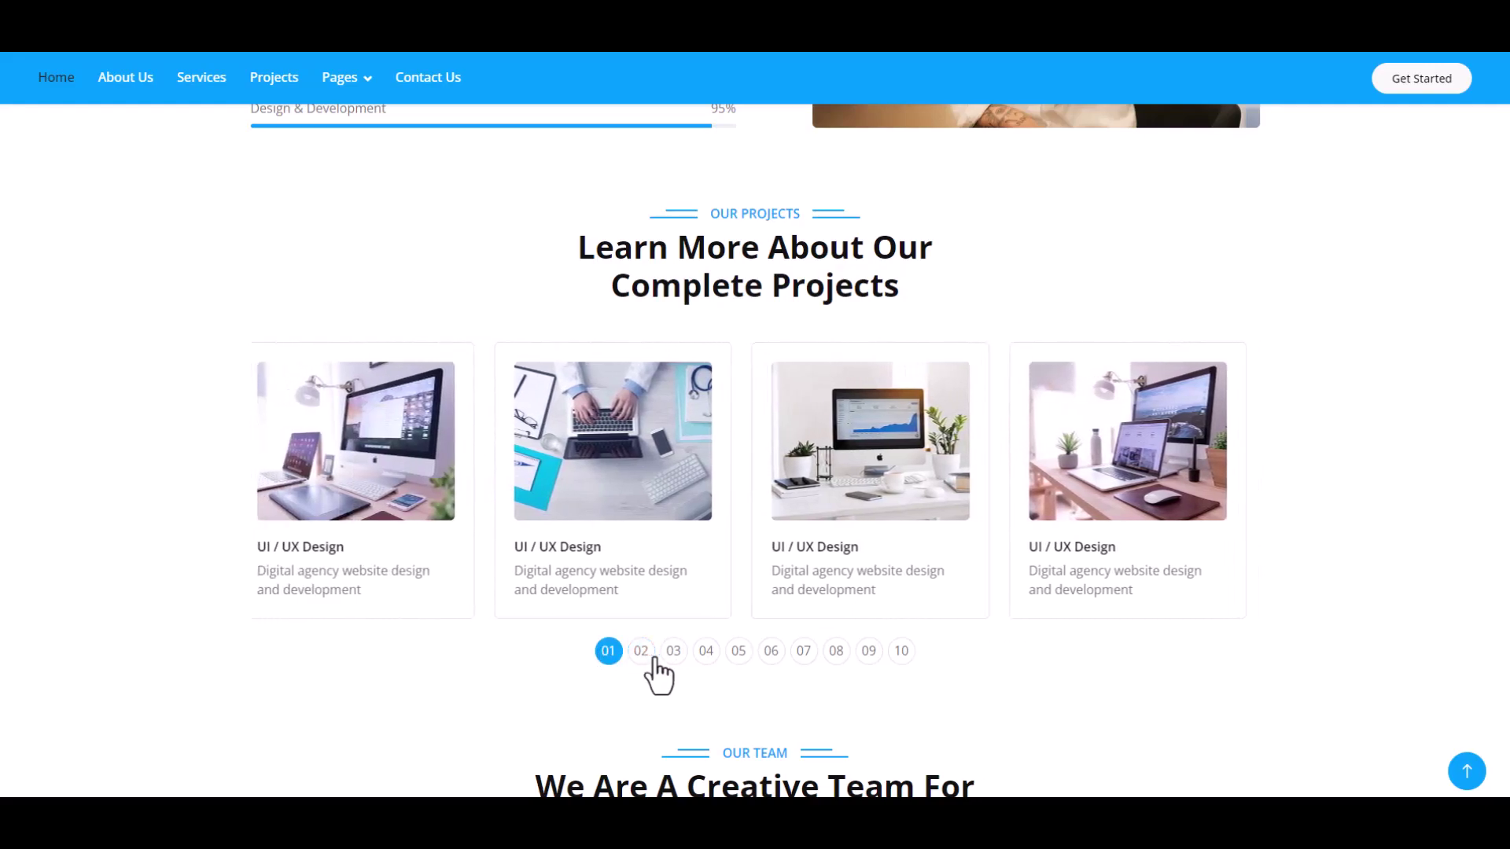
pyautogui.click(673, 651)
pyautogui.click(738, 652)
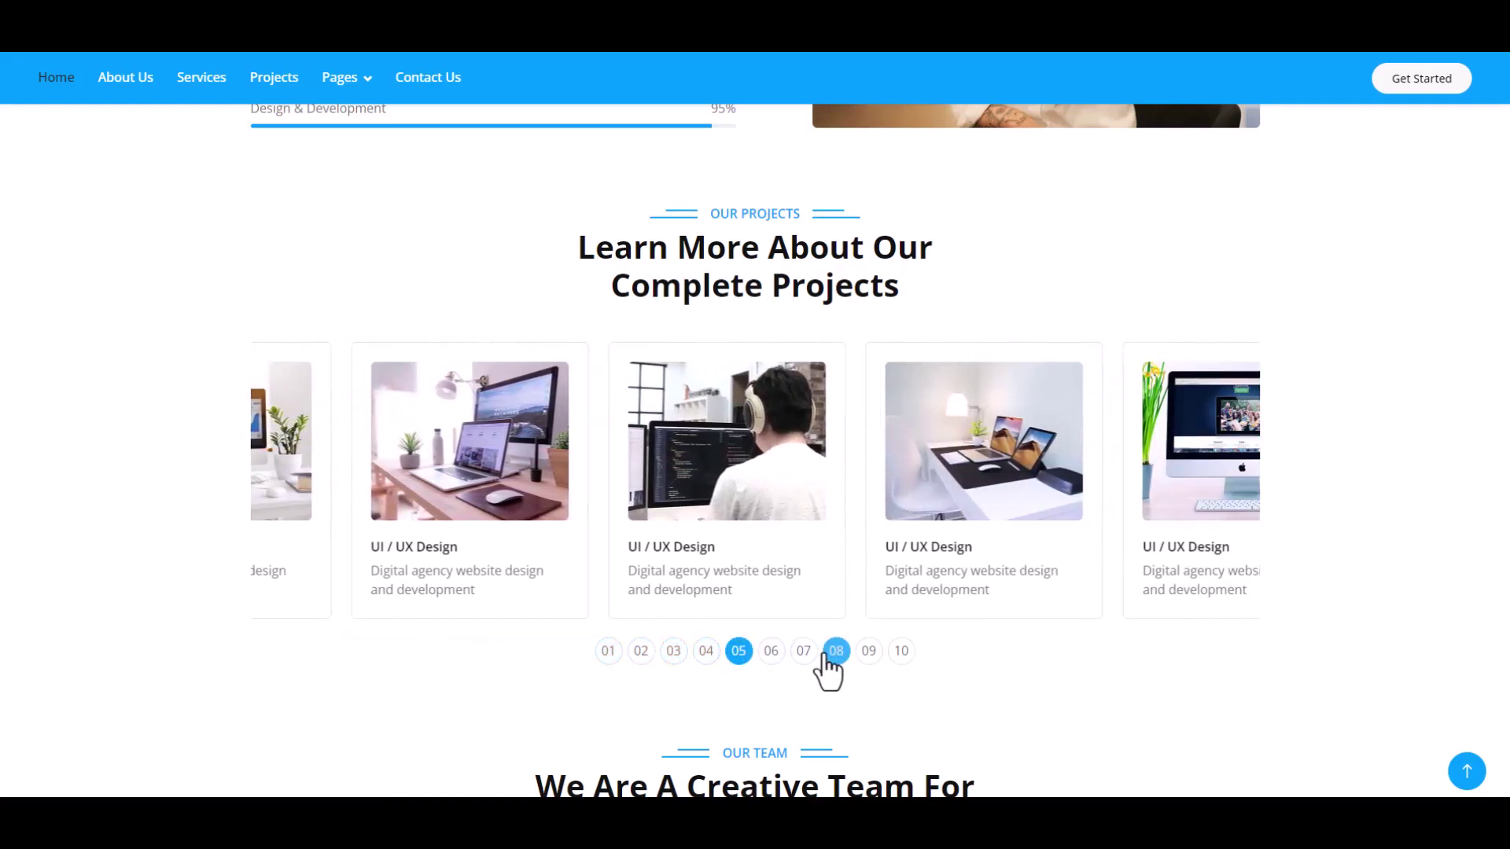
pyautogui.click(804, 651)
pyautogui.click(869, 652)
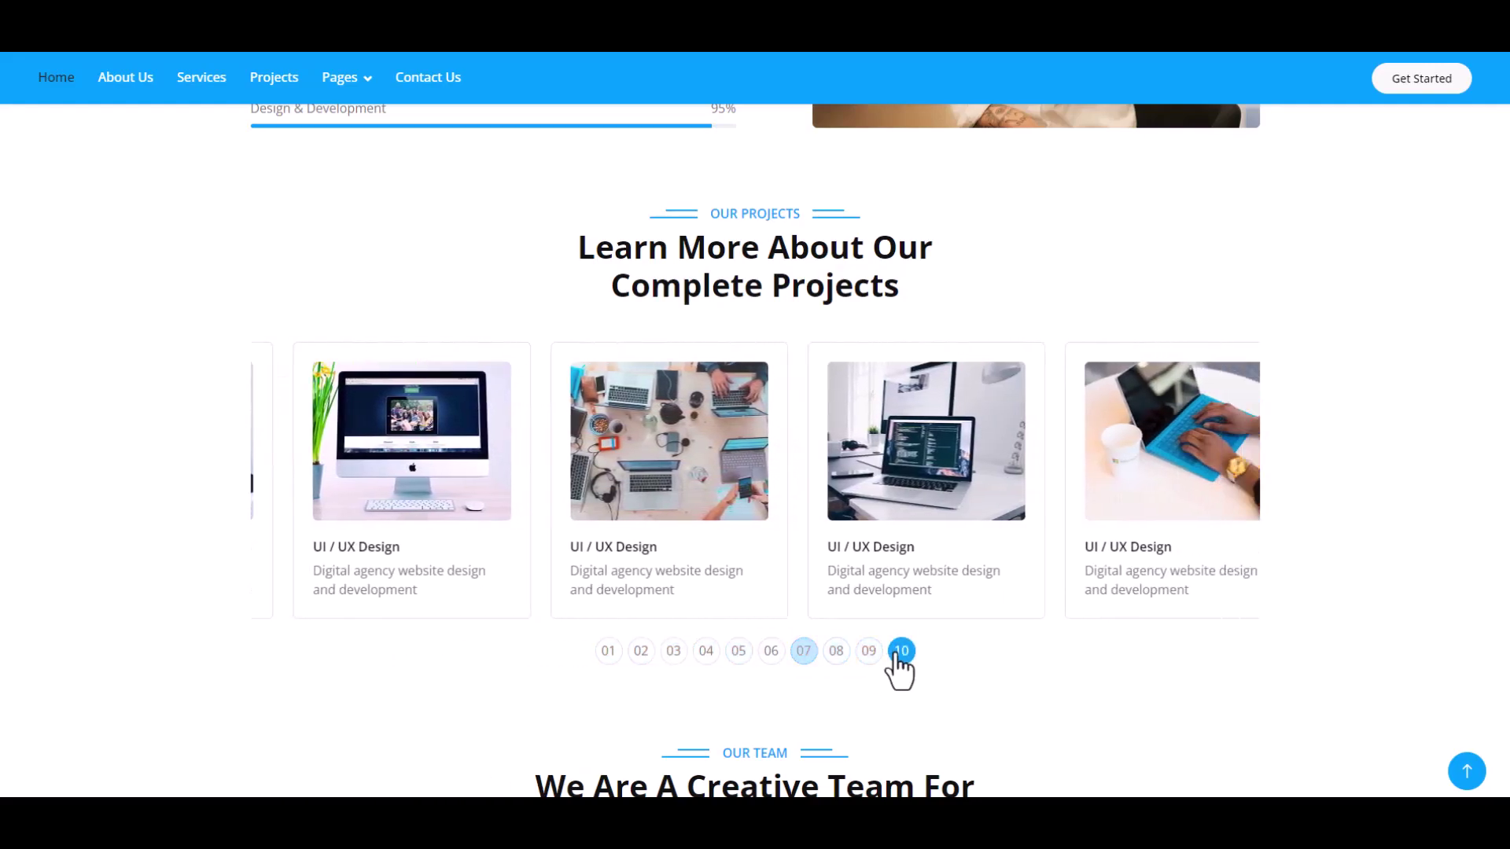
pyautogui.click(837, 651)
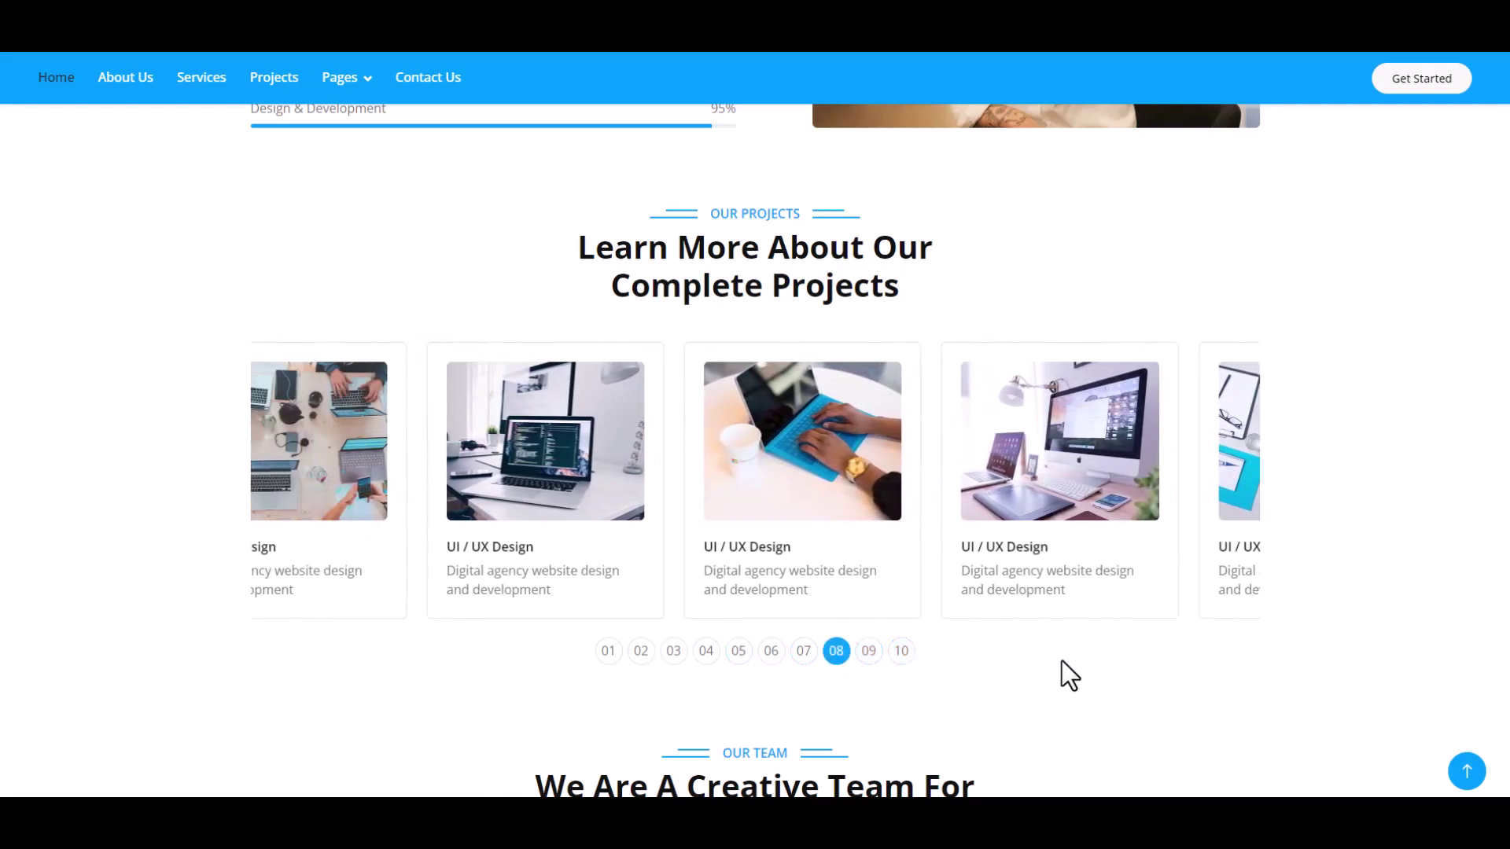
pyautogui.scroll(-3, 1062, 661)
pyautogui.scroll(-2, 1155, 667)
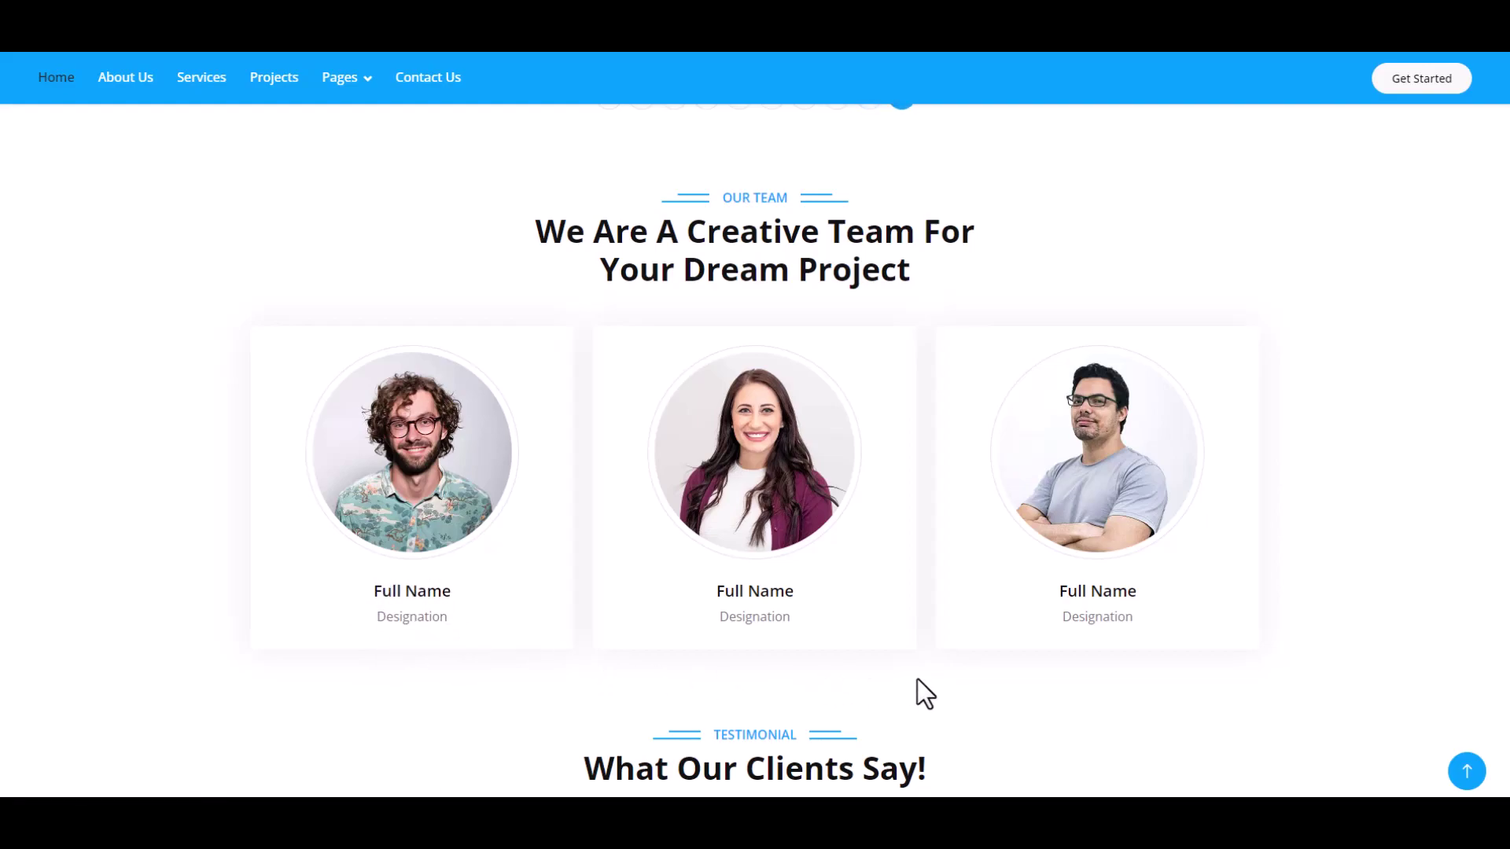
pyautogui.scroll(-4, 916, 678)
pyautogui.scroll(-2, 916, 672)
pyautogui.scroll(2, 873, 567)
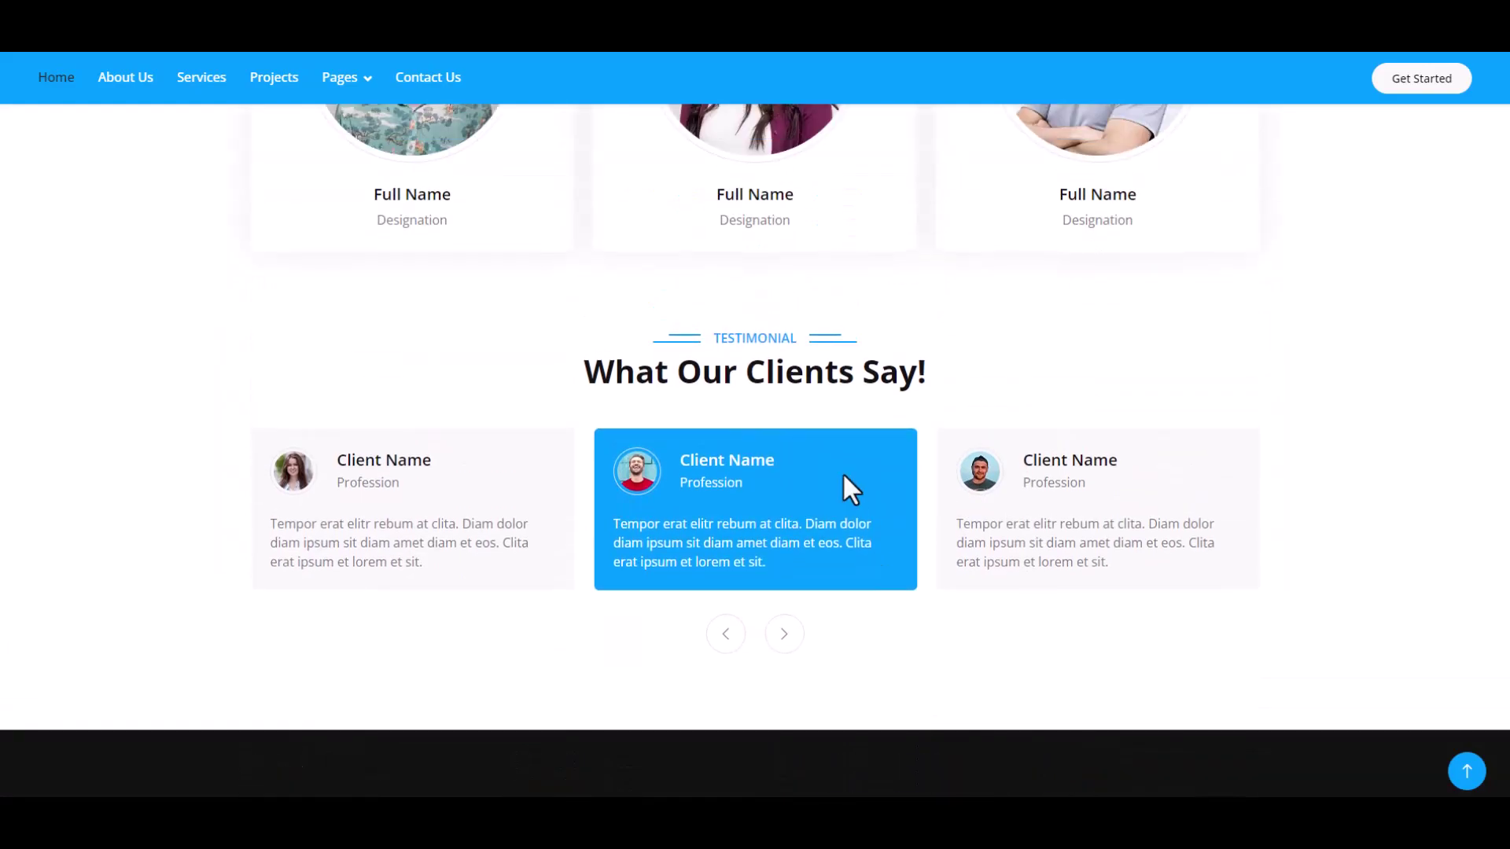
# Advance the client testimonials slider by three cards using its next arrow
pyautogui.click(788, 637)
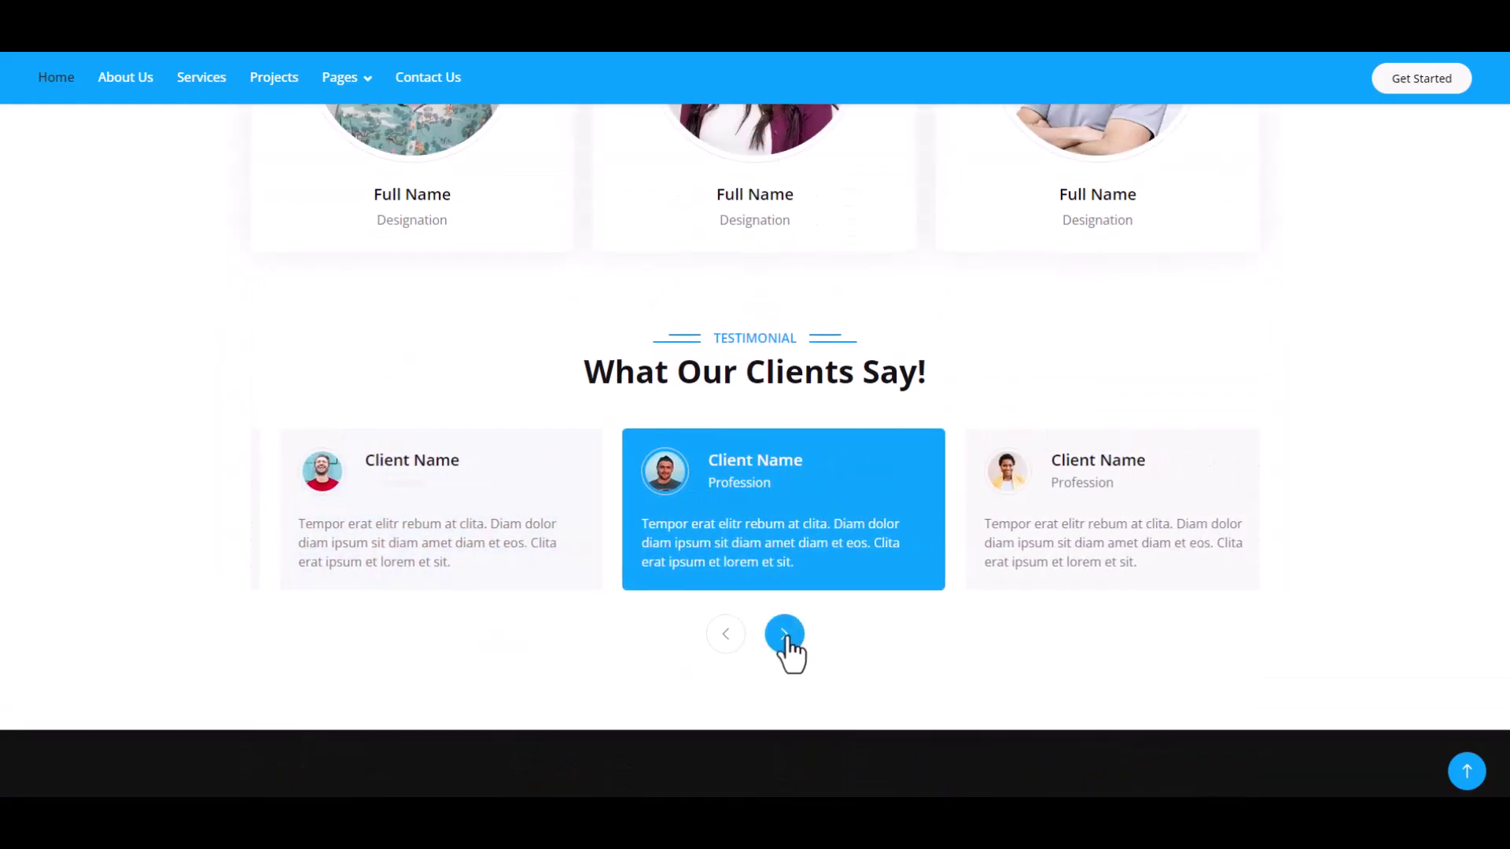
pyautogui.click(788, 638)
pyautogui.click(788, 637)
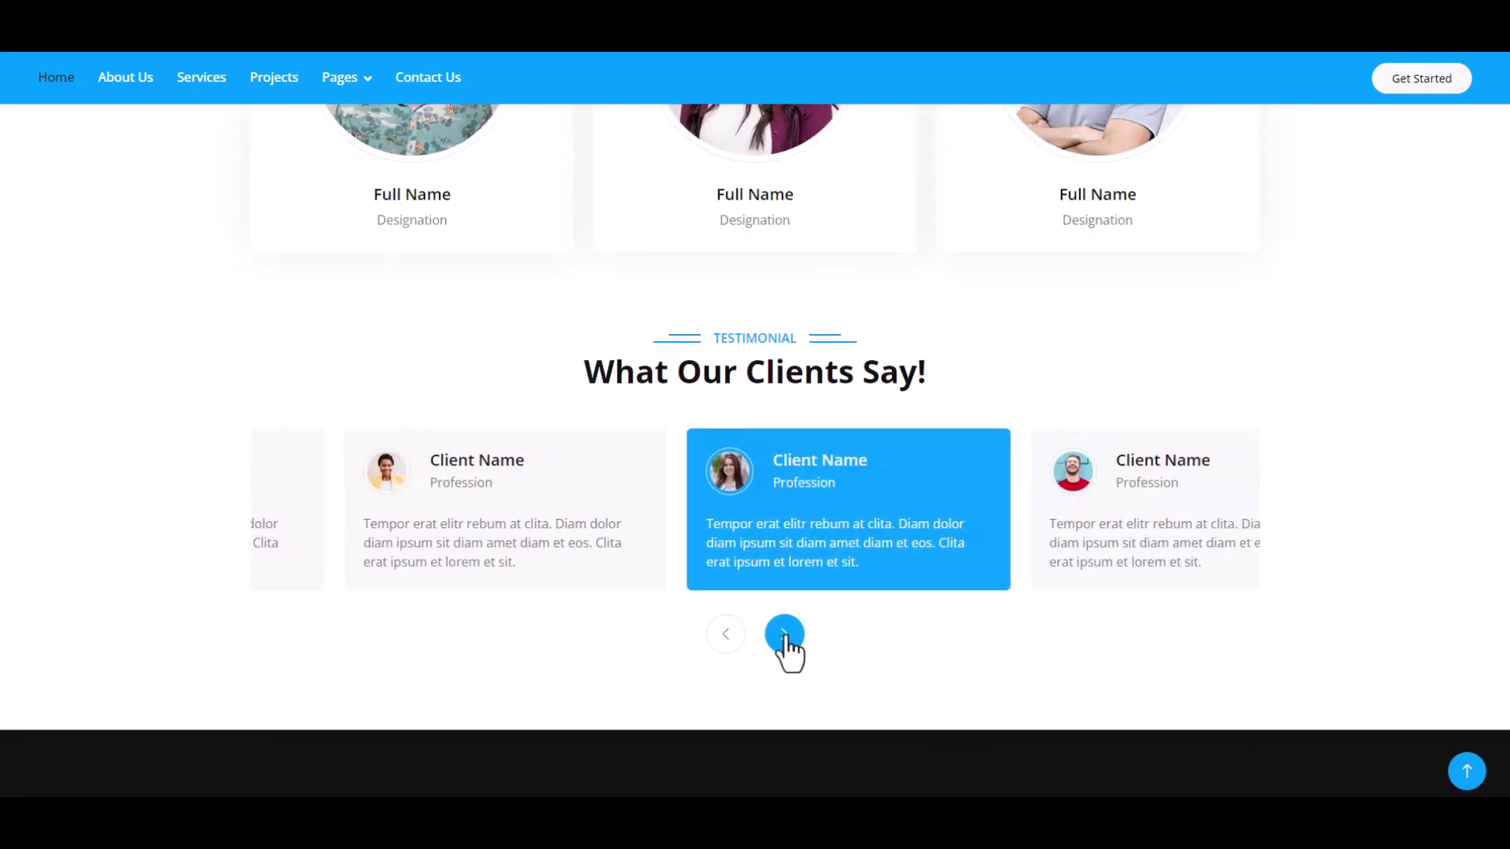
pyautogui.scroll(-3, 907, 622)
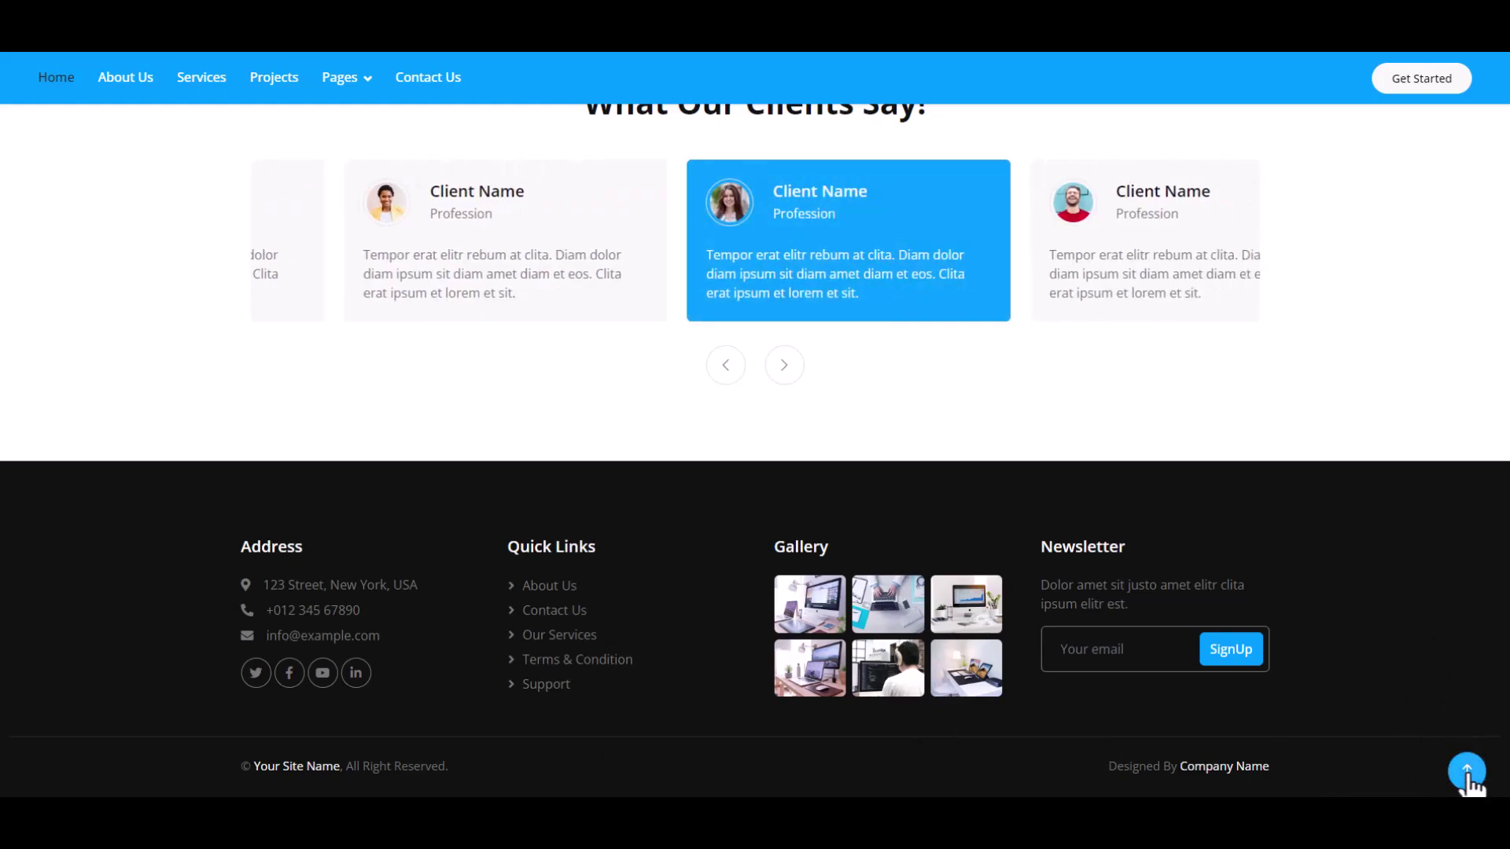
pyautogui.scroll(1, 1438, 679)
pyautogui.scroll(10, 1392, 619)
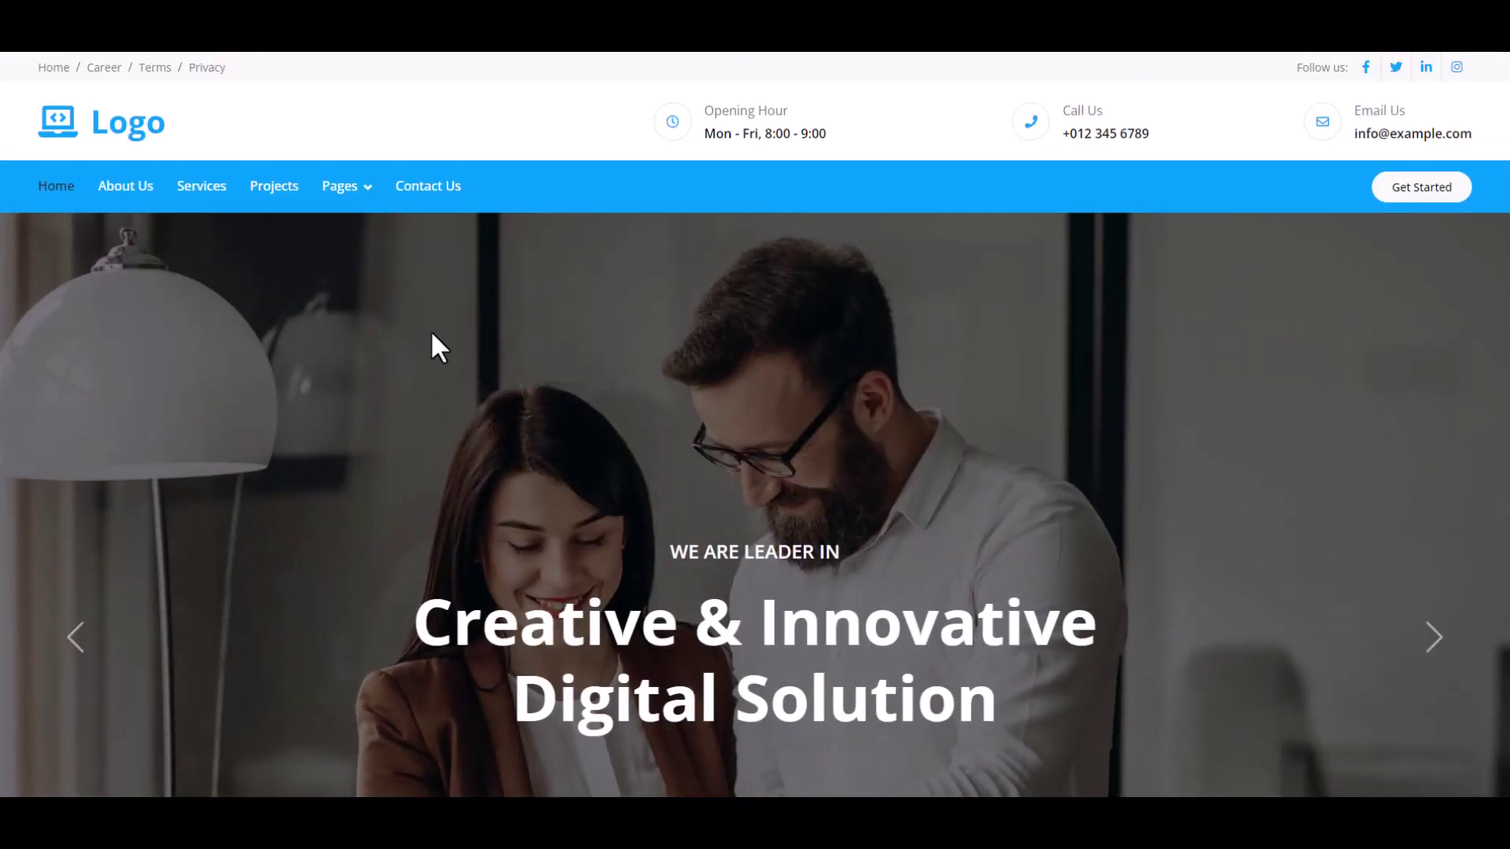
# Visit the About Us, Services and Projects pages from the navbar in turn
pyautogui.click(126, 187)
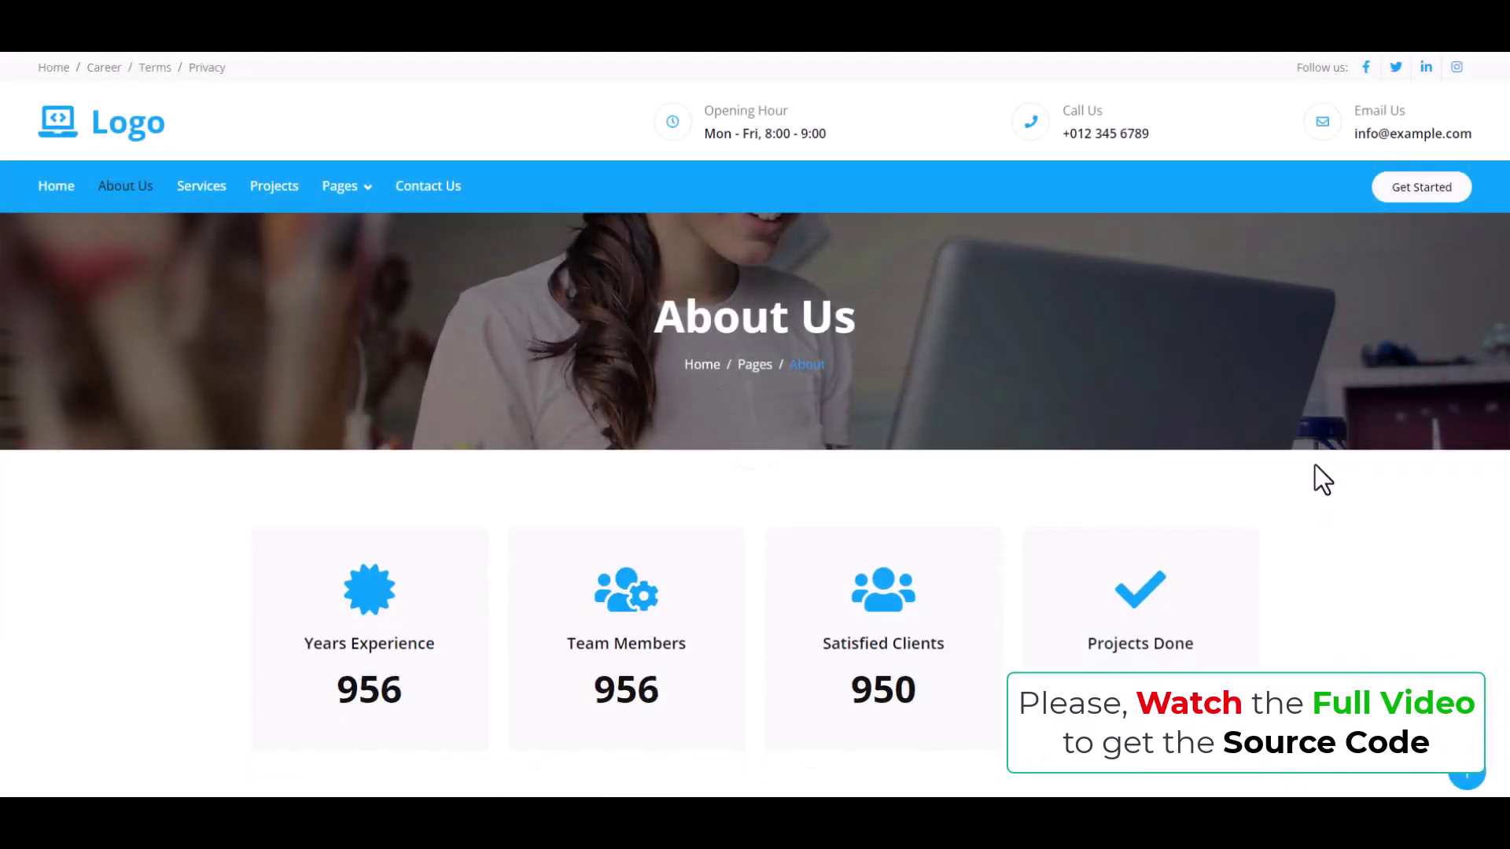
pyautogui.scroll(-4, 1433, 494)
pyautogui.scroll(-4, 1432, 494)
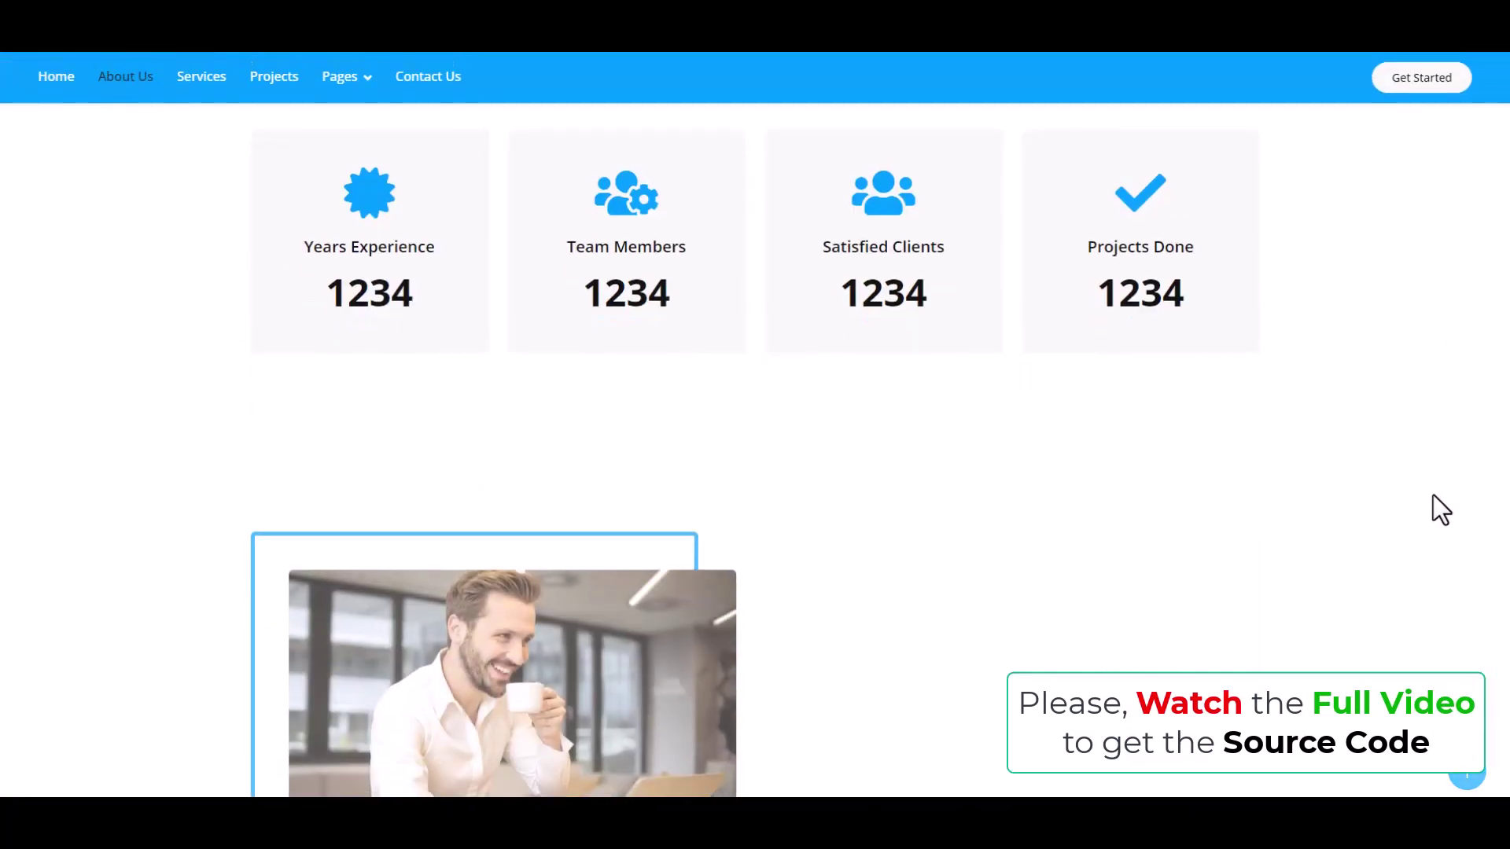
pyautogui.scroll(-5, 1439, 511)
pyautogui.scroll(-5, 1439, 509)
pyautogui.scroll(-5, 1439, 510)
pyautogui.scroll(-4, 1438, 509)
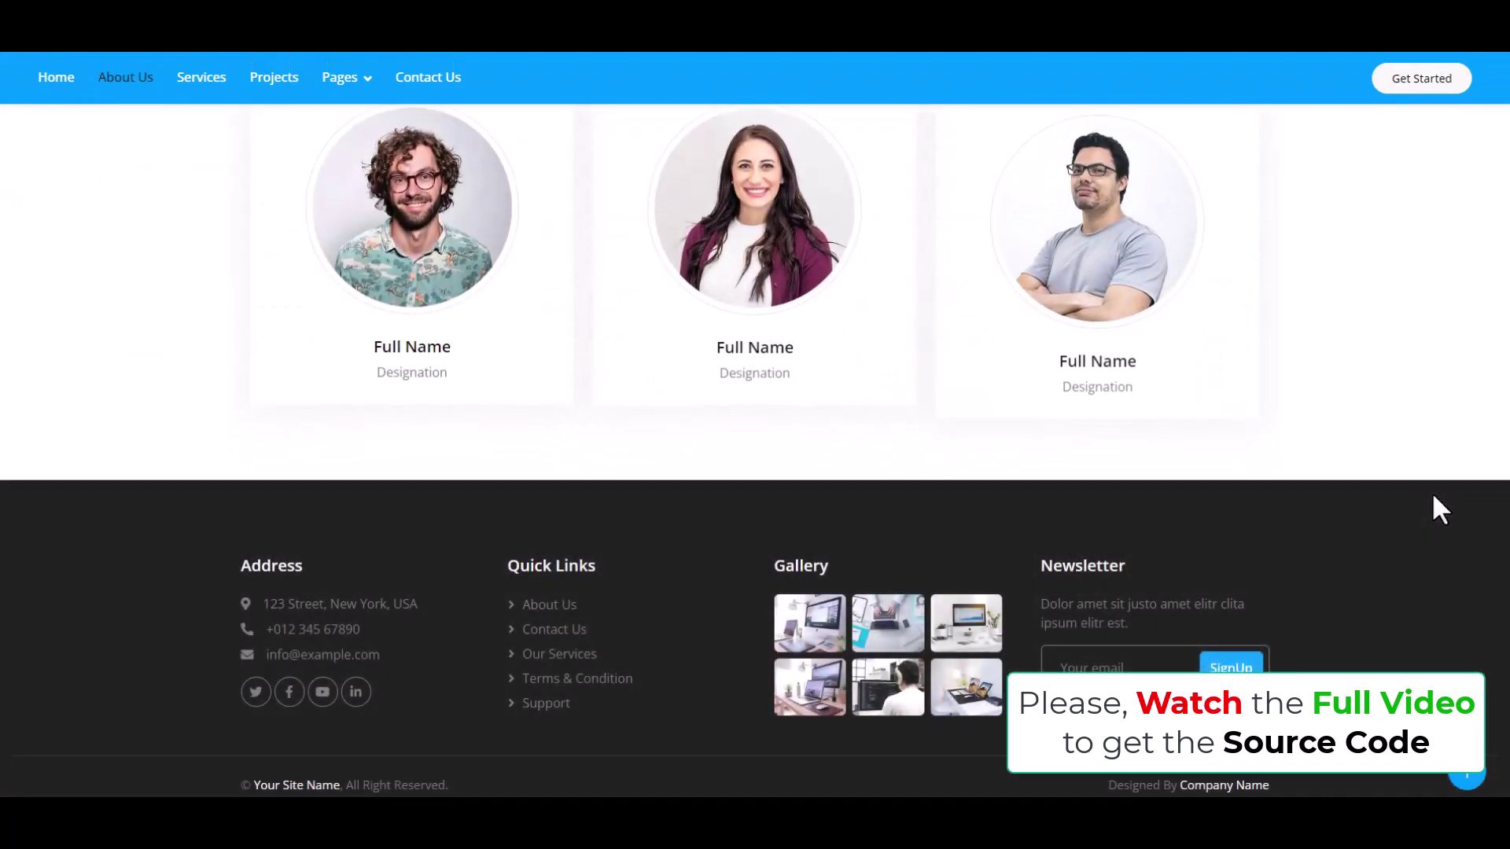
pyautogui.scroll(5, 1433, 494)
pyautogui.scroll(5, 1433, 495)
pyautogui.scroll(3, 1434, 495)
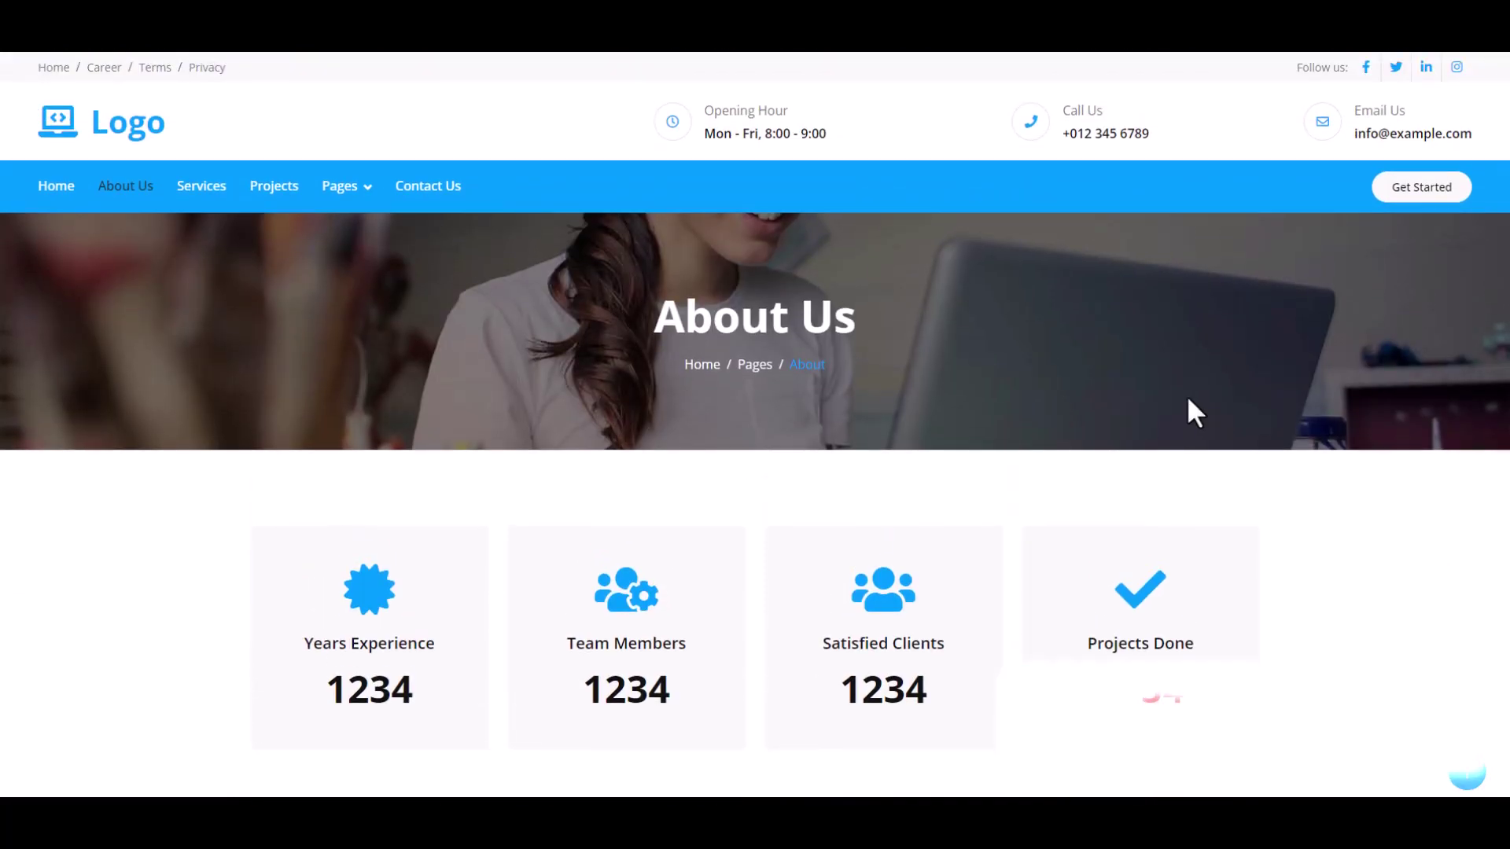
pyautogui.click(203, 189)
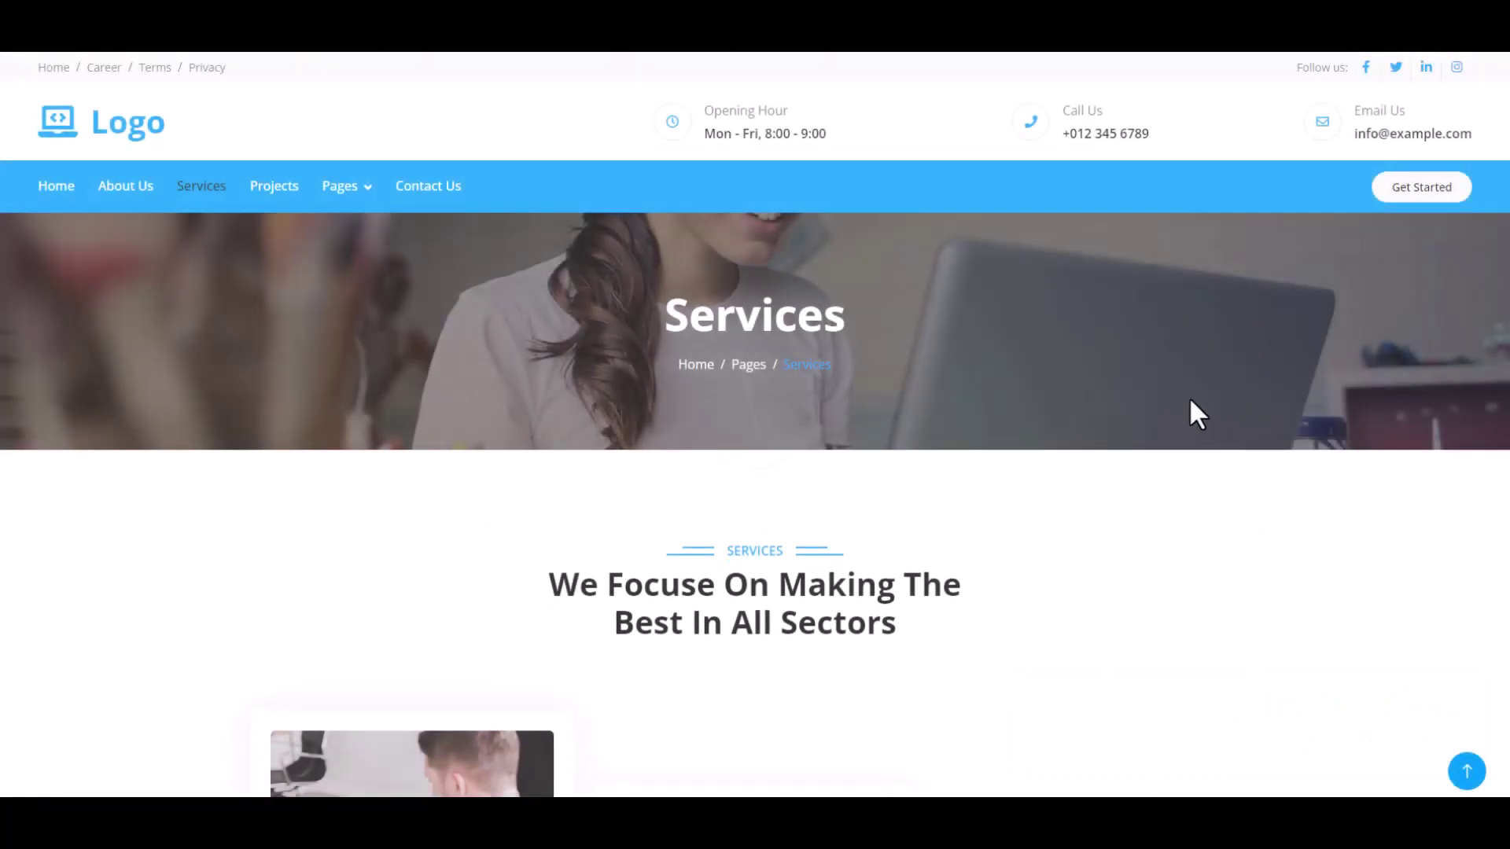
pyautogui.scroll(-5, 1363, 404)
pyautogui.scroll(-3, 1364, 406)
pyautogui.scroll(-4, 1364, 408)
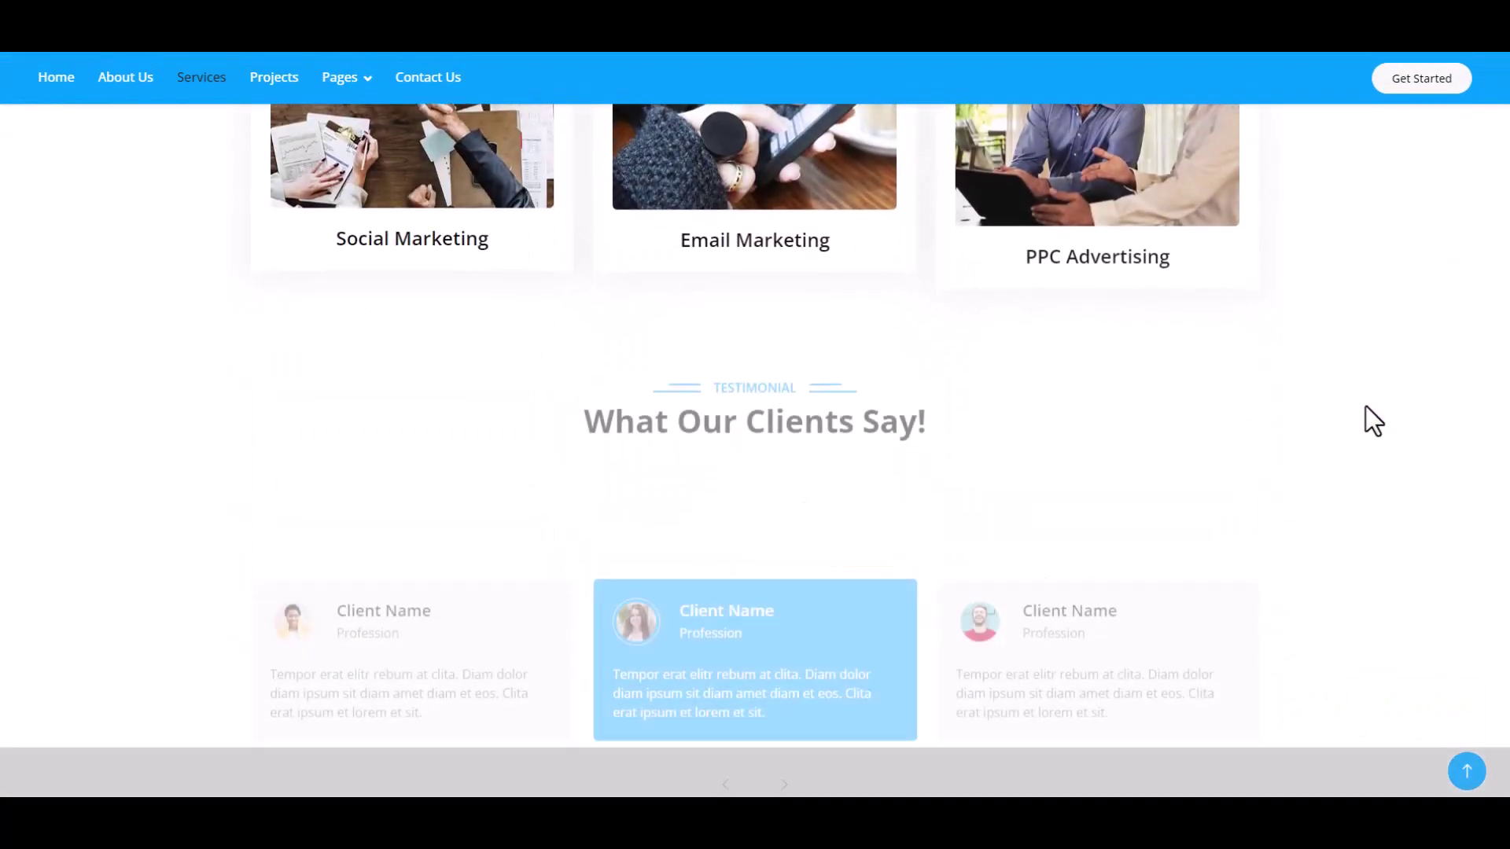
pyautogui.scroll(-5, 1364, 405)
pyautogui.scroll(5, 1365, 406)
pyautogui.scroll(5, 1364, 405)
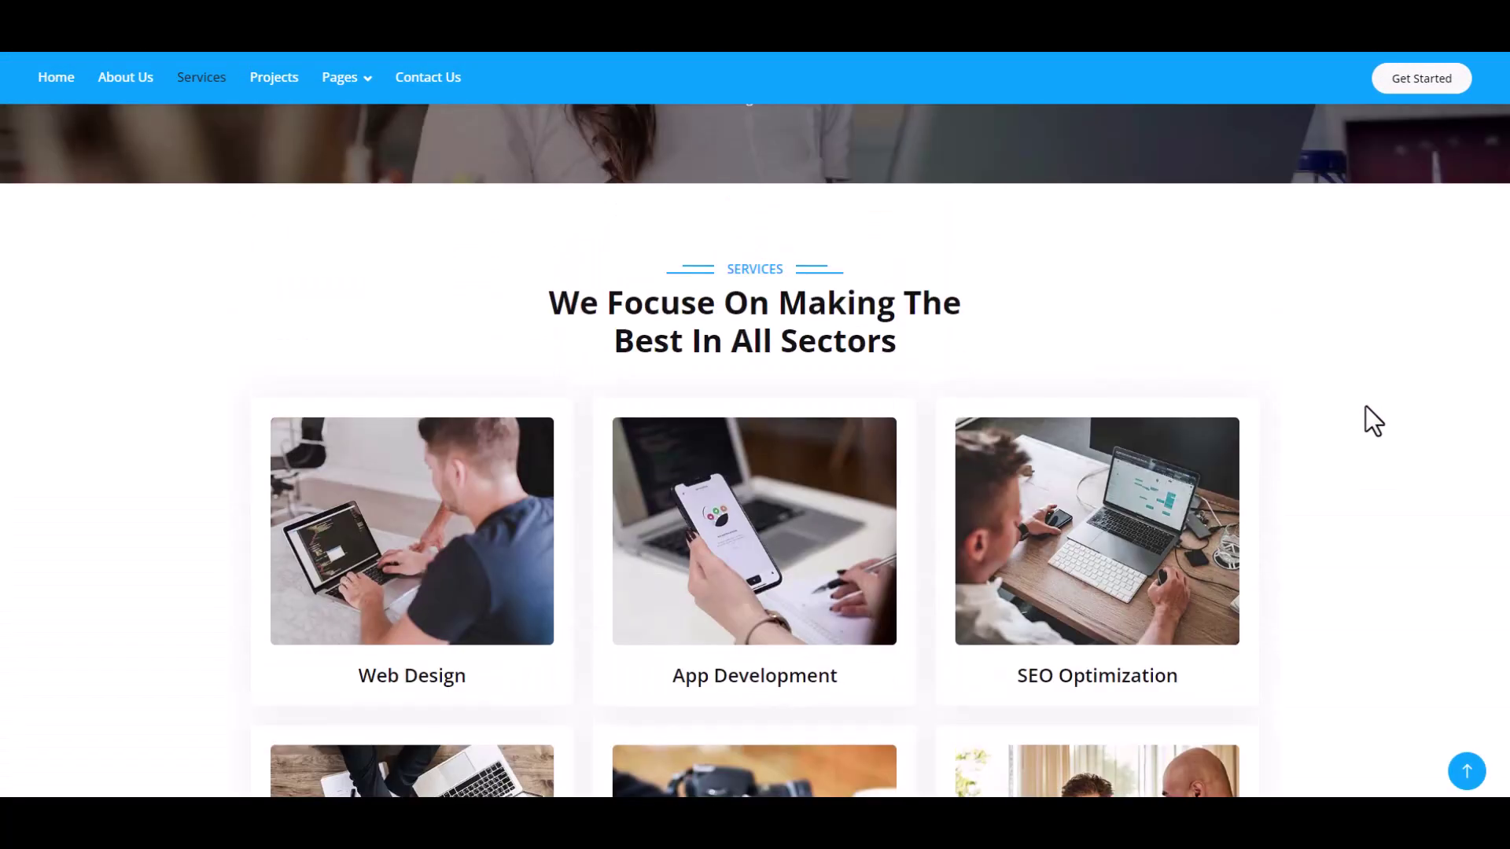
pyautogui.scroll(5, 1365, 406)
pyautogui.click(272, 186)
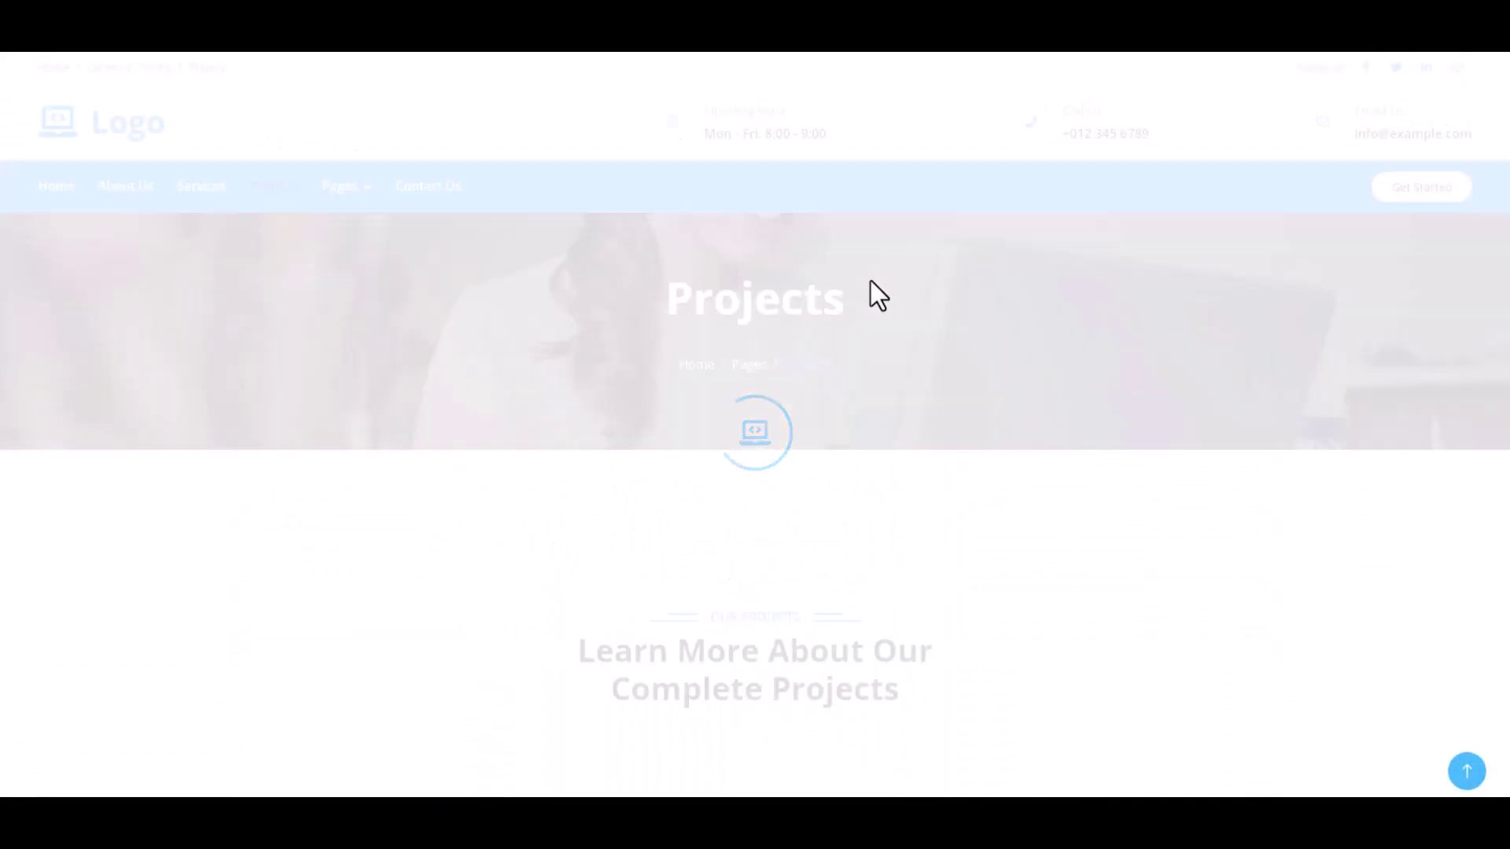
pyautogui.scroll(-2, 1370, 365)
pyautogui.scroll(-5, 1371, 367)
pyautogui.scroll(-5, 1371, 367)
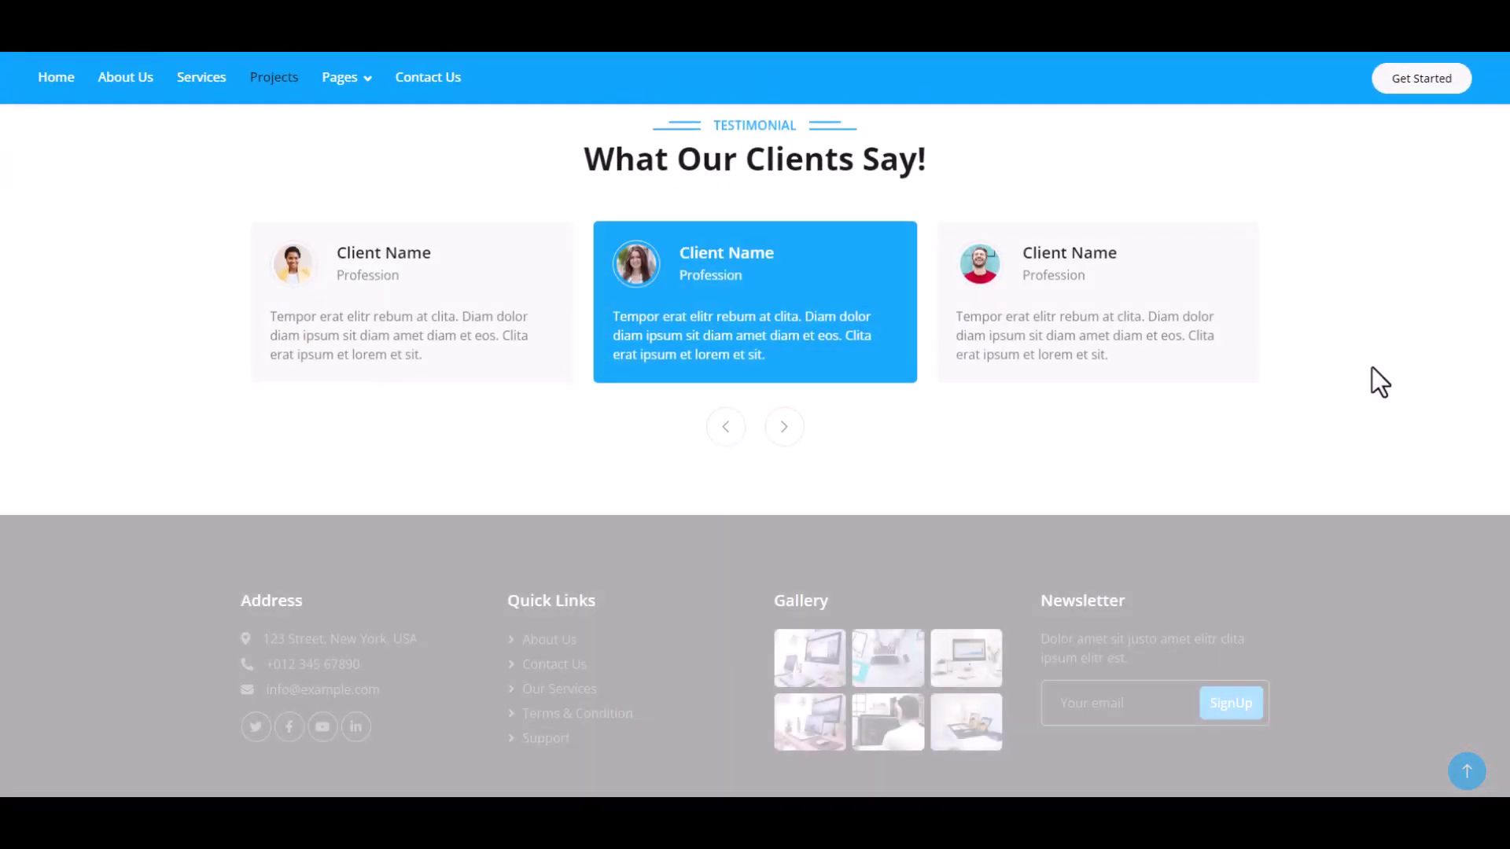
pyautogui.scroll(5, 1372, 367)
pyautogui.scroll(5, 1371, 367)
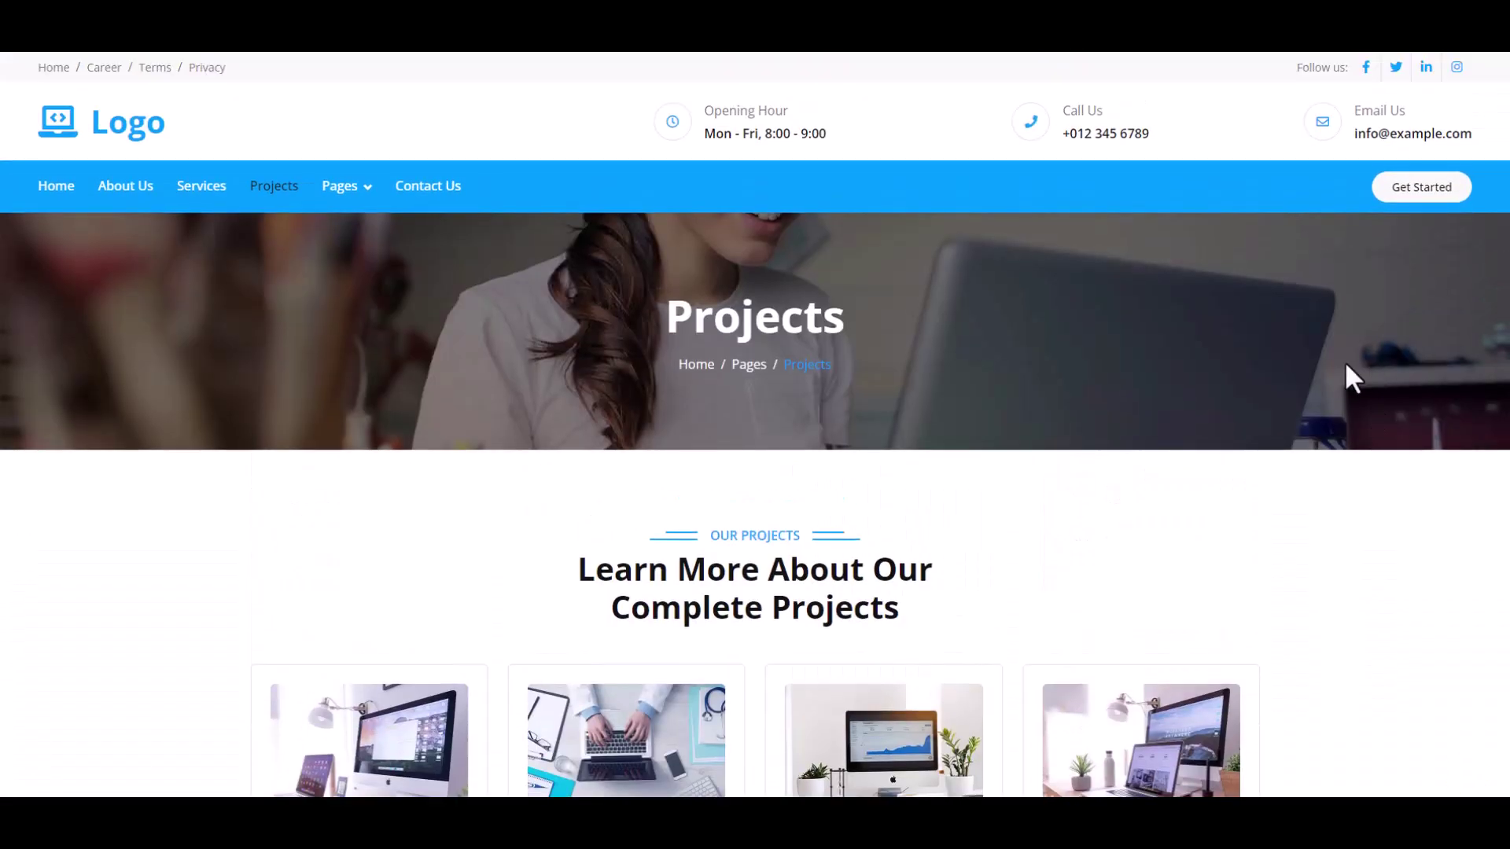
pyautogui.moveTo(345, 77)
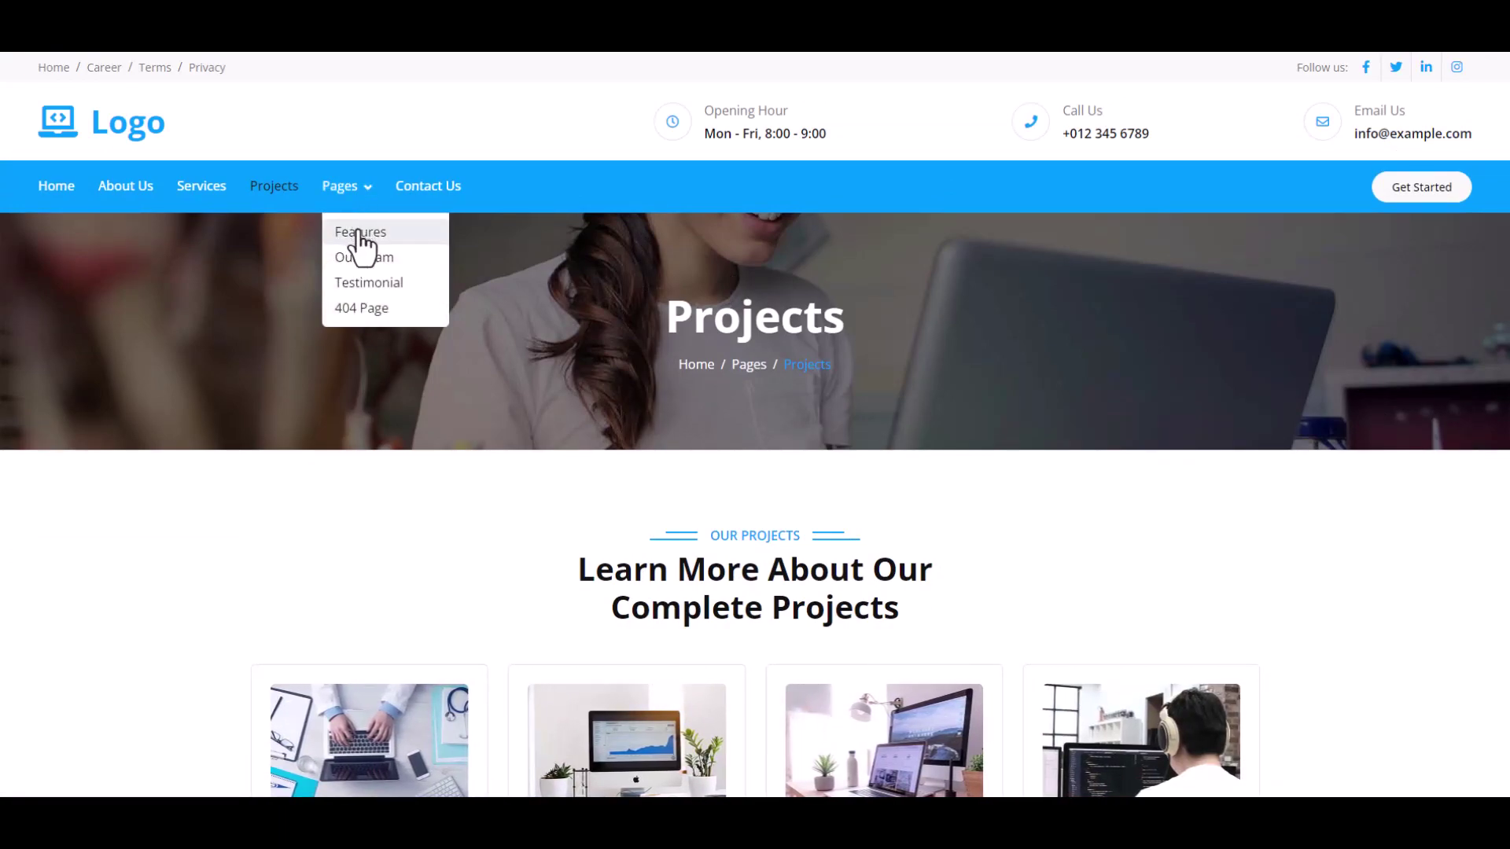
# Open the Features, Testimonial and 404 Page entries from the Pages dropdown
pyautogui.click(360, 236)
pyautogui.scroll(-3, 1327, 403)
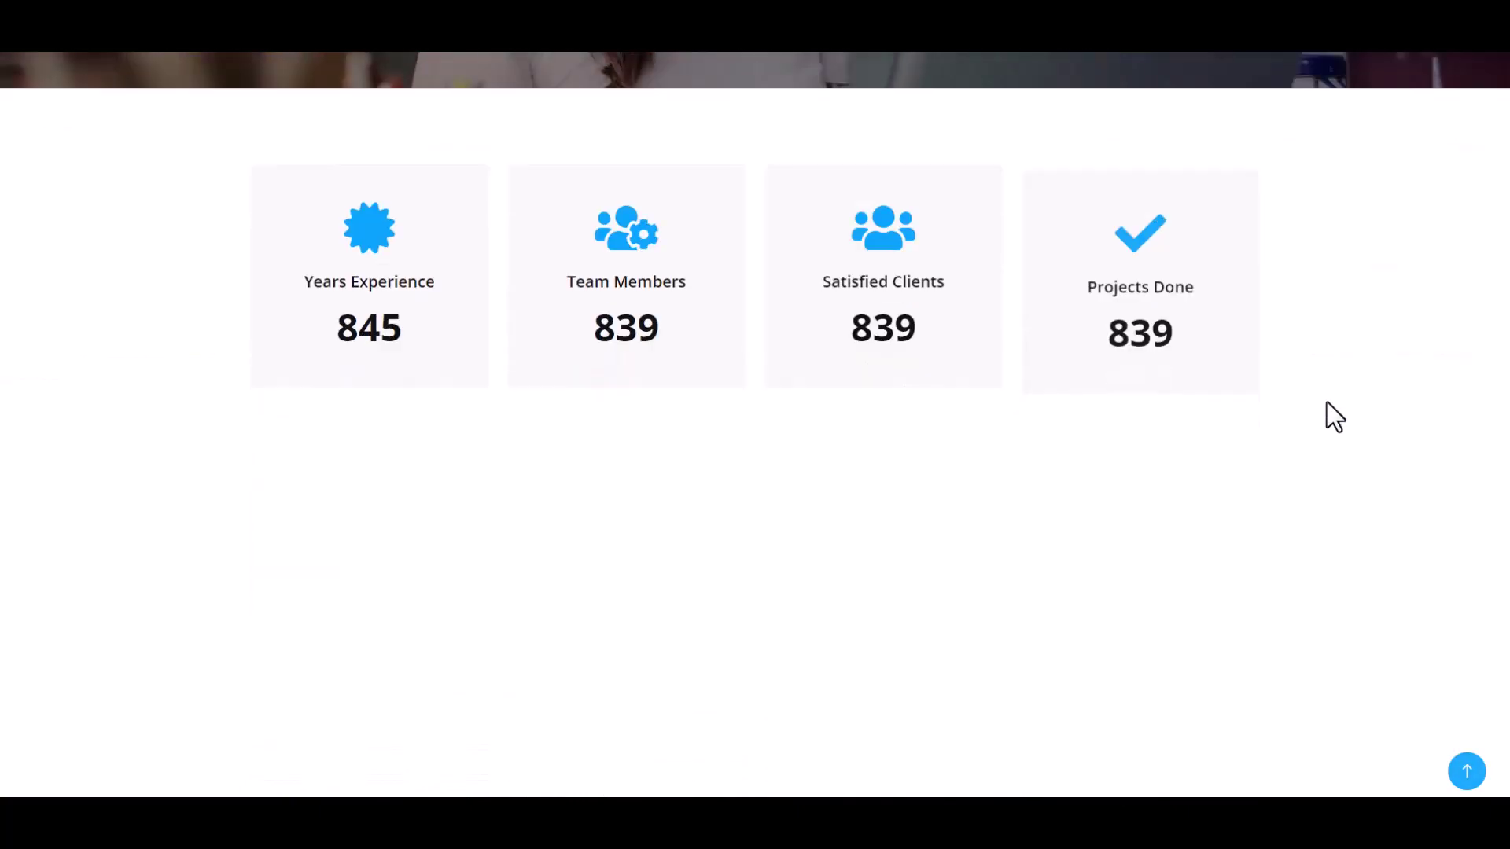
pyautogui.scroll(-3, 1388, 399)
pyautogui.scroll(-3, 1388, 400)
pyautogui.scroll(-2, 1389, 401)
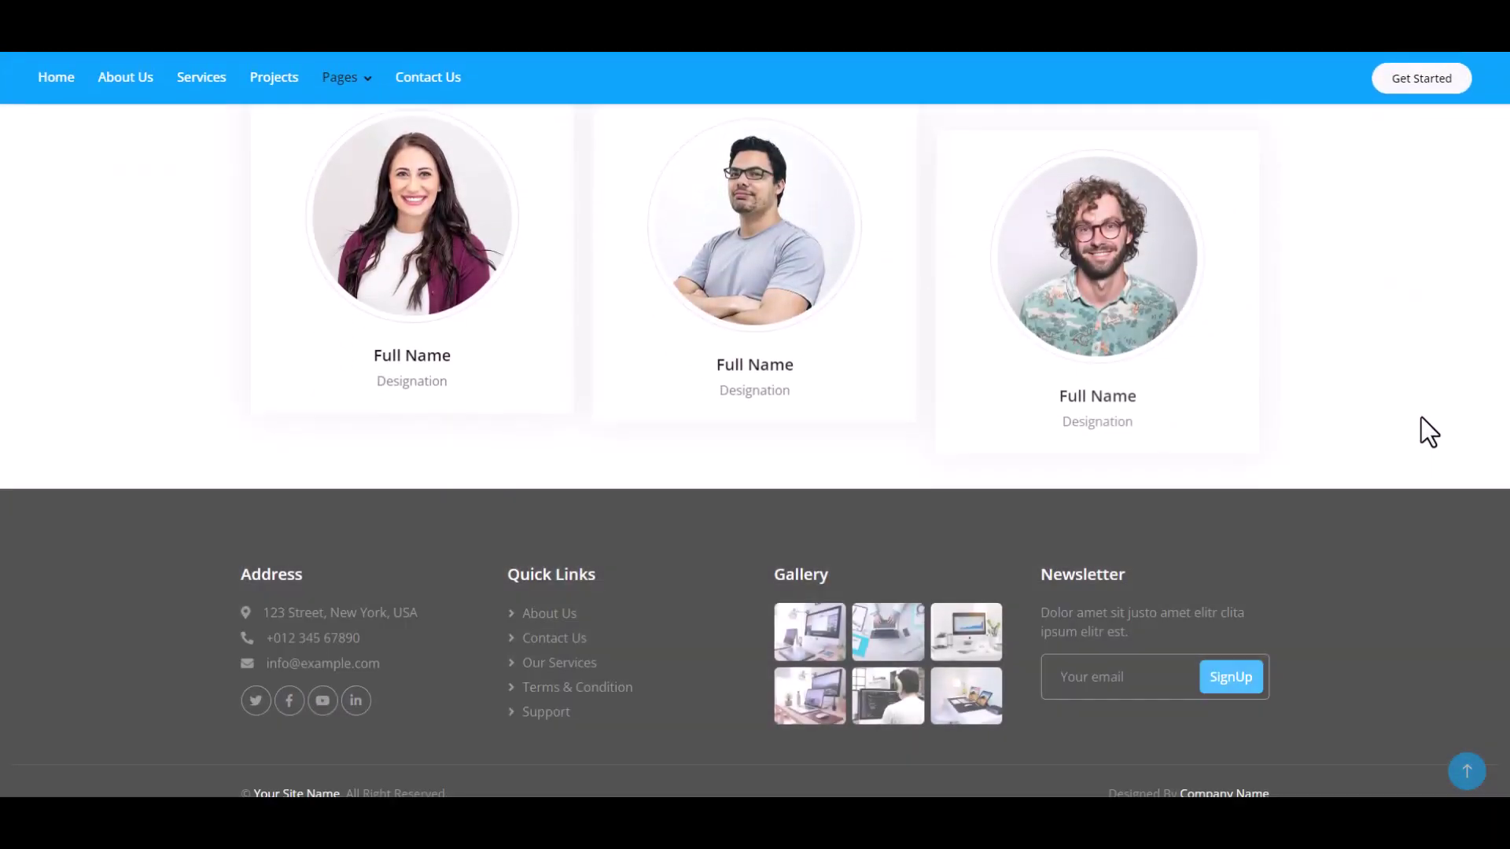
pyautogui.scroll(6, 1421, 416)
pyautogui.moveTo(345, 187)
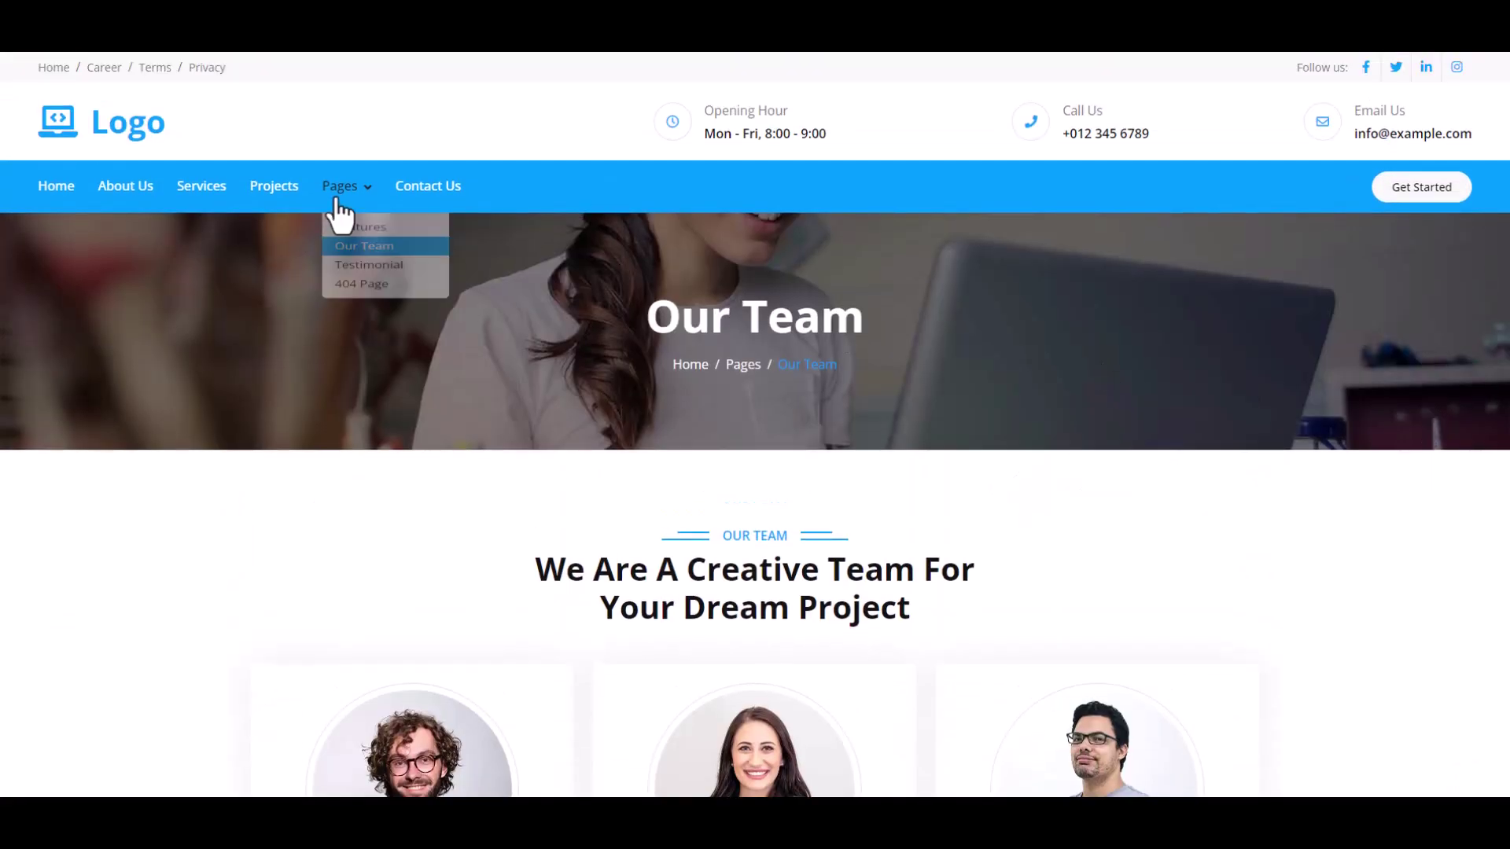
pyautogui.click(364, 283)
pyautogui.scroll(-2, 1251, 407)
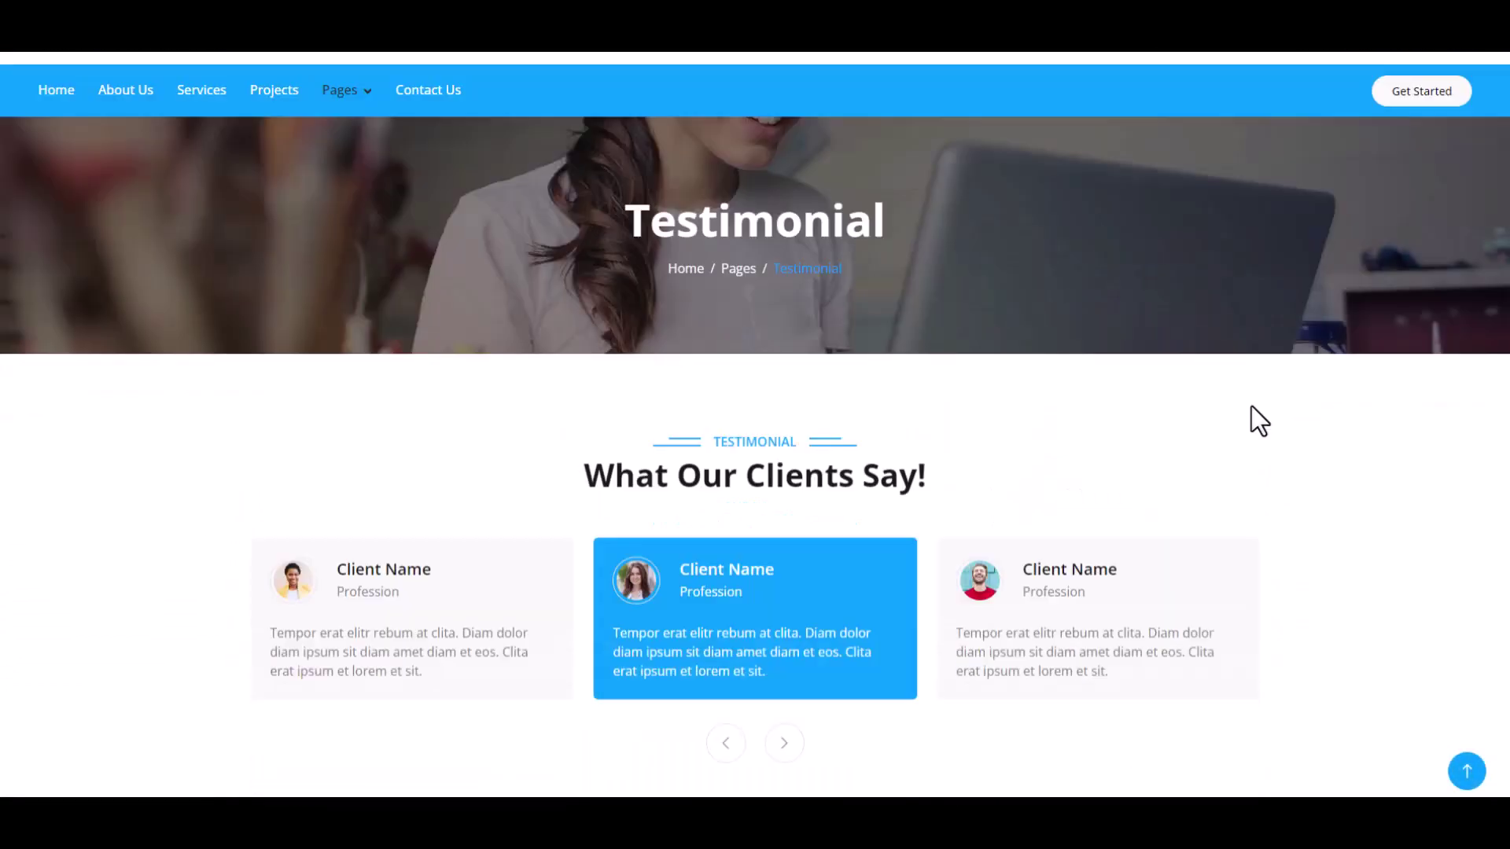
pyautogui.scroll(-4, 1296, 403)
pyautogui.scroll(-2, 1297, 404)
pyautogui.scroll(4, 1297, 404)
pyautogui.scroll(3, 1296, 404)
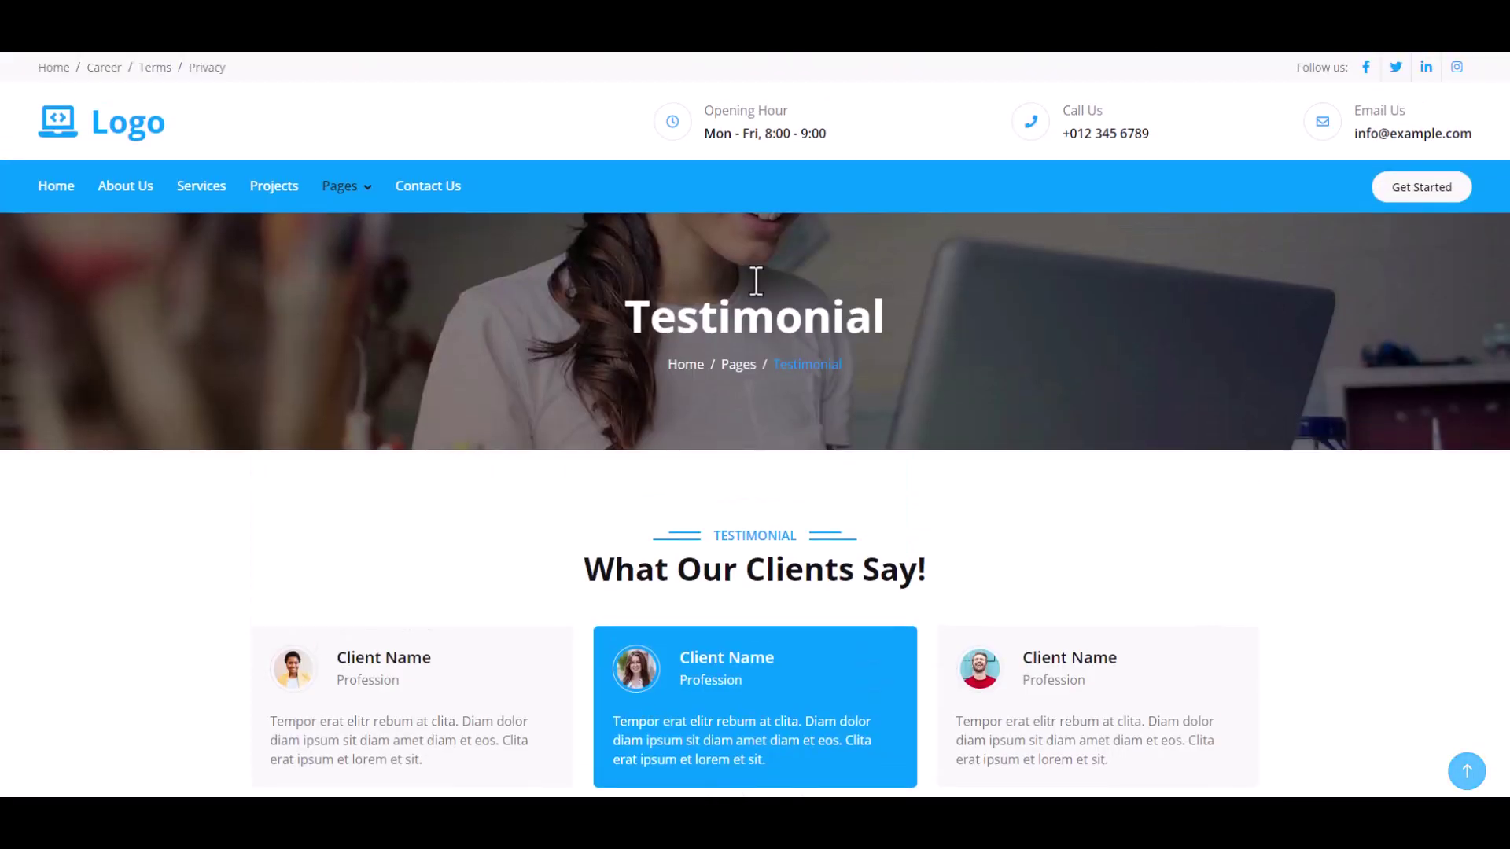
pyautogui.click(361, 308)
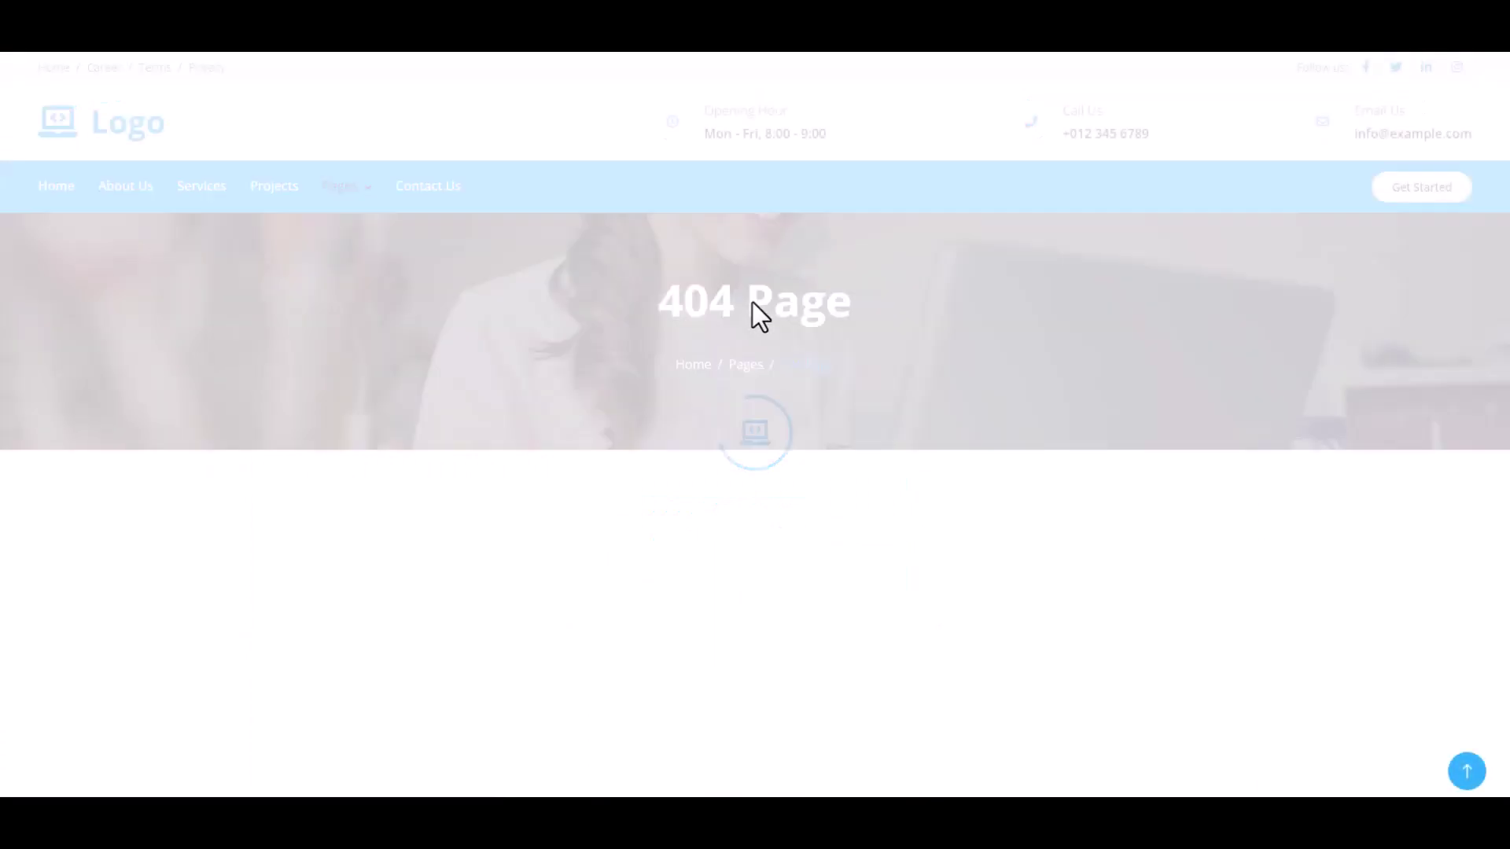
pyautogui.scroll(-2, 1231, 391)
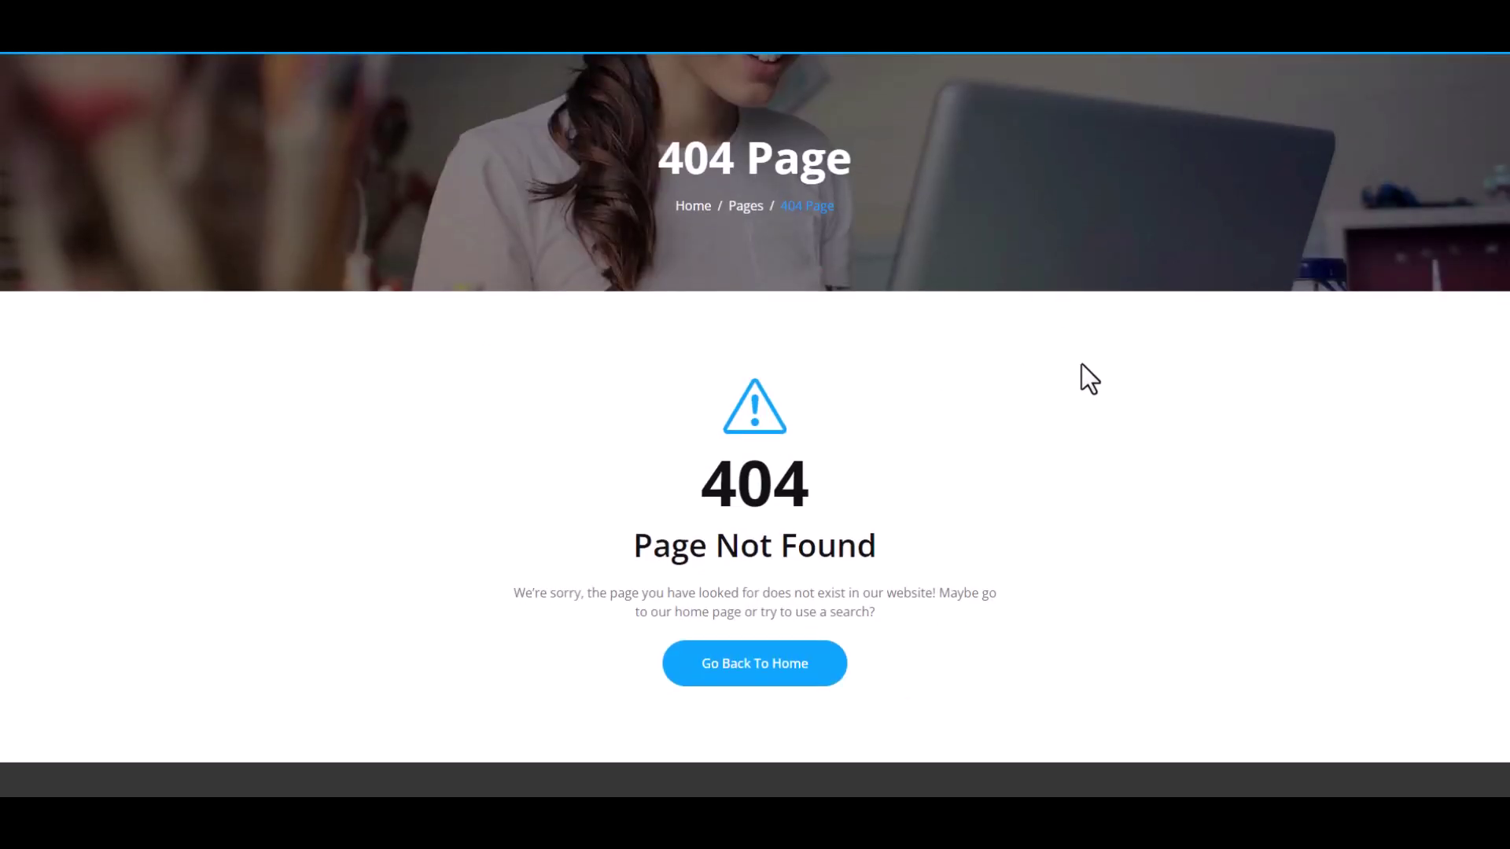
pyautogui.scroll(3, 1085, 364)
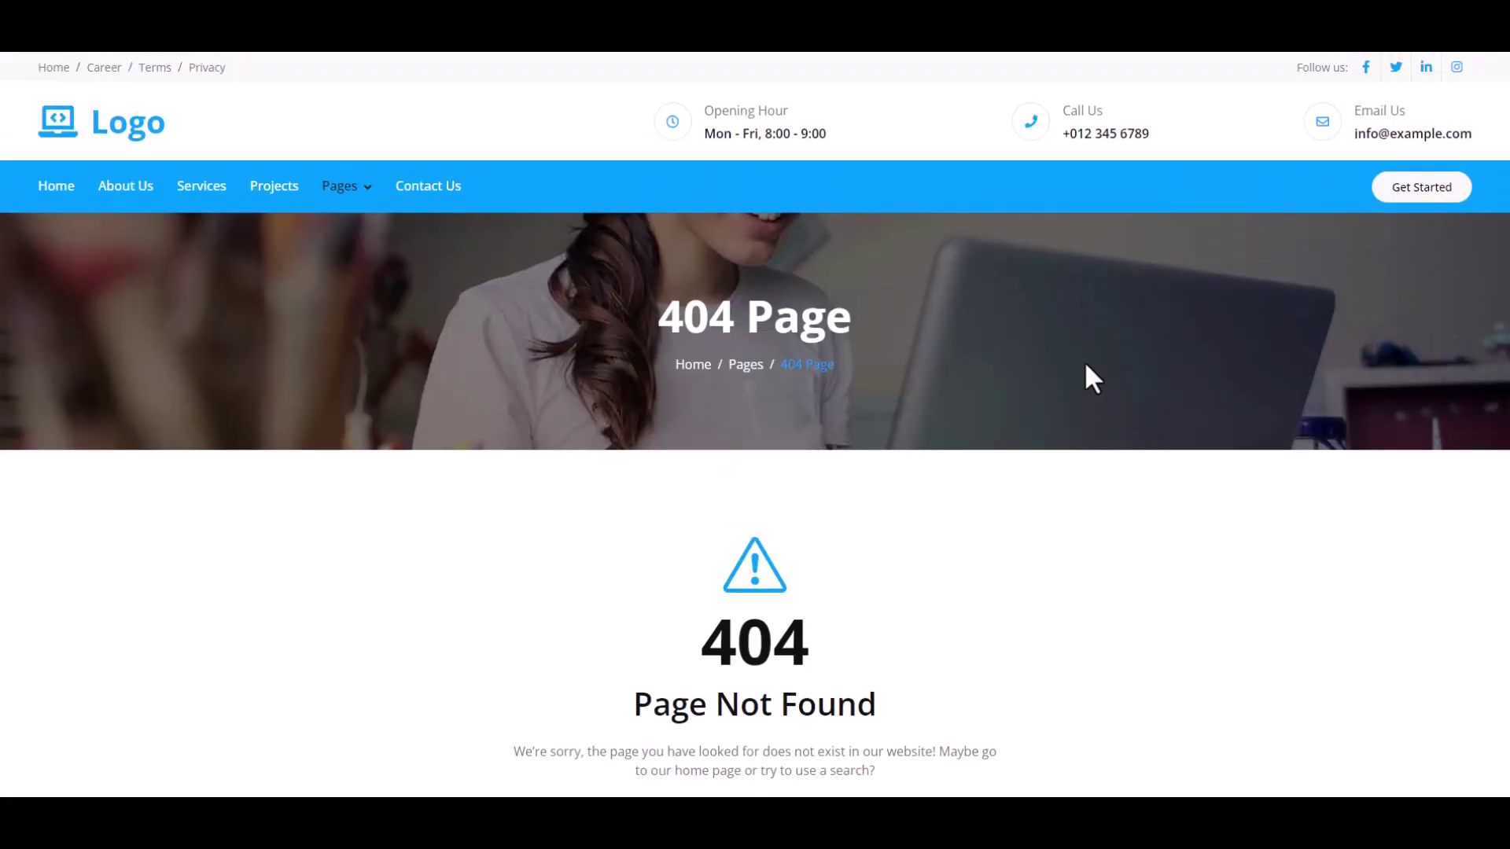
pyautogui.scroll(-6, 1084, 362)
pyautogui.scroll(6, 1364, 361)
pyautogui.click(427, 186)
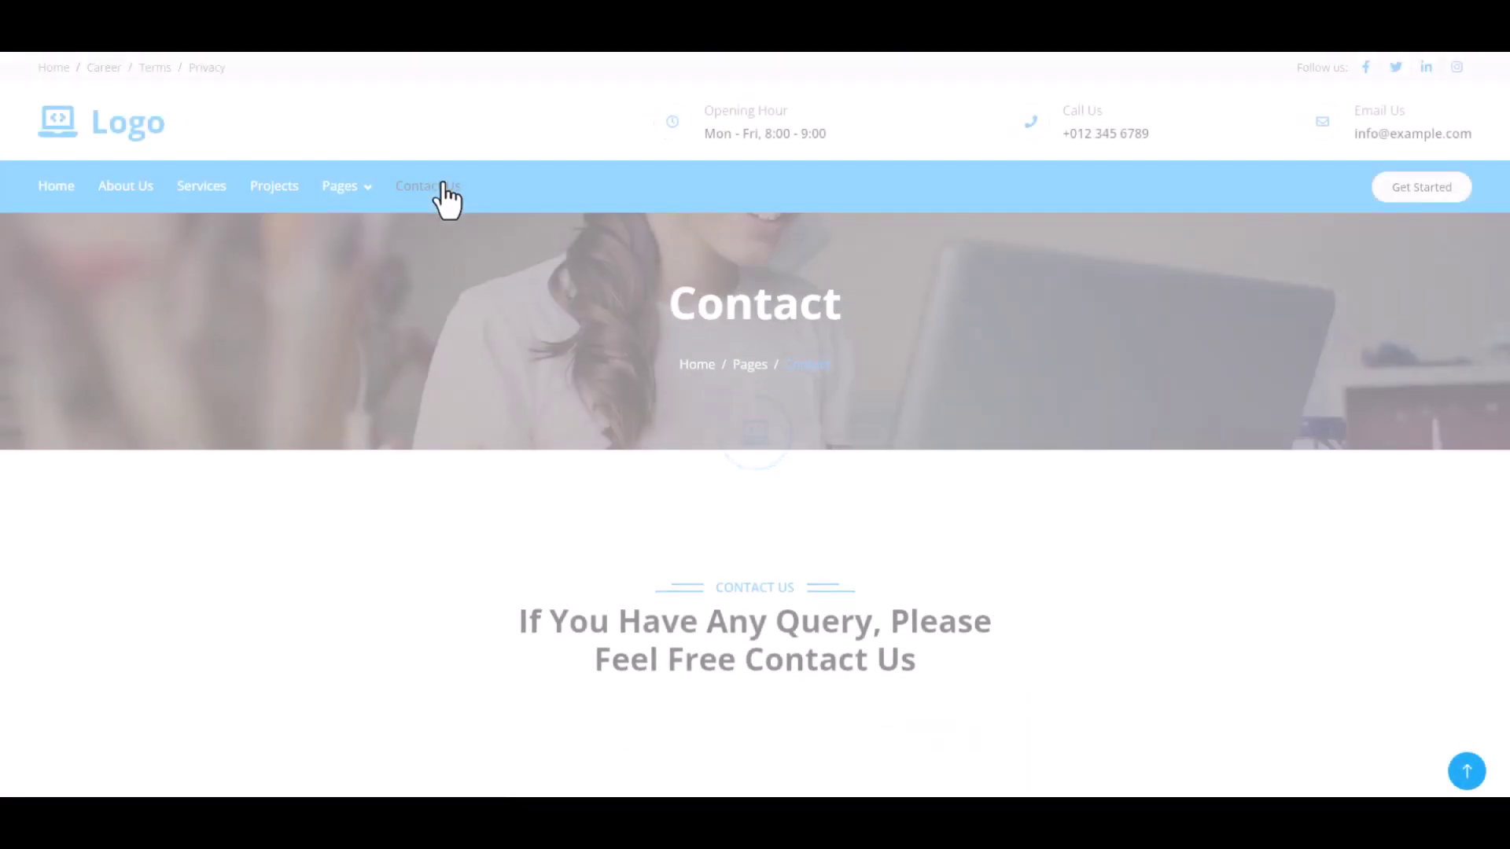
pyautogui.scroll(-5, 1325, 367)
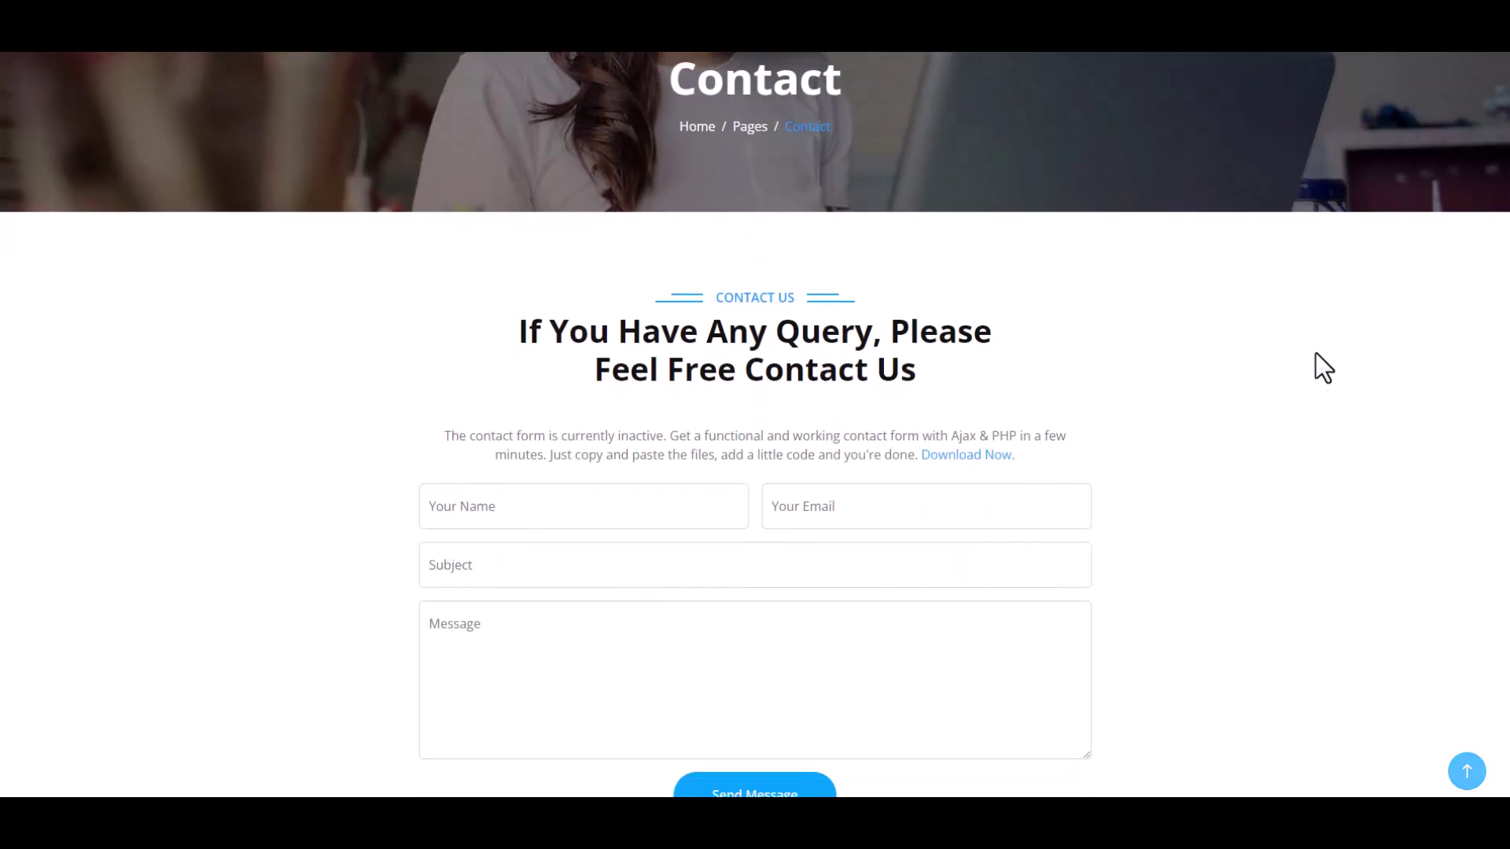
pyautogui.scroll(-5, 1315, 353)
pyautogui.scroll(-3, 1275, 294)
pyautogui.scroll(3, 1339, 282)
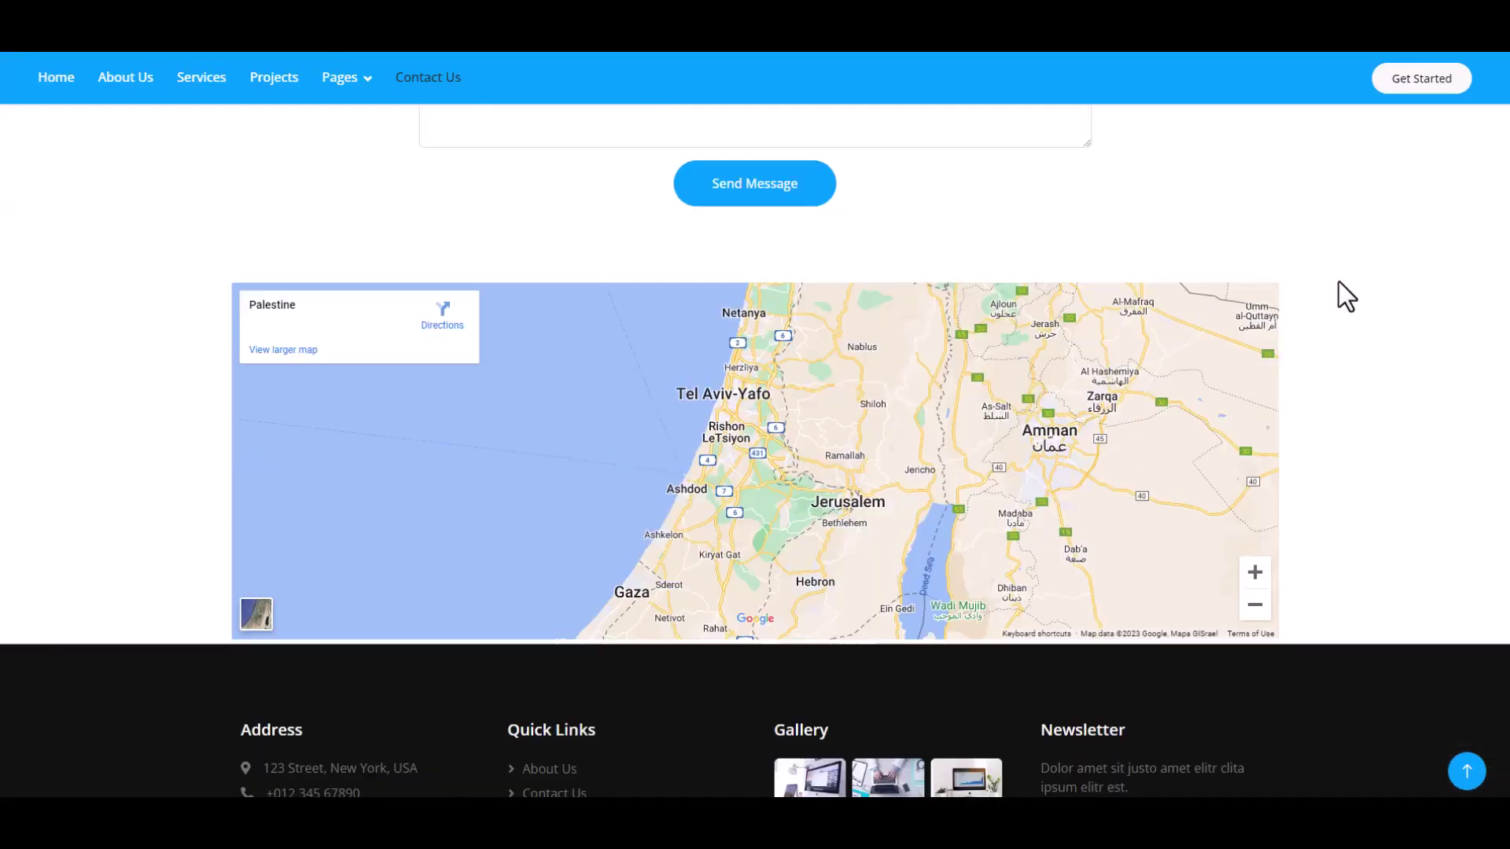
pyautogui.scroll(3, 1339, 281)
pyautogui.scroll(-5, 1094, 493)
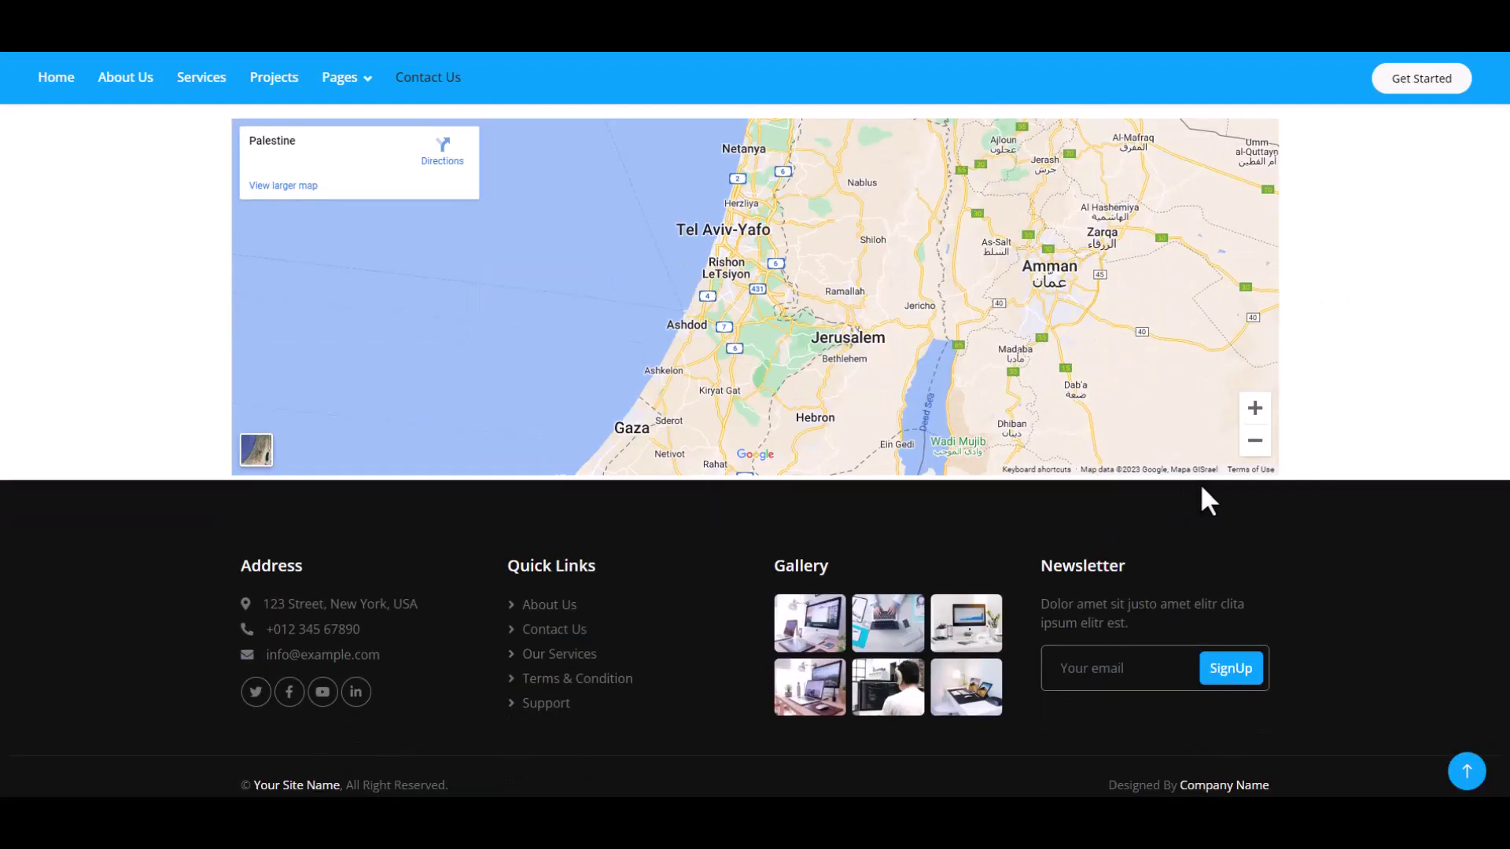
pyautogui.scroll(5, 1259, 507)
pyautogui.scroll(5, 1282, 487)
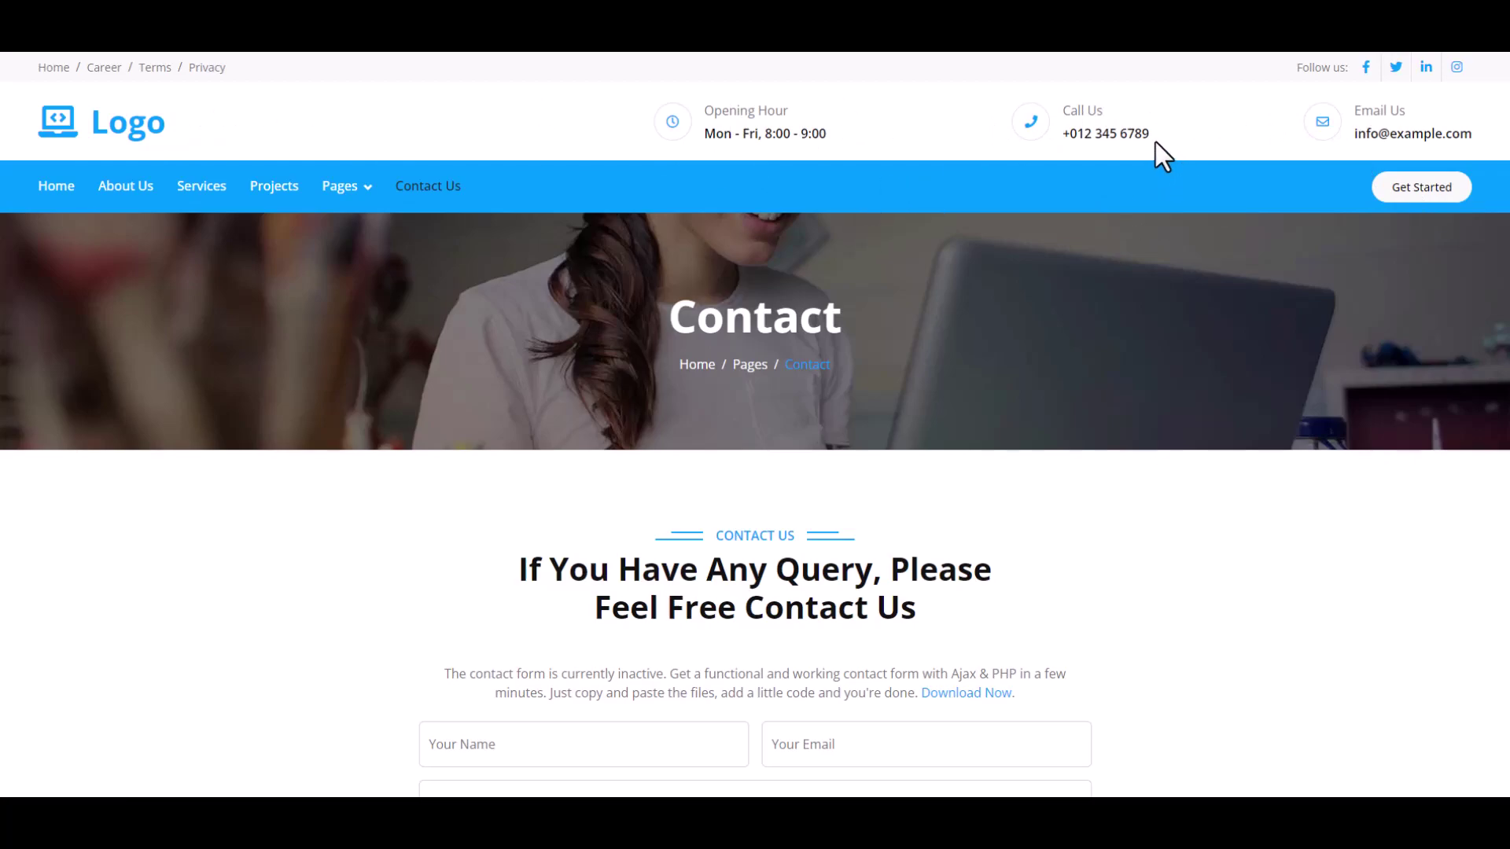
# Return to the home page via the logo and bring up the context menu on the hero image
pyautogui.click(153, 136)
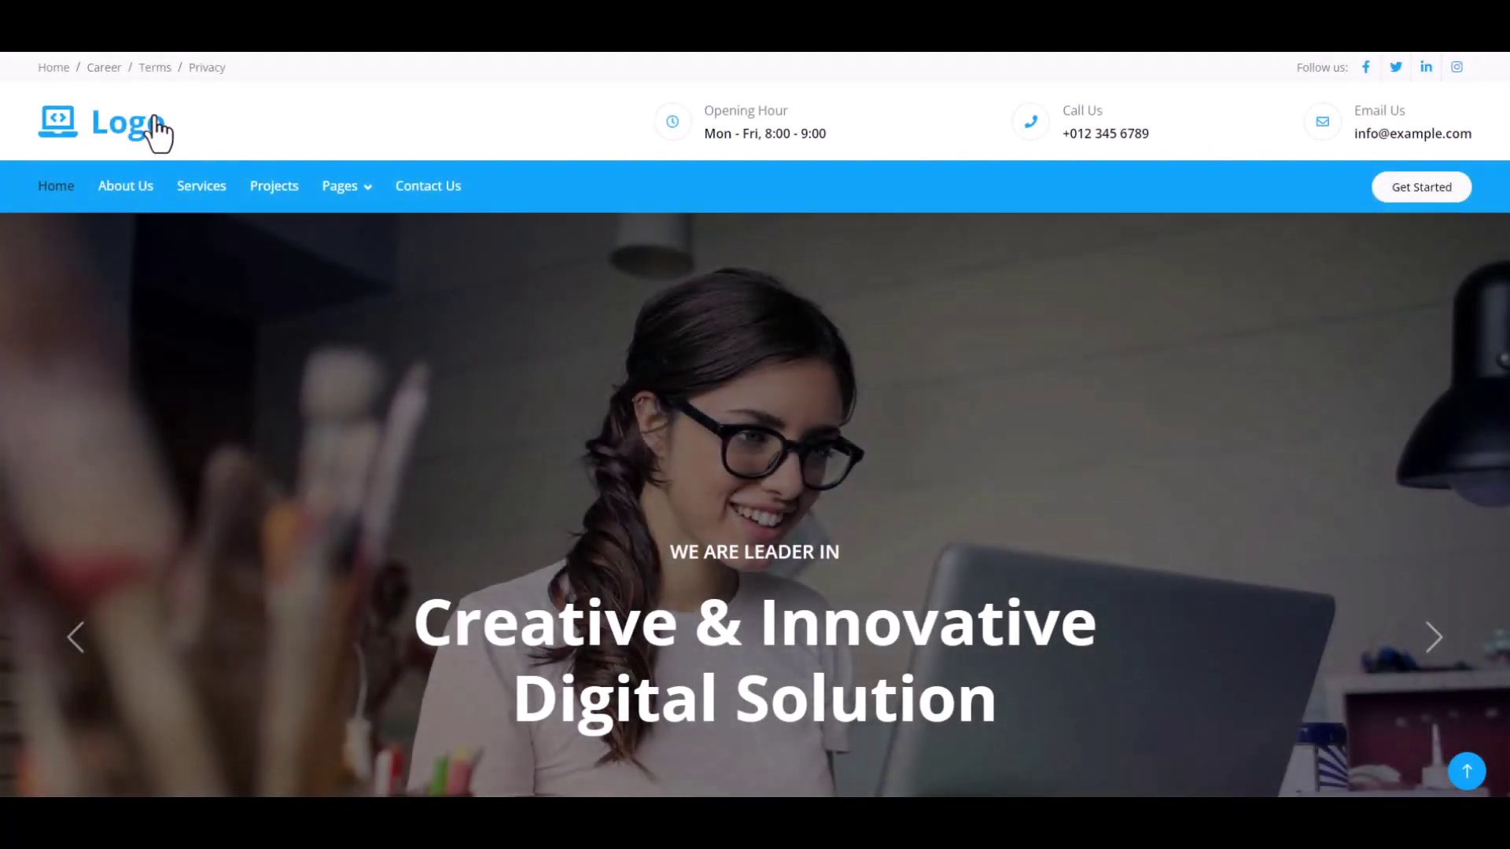
pyautogui.scroll(-3, 843, 307)
pyautogui.scroll(-3, 843, 308)
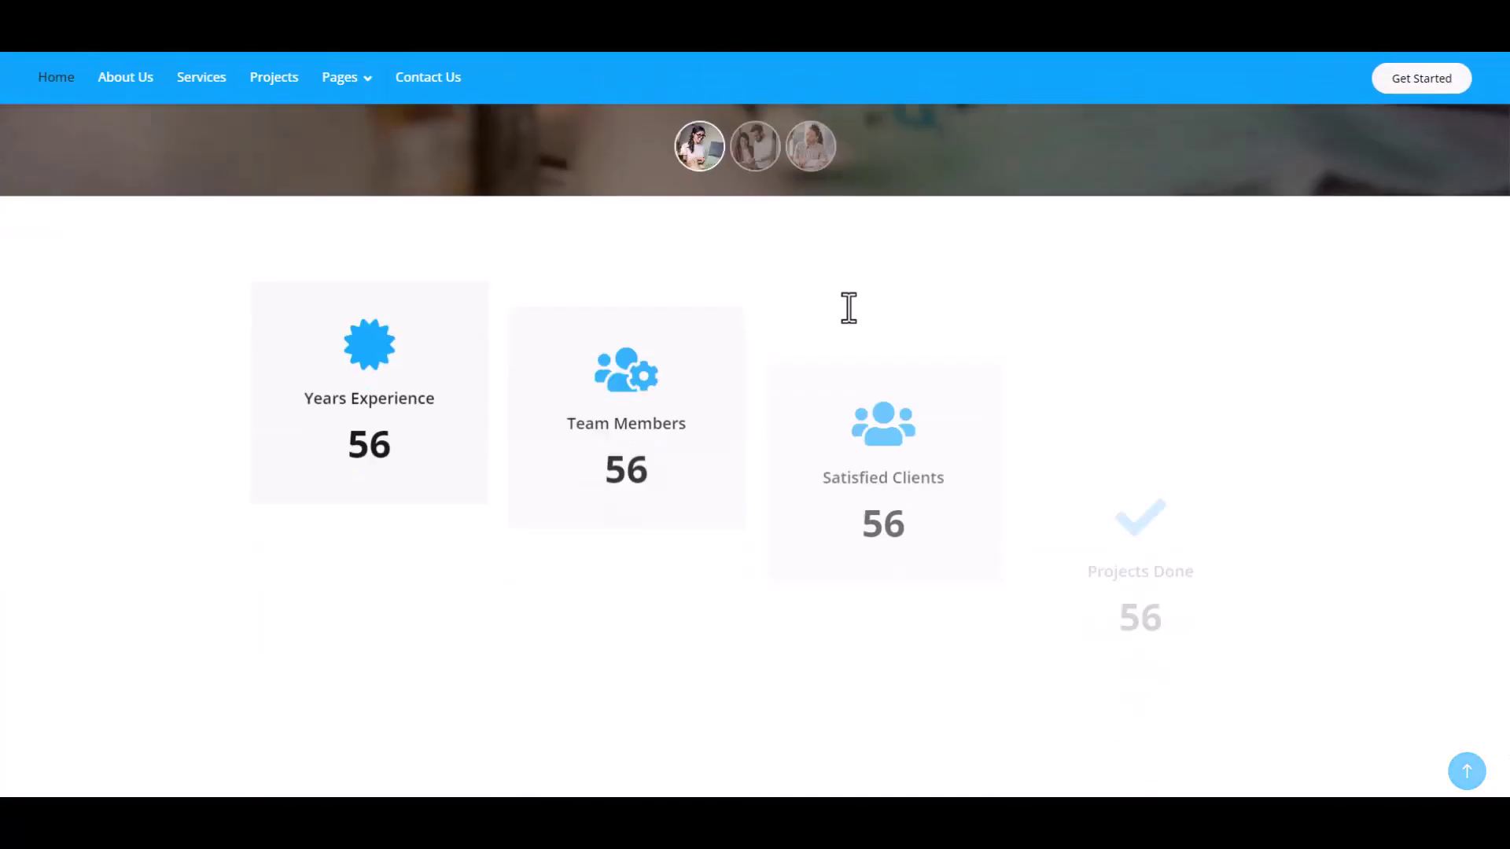
pyautogui.scroll(3, 844, 303)
pyautogui.scroll(5, 844, 304)
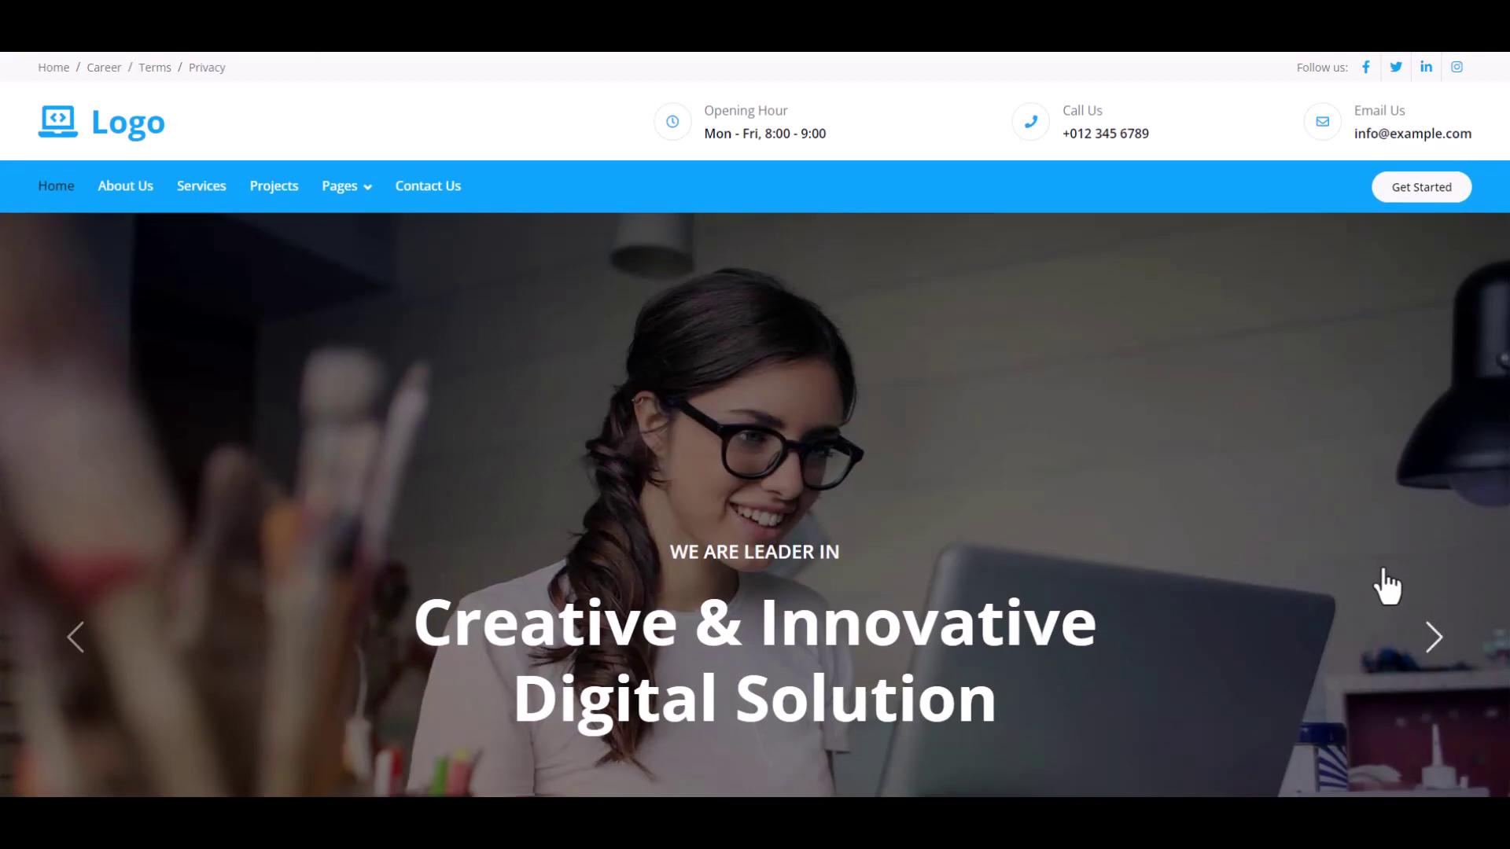
pyautogui.rightClick(1321, 757)
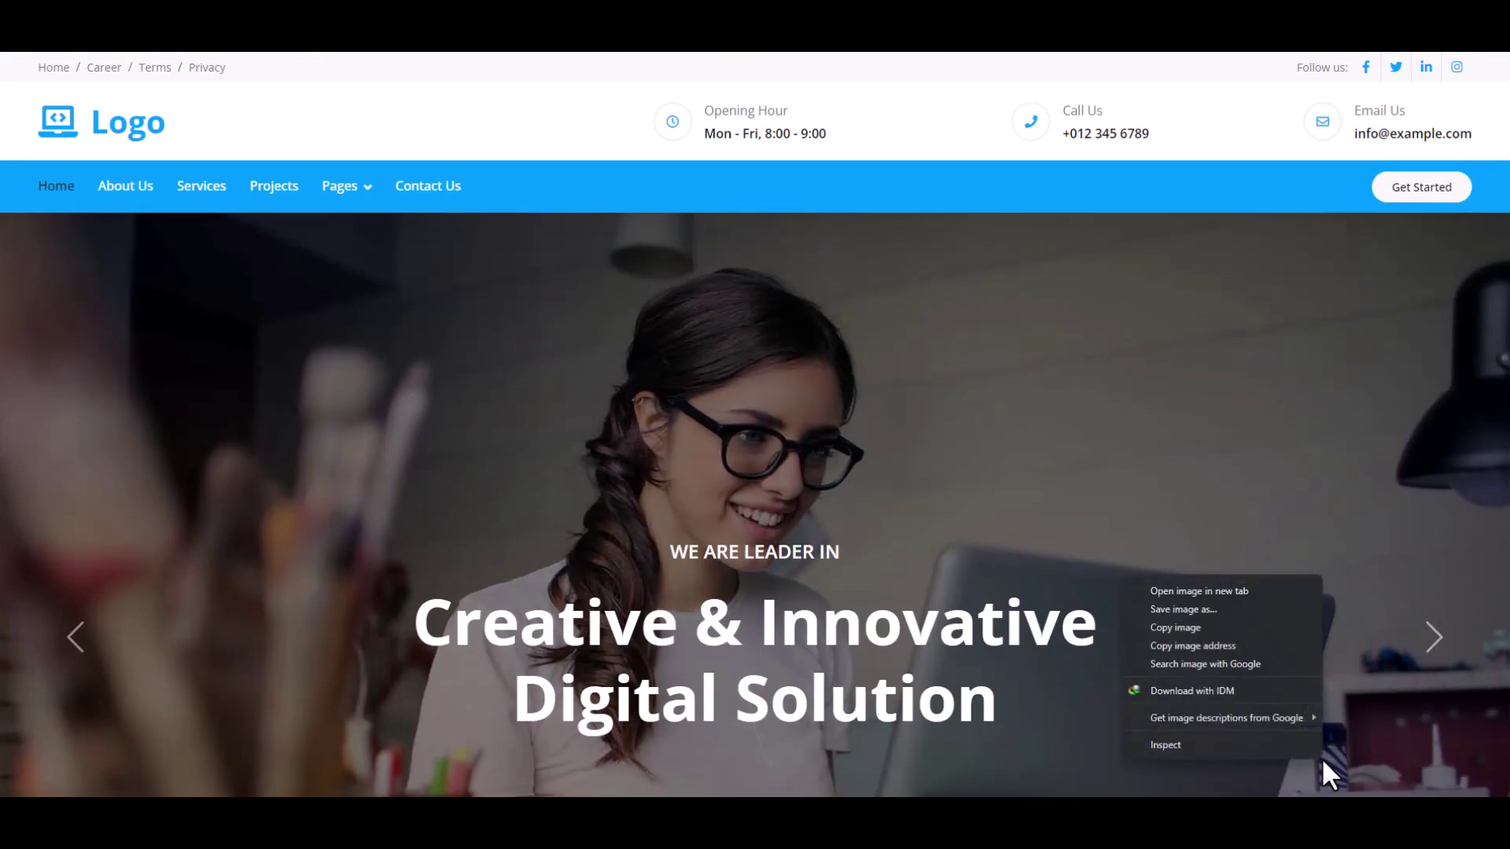
# Inspect the hero, narrow the responsive preview to 359px phone width, then widen toward tablet
pyautogui.click(1237, 739)
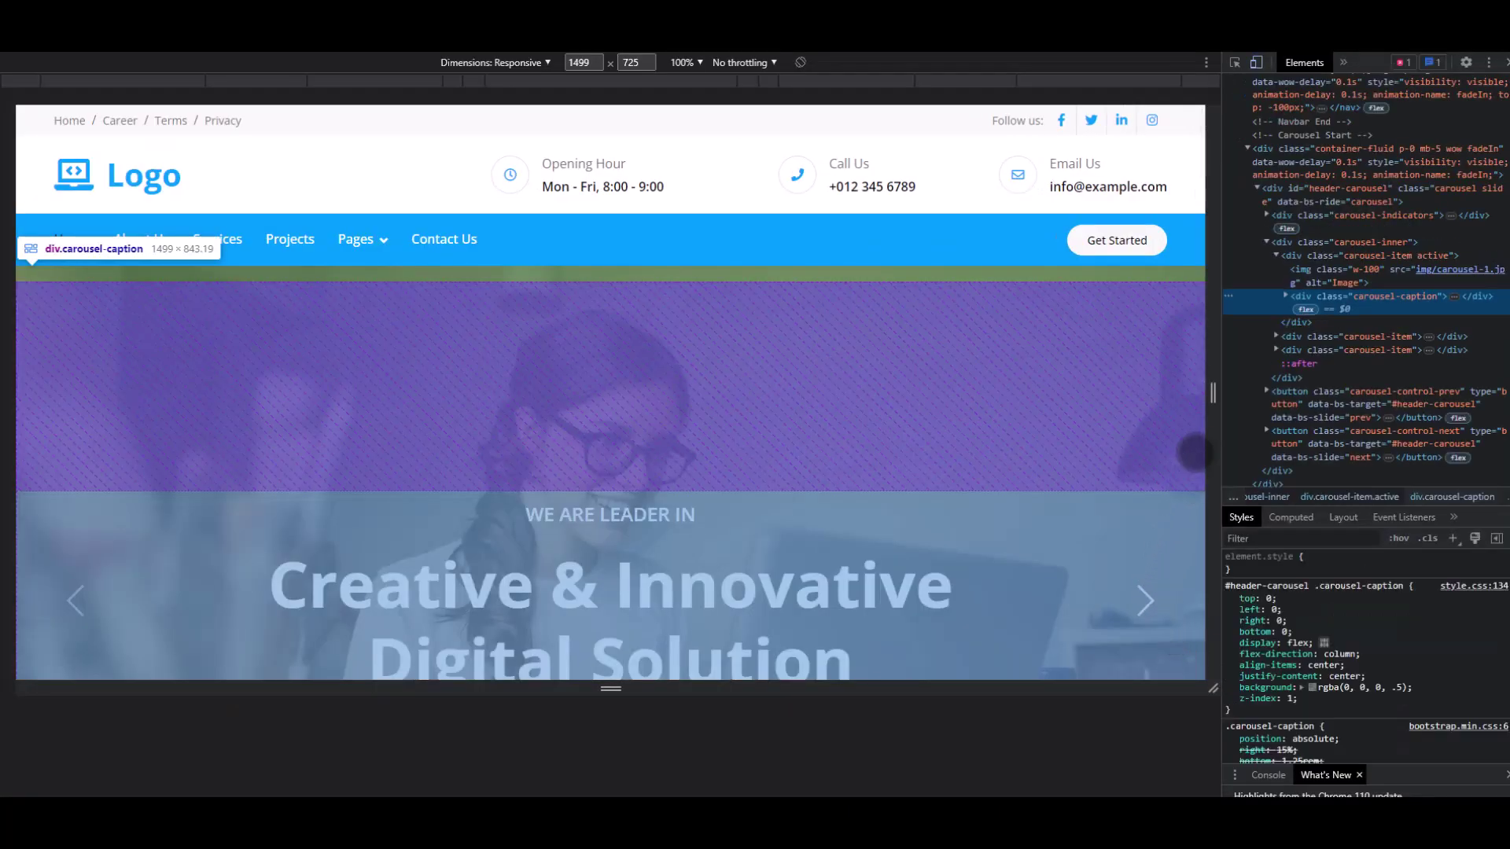
pyautogui.moveTo(1203, 393)
pyautogui.mouseDown()
pyautogui.moveTo(742, 387)
pyautogui.moveTo(759, 387)
pyautogui.mouseUp()
pyautogui.scroll(-8, 738, 354)
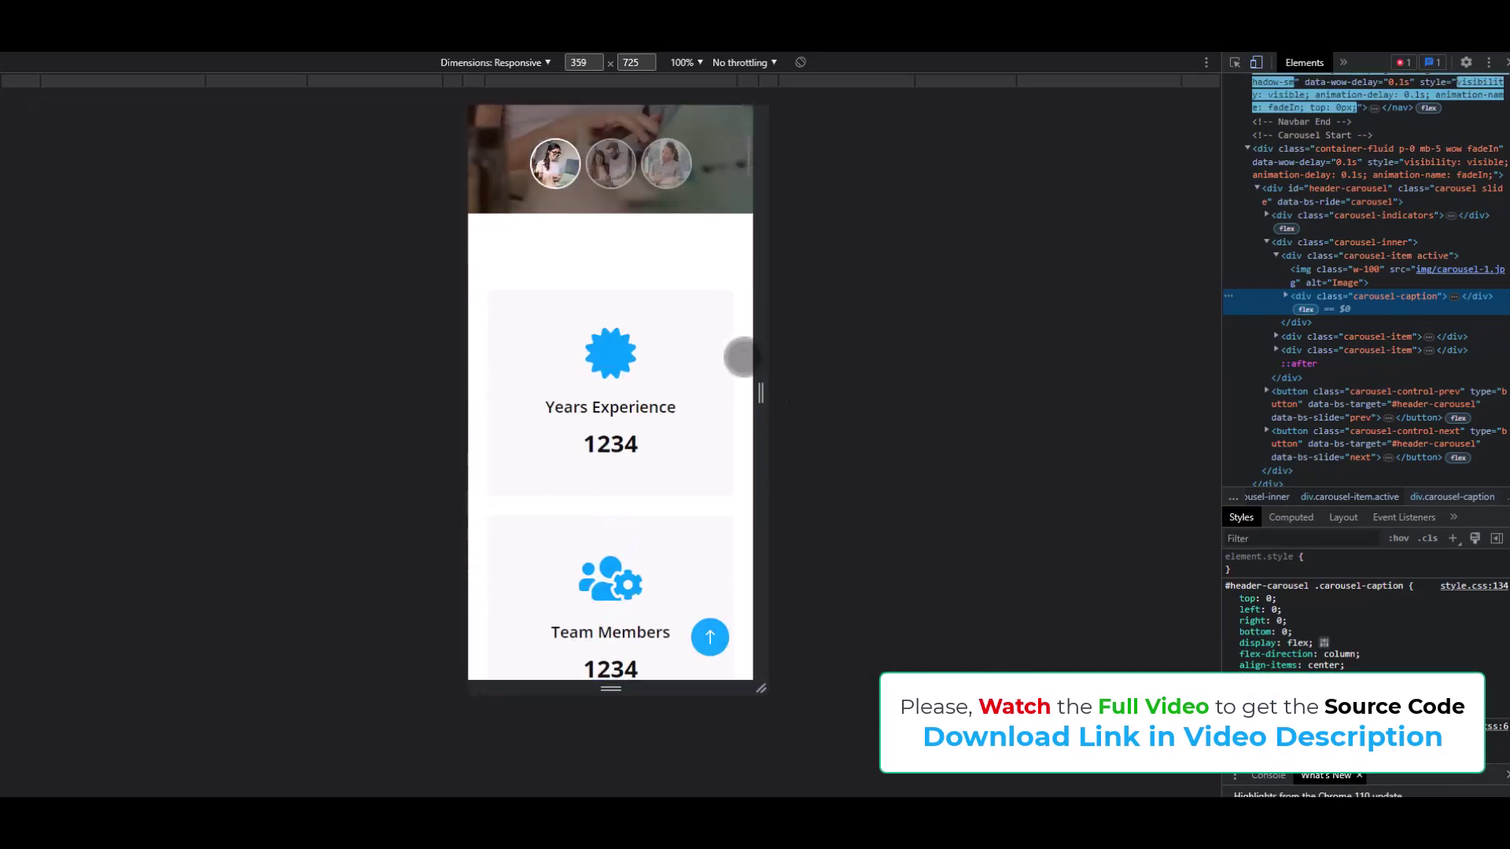
pyautogui.scroll(-5, 738, 354)
pyautogui.scroll(-4, 736, 354)
pyautogui.scroll(-5, 737, 355)
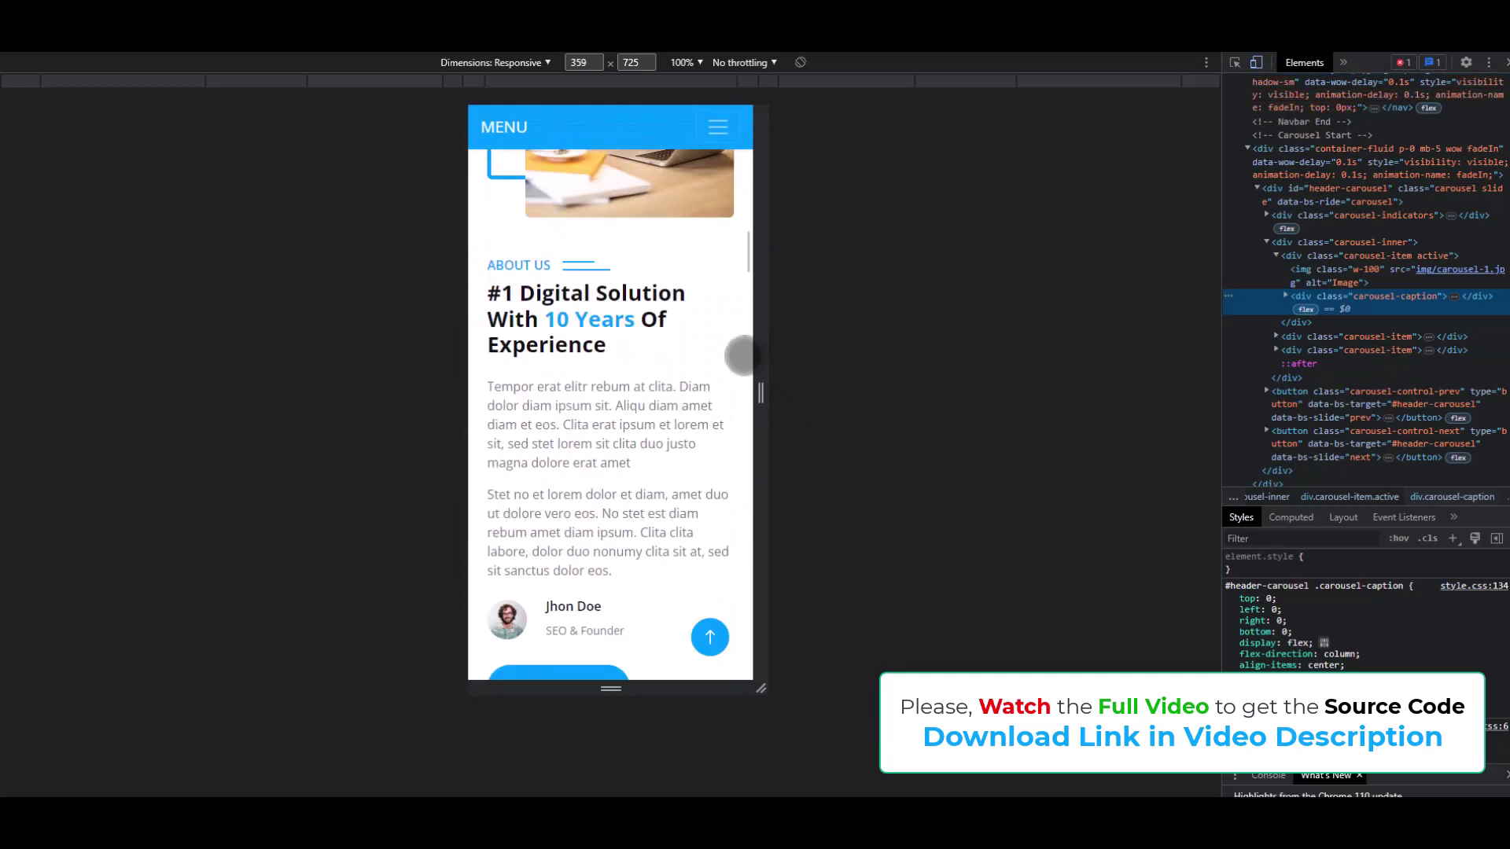
pyautogui.scroll(-5, 737, 354)
pyautogui.scroll(-5, 737, 354)
pyautogui.scroll(-4, 738, 354)
pyautogui.scroll(-5, 738, 355)
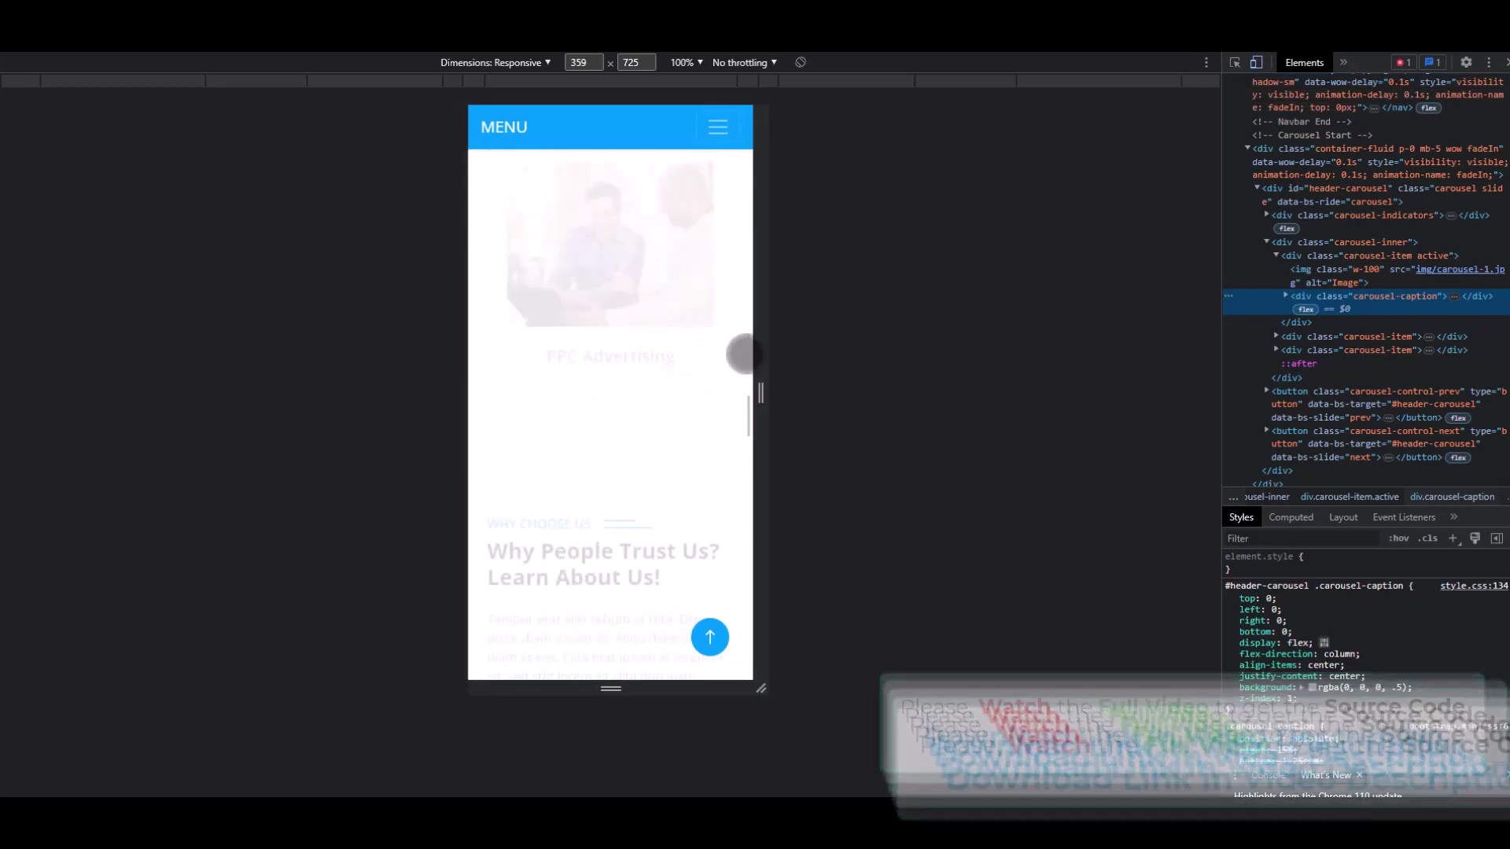
pyautogui.scroll(-5, 737, 354)
pyautogui.scroll(-5, 736, 354)
pyautogui.scroll(-5, 737, 354)
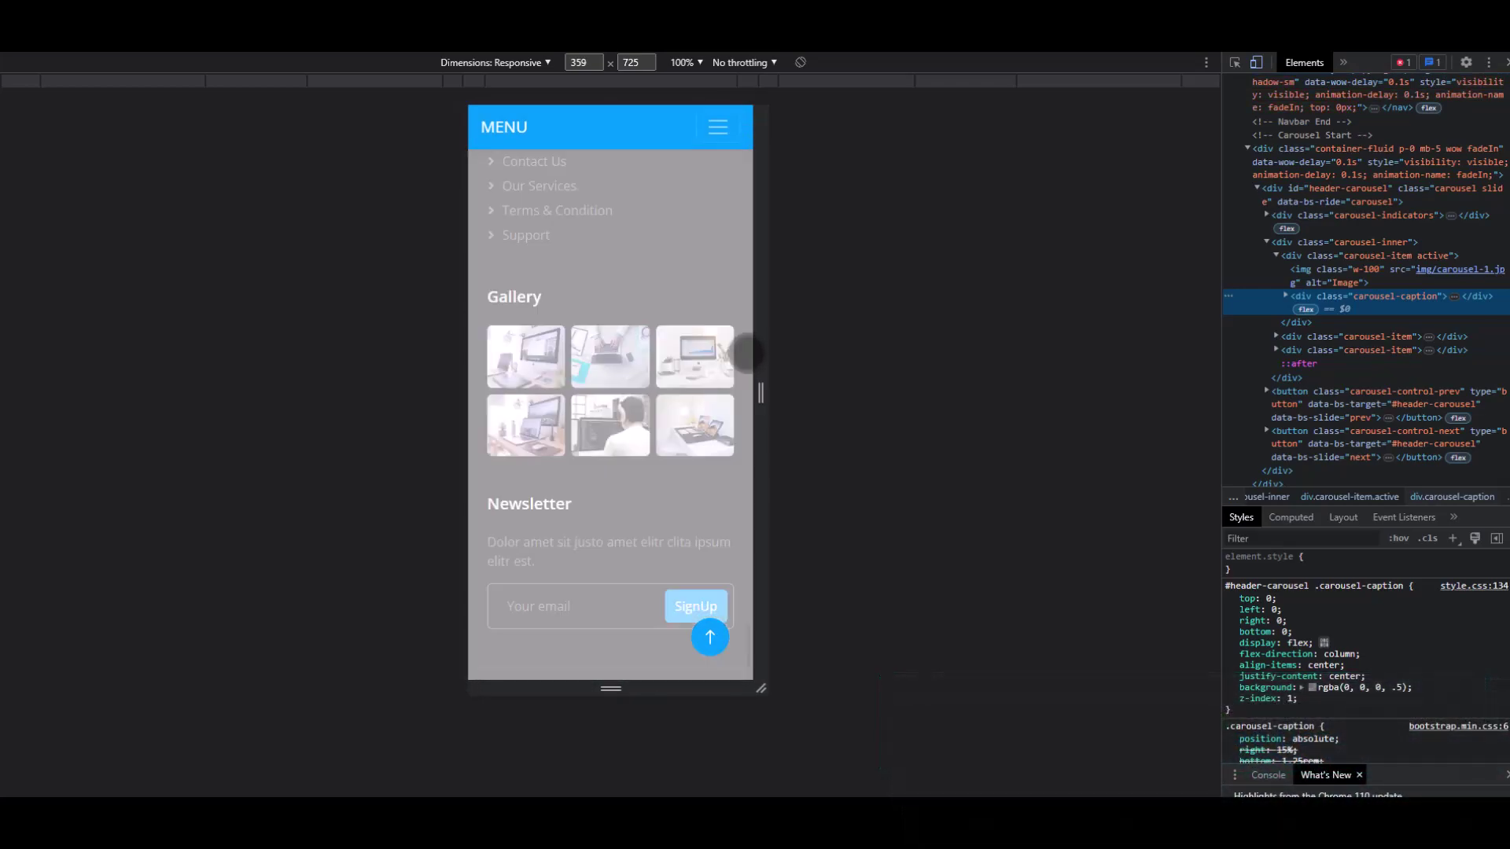
pyautogui.scroll(-3, 738, 354)
pyautogui.scroll(3, 738, 354)
pyautogui.scroll(5, 736, 354)
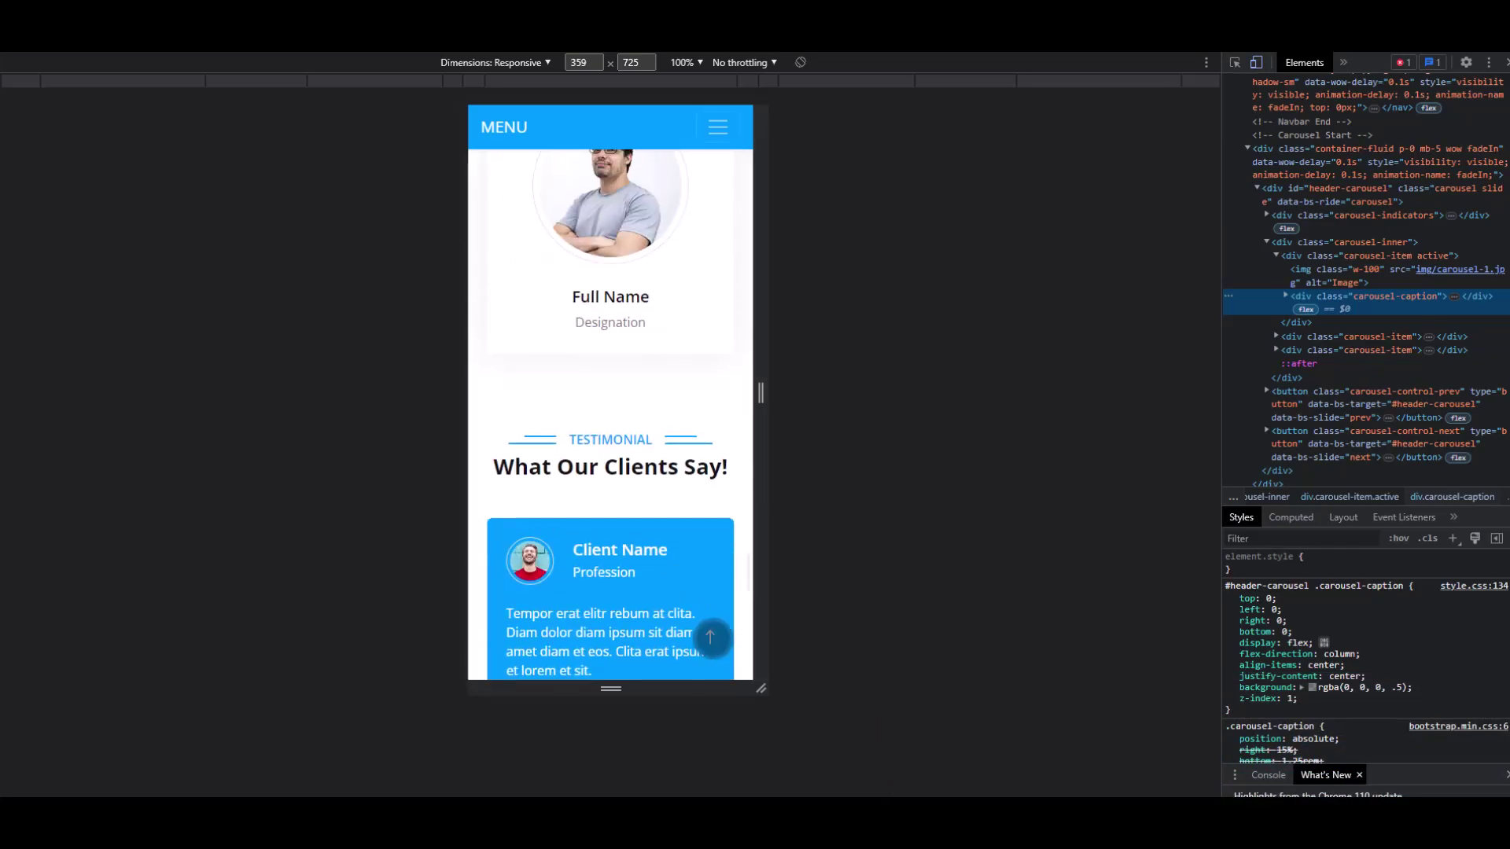
pyautogui.scroll(3, 737, 354)
pyautogui.scroll(2, 737, 354)
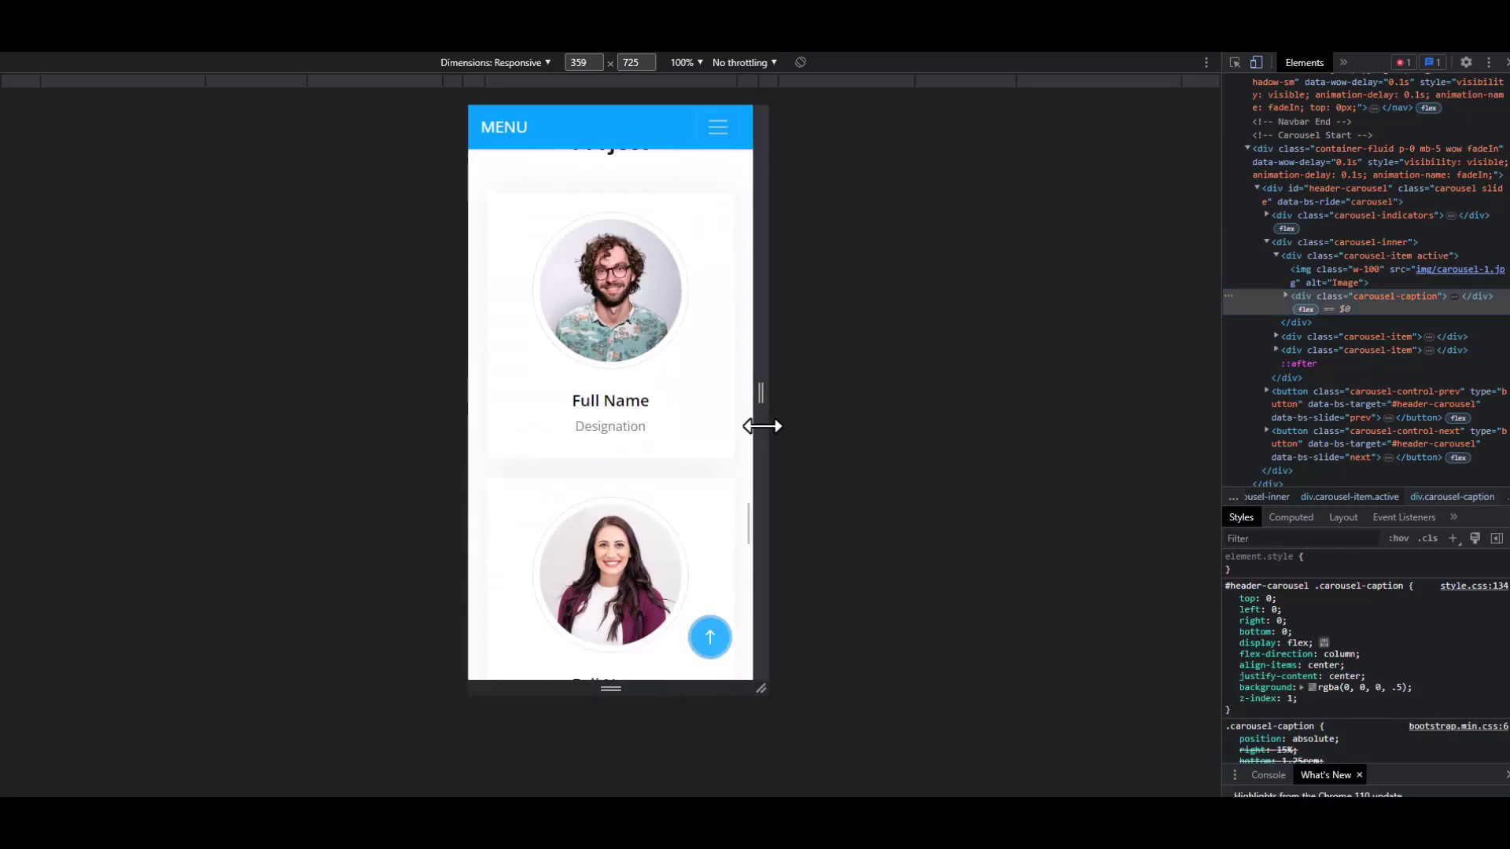
pyautogui.scroll(5, 763, 426)
pyautogui.scroll(5, 763, 425)
pyautogui.moveTo(759, 393); pyautogui.dragTo(971, 414)
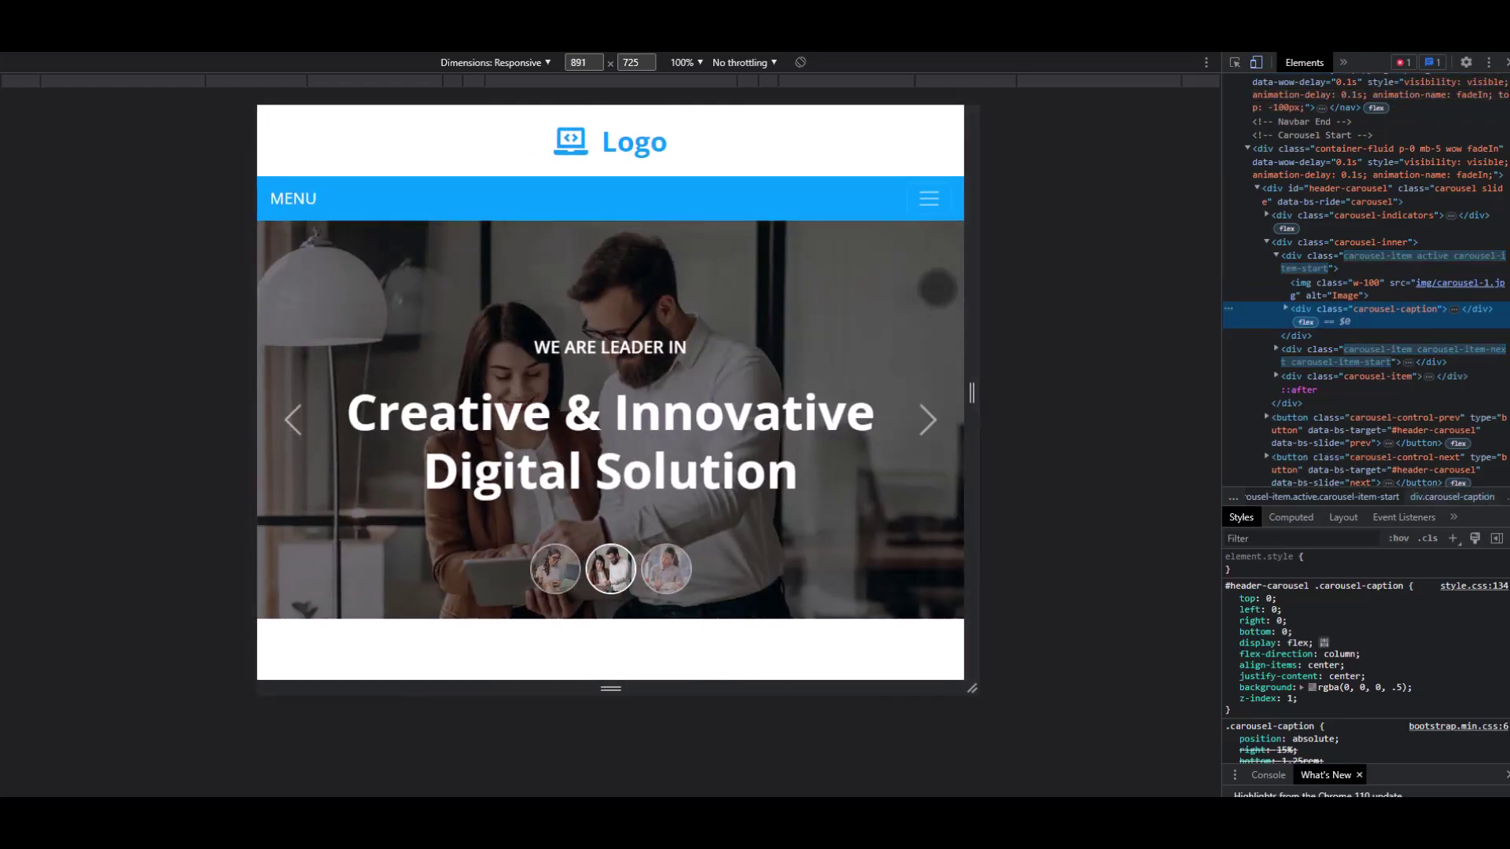
# At 891px toggle the hamburger menu open and closed, return to top, then widen to 1499px desktop
pyautogui.click(929, 198)
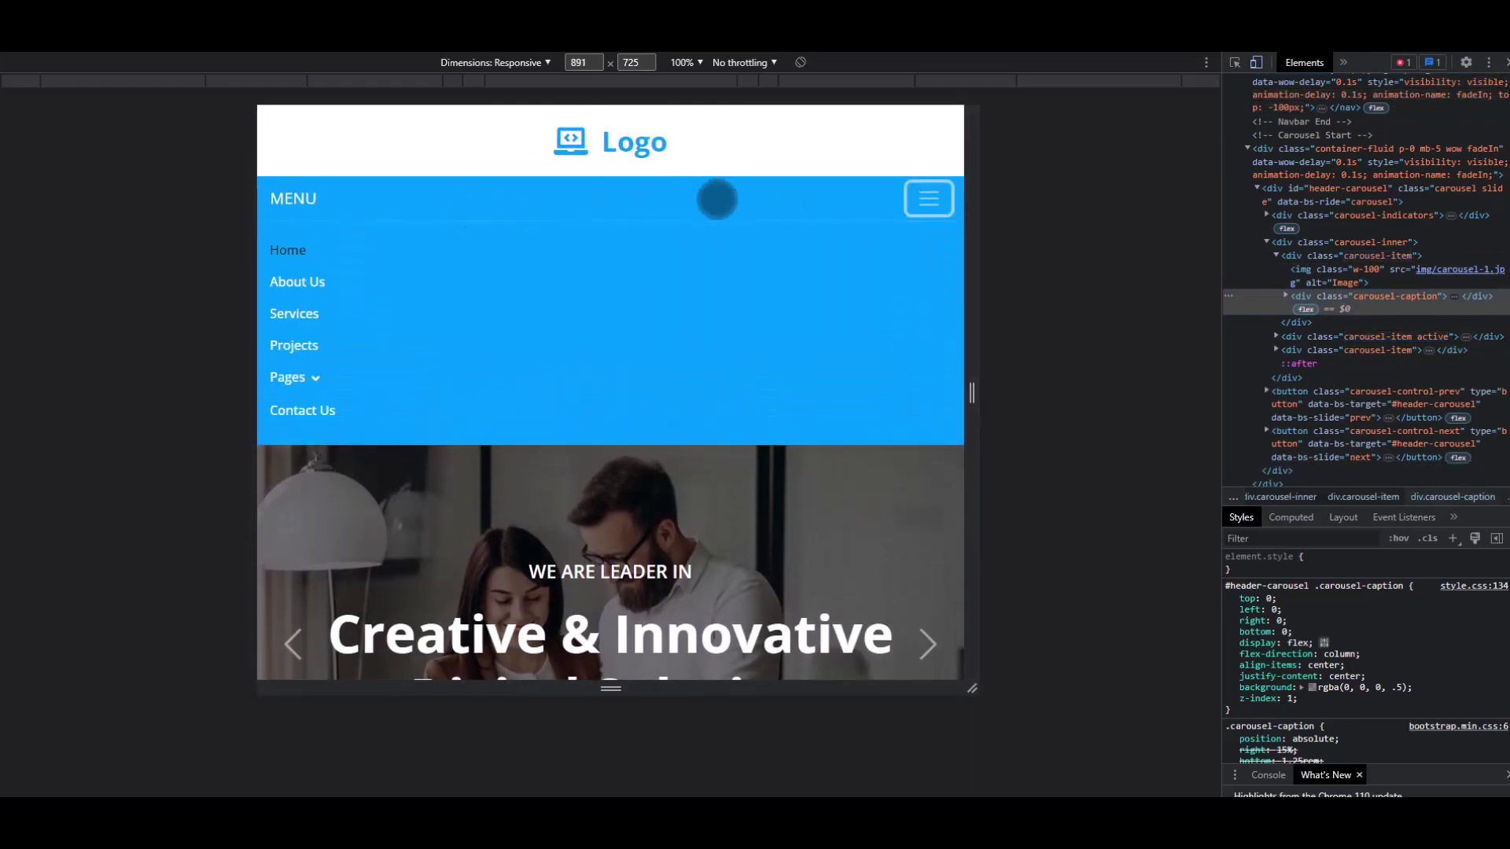
pyautogui.click(932, 210)
pyautogui.scroll(-8, 932, 236)
pyautogui.scroll(-5, 944, 249)
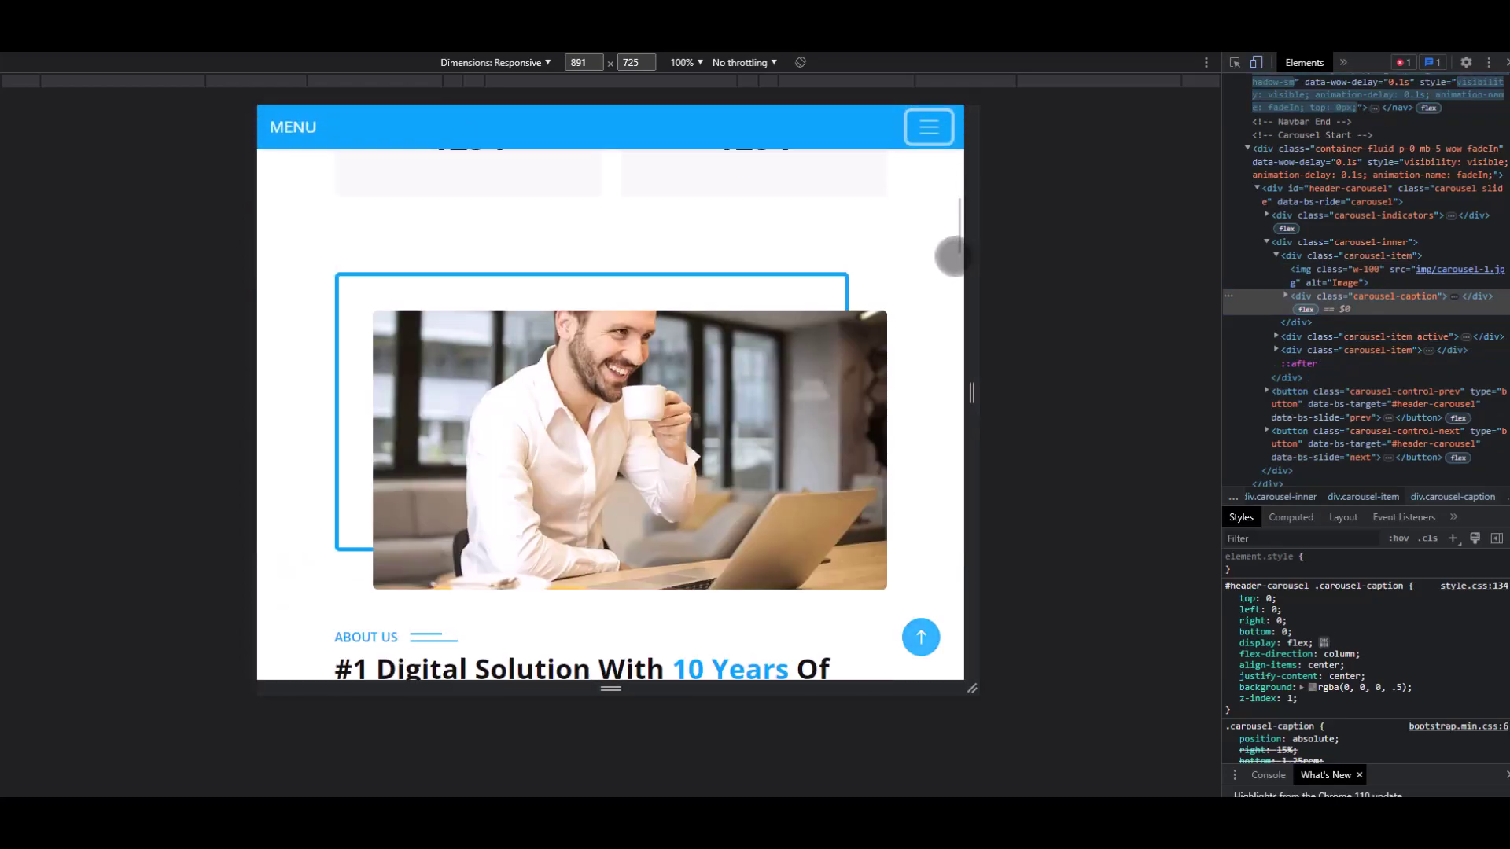
pyautogui.scroll(-5, 950, 254)
pyautogui.scroll(-6, 950, 253)
pyautogui.scroll(-6, 949, 254)
pyautogui.scroll(-6, 950, 254)
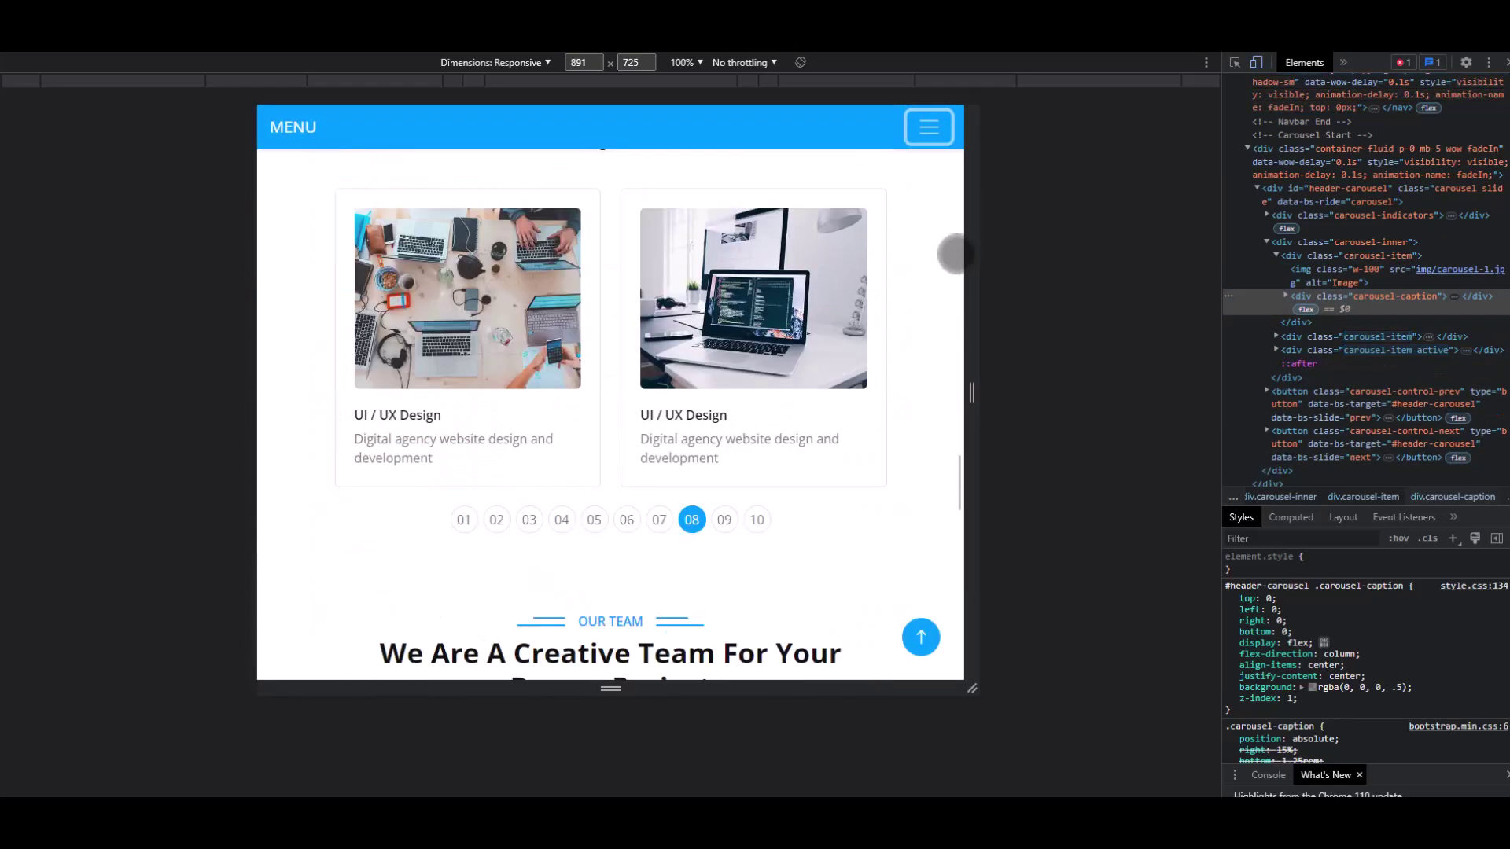
pyautogui.scroll(-5, 950, 254)
pyautogui.scroll(-8, 950, 254)
pyautogui.scroll(-5, 949, 254)
pyautogui.scroll(-3, 932, 353)
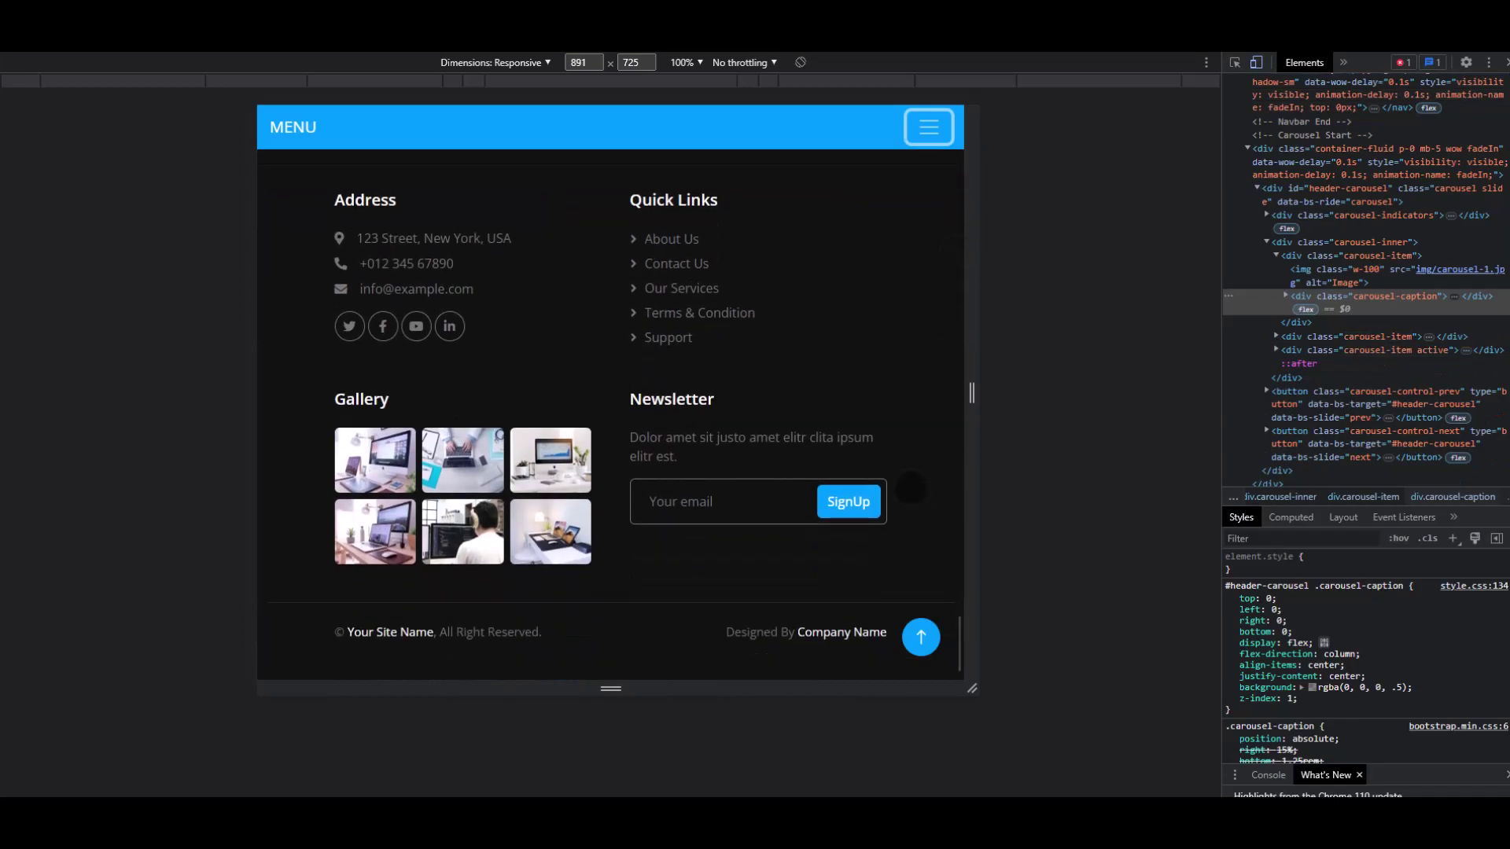
pyautogui.click(920, 637)
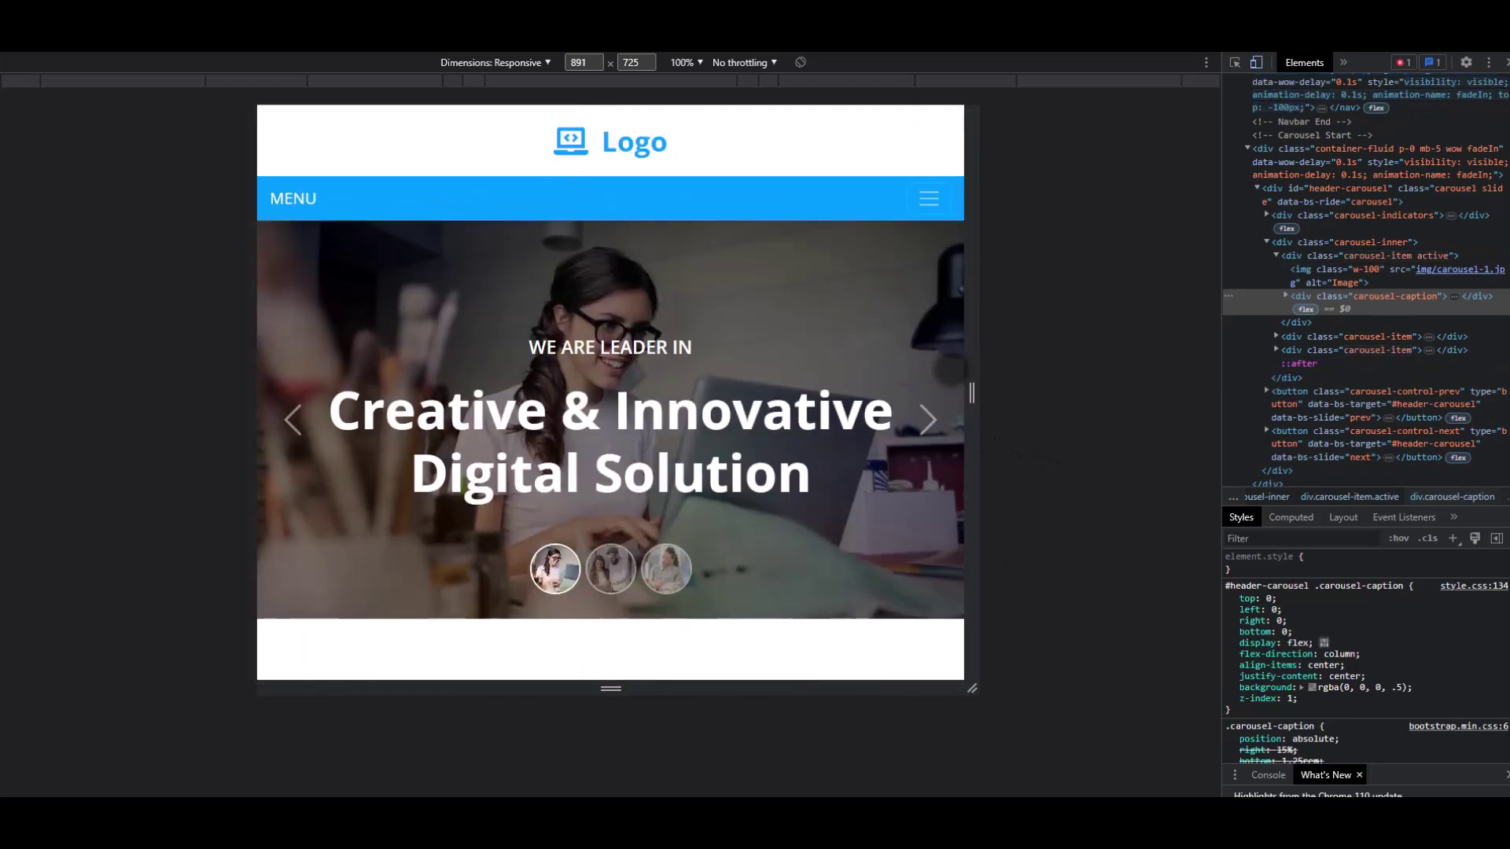
pyautogui.moveTo(971, 389); pyautogui.dragTo(1213, 390)
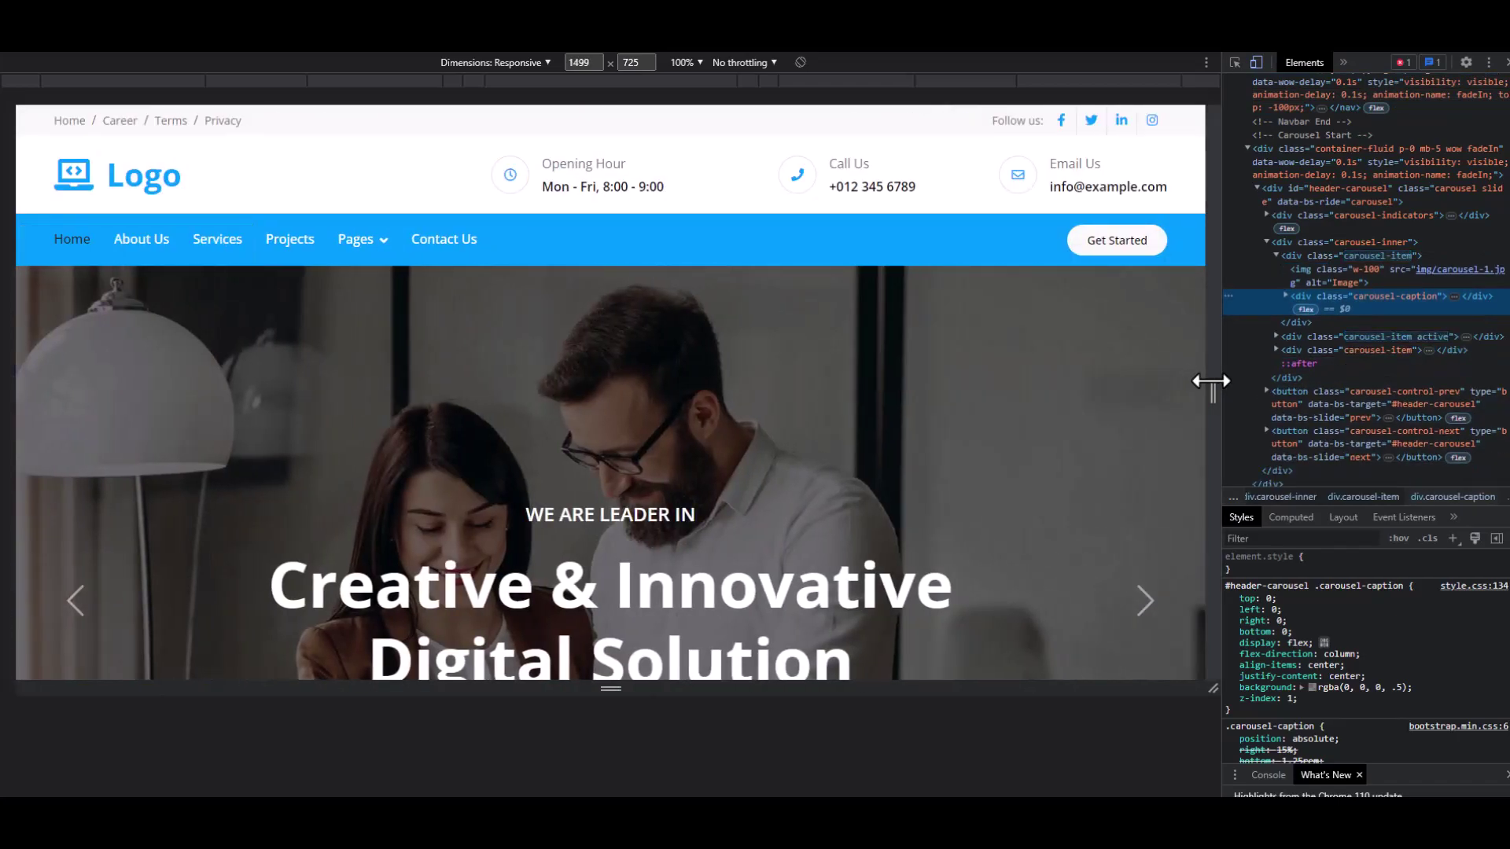
pyautogui.scroll(-4, 1174, 368)
pyautogui.scroll(-4, 1175, 368)
pyautogui.scroll(-3, 1175, 369)
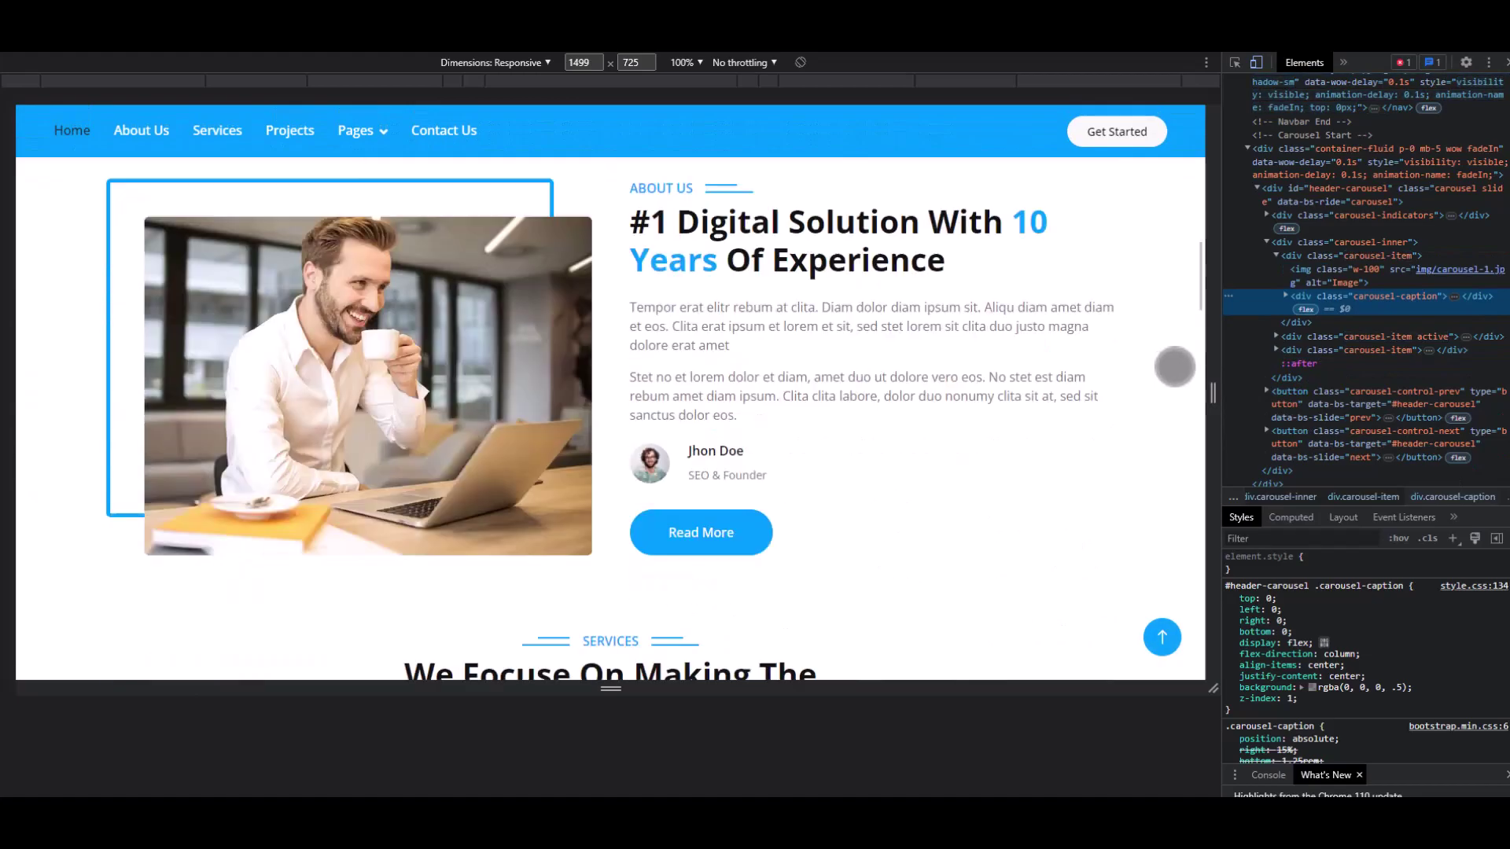
pyautogui.scroll(-5, 1174, 368)
pyautogui.scroll(-2, 1175, 368)
pyautogui.scroll(-5, 1175, 368)
pyautogui.scroll(-5, 1175, 368)
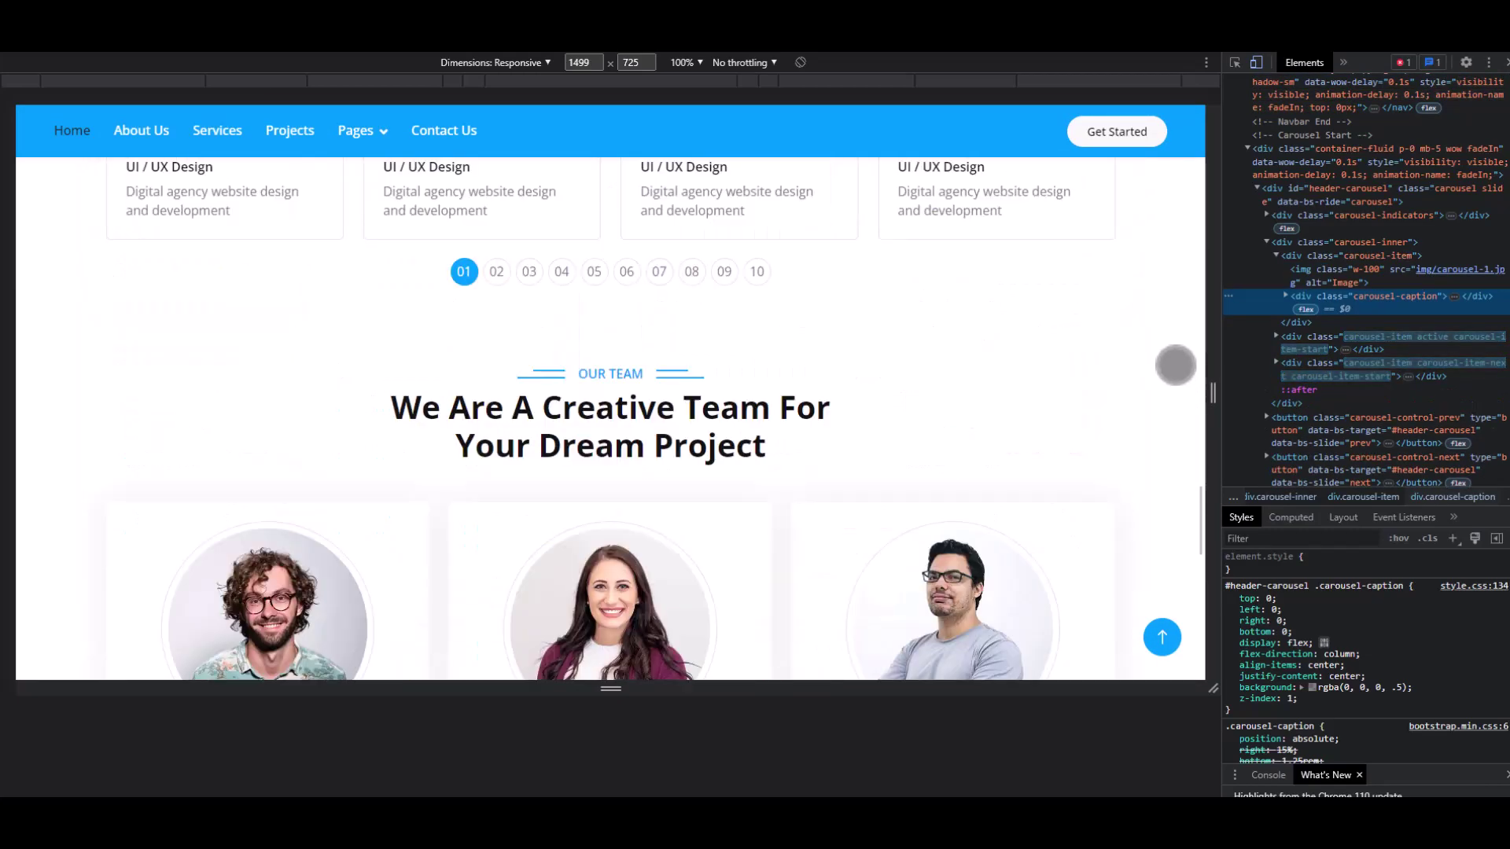
pyautogui.scroll(-4, 1176, 366)
pyautogui.scroll(-5, 1175, 366)
pyautogui.scroll(-4, 1176, 366)
pyautogui.scroll(-2, 1174, 365)
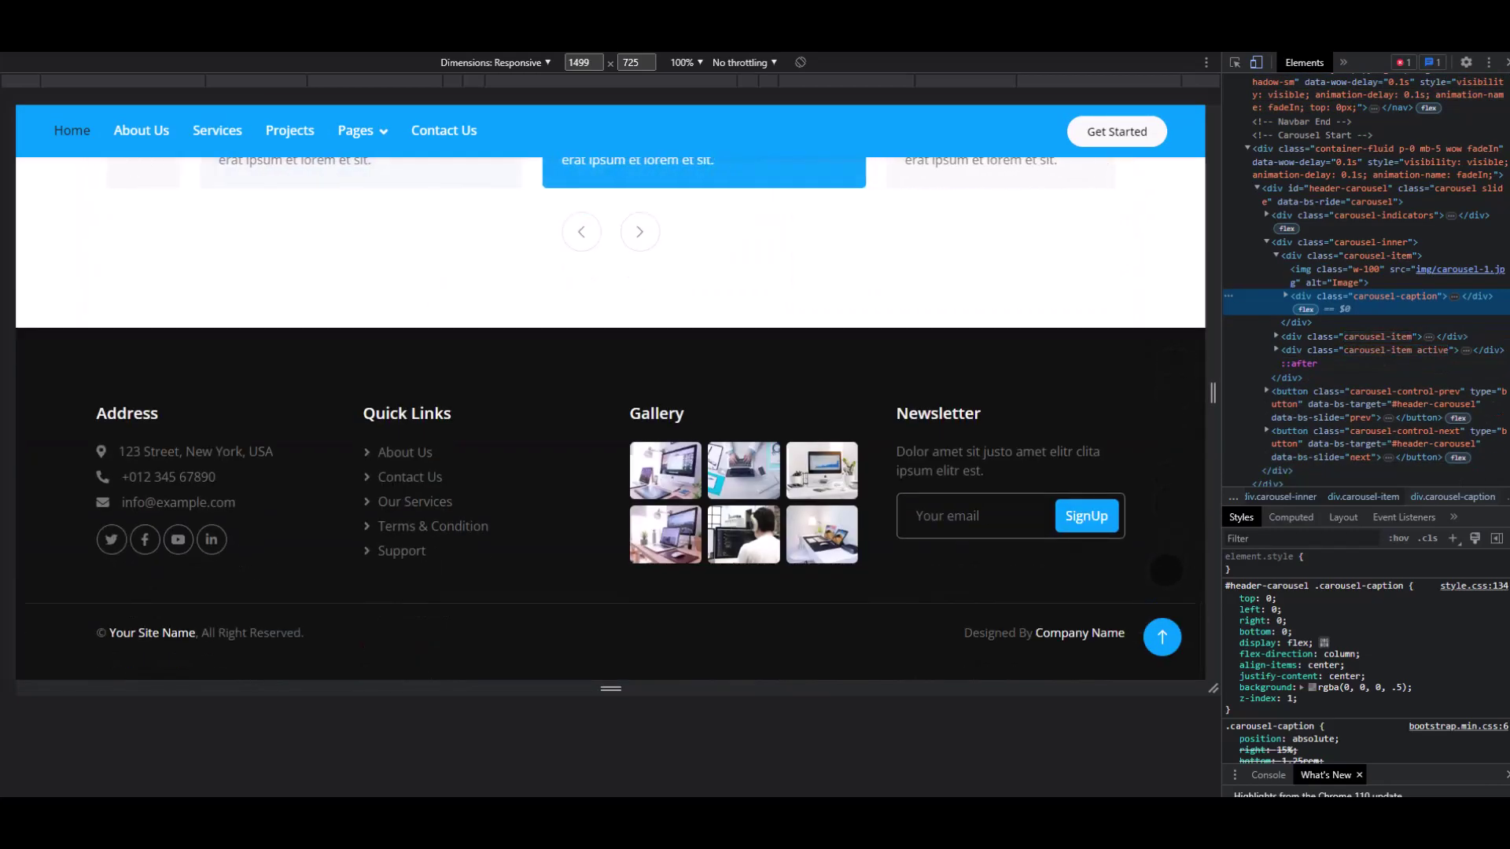
pyautogui.scroll(2, 1175, 366)
pyautogui.scroll(2, 1175, 389)
pyautogui.scroll(2, 1191, 413)
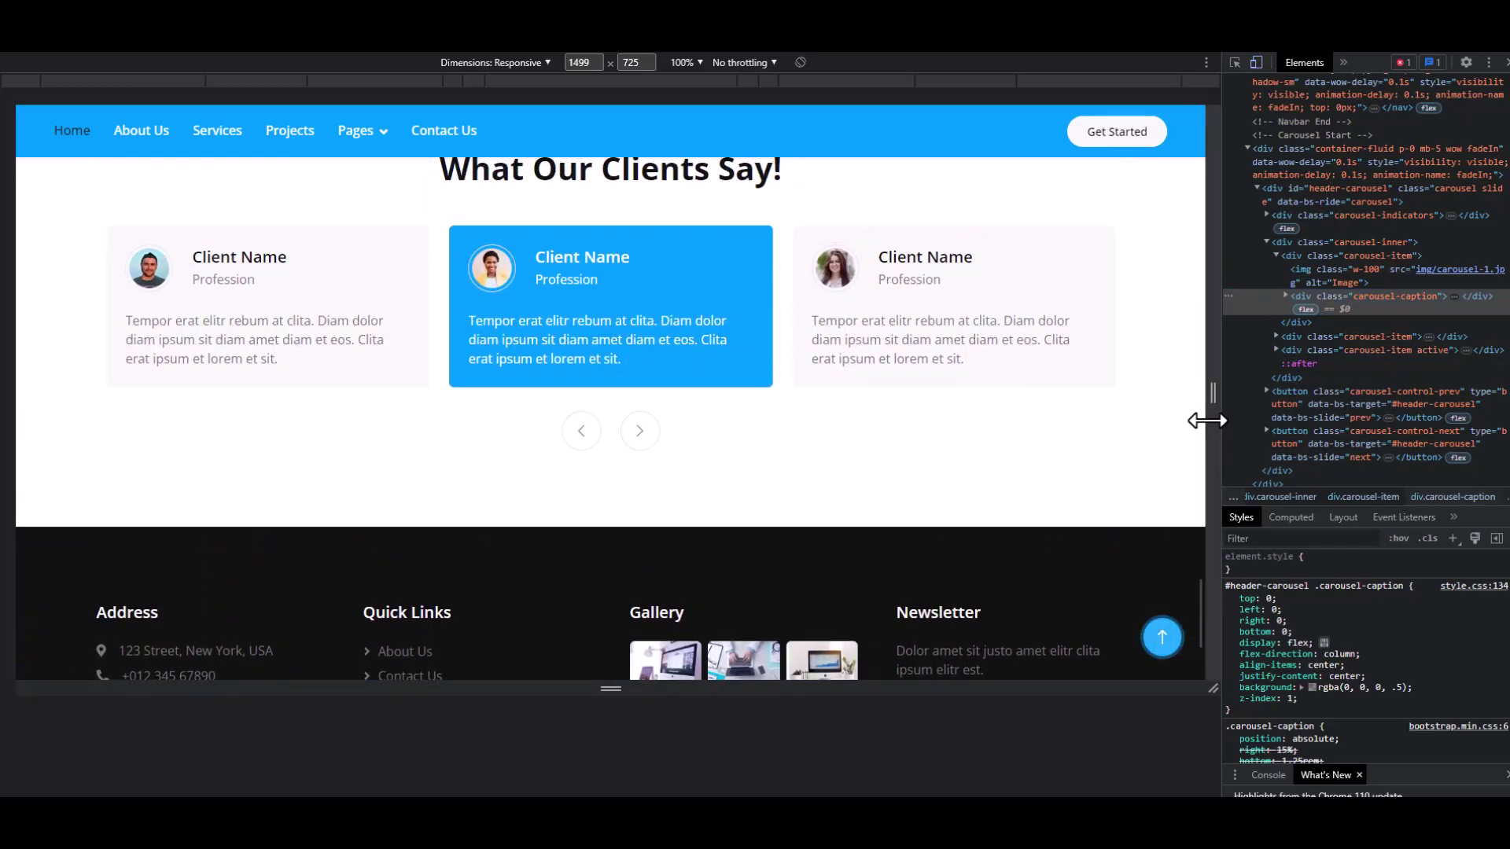
pyautogui.scroll(6, 1205, 421)
pyautogui.scroll(6, 1206, 421)
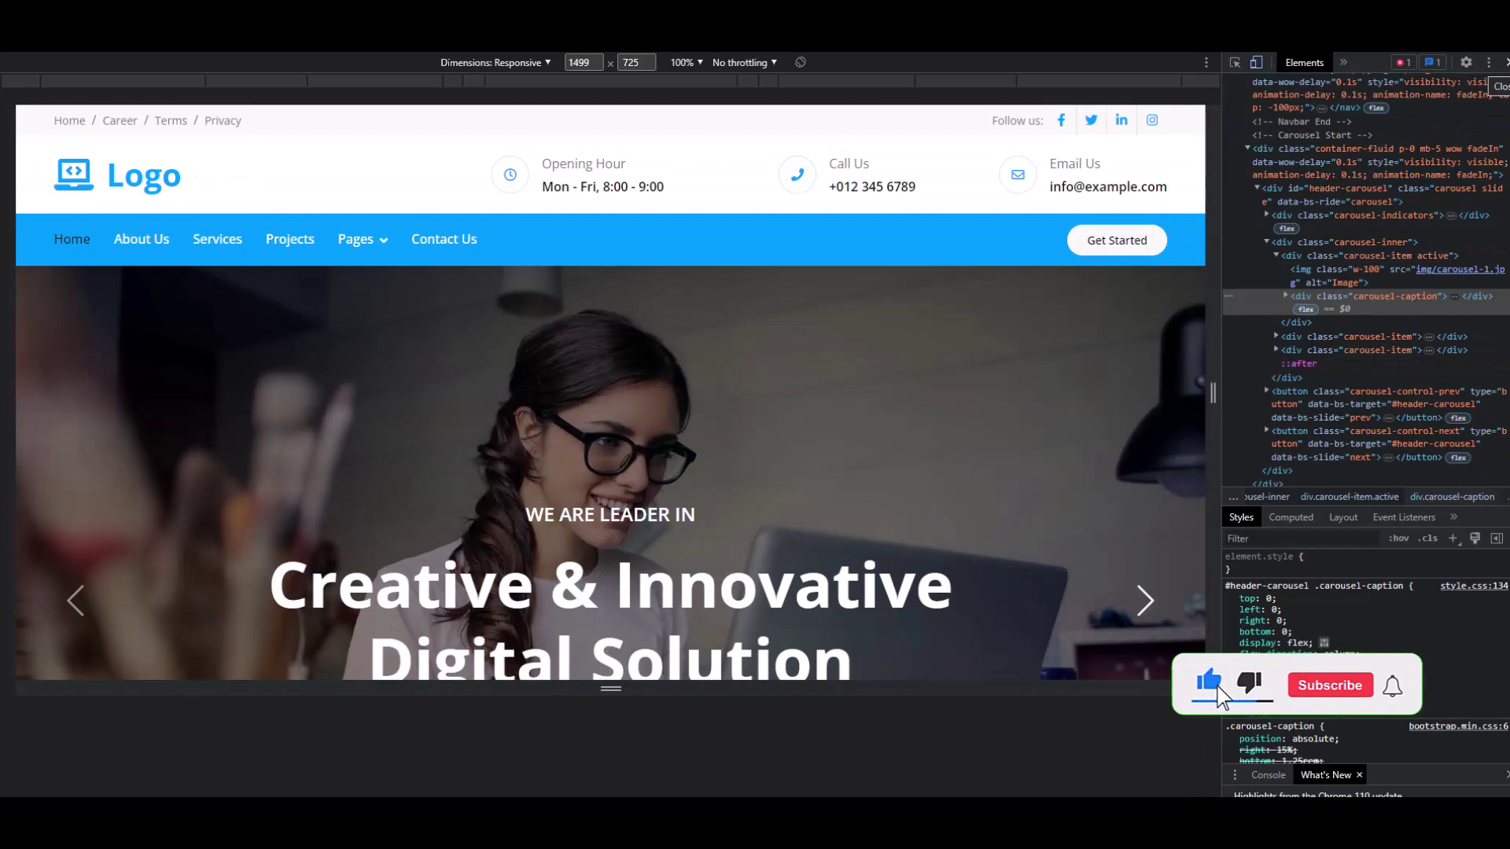
# Close the developer tools so the home page fills the whole browser window
pyautogui.click(1504, 63)
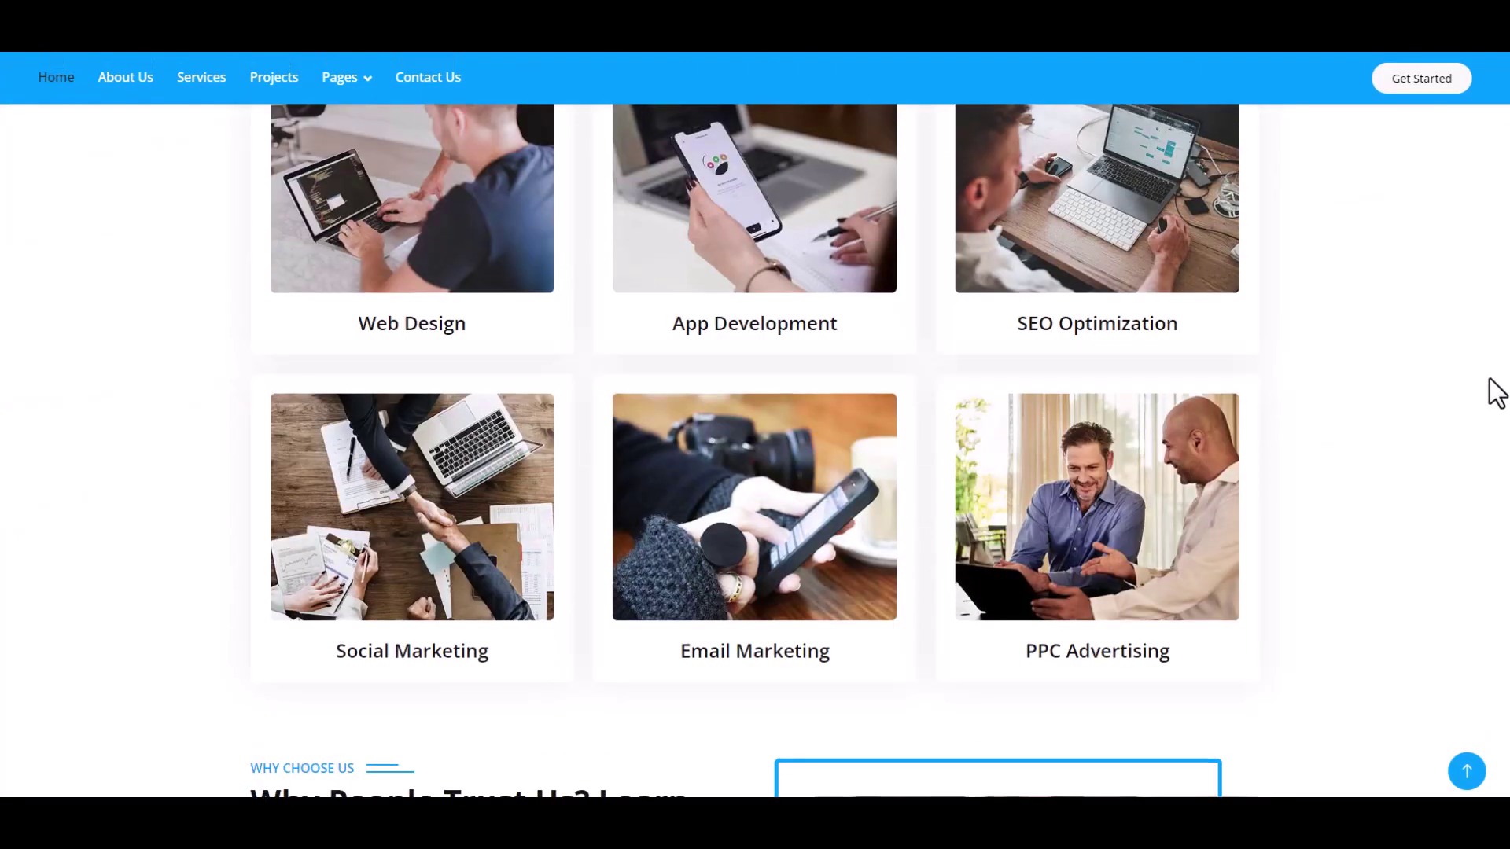
pyautogui.scroll(-5, 1490, 392)
pyautogui.scroll(-4, 1490, 392)
pyautogui.scroll(-5, 1496, 393)
pyautogui.scroll(-5, 1495, 391)
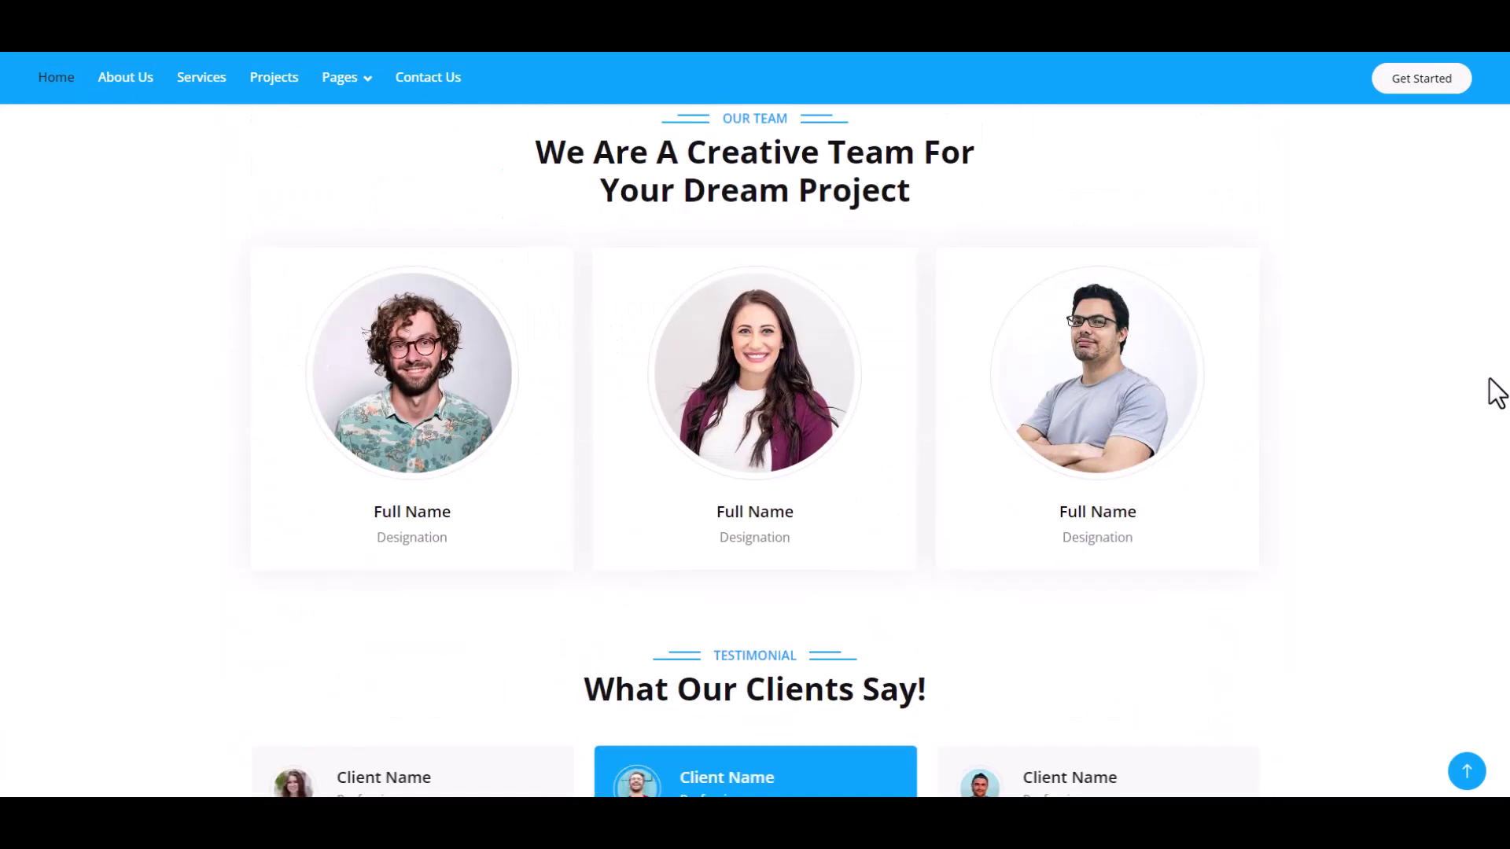
pyautogui.scroll(-5, 1495, 392)
pyautogui.scroll(-3, 1497, 392)
pyautogui.scroll(5, 1496, 392)
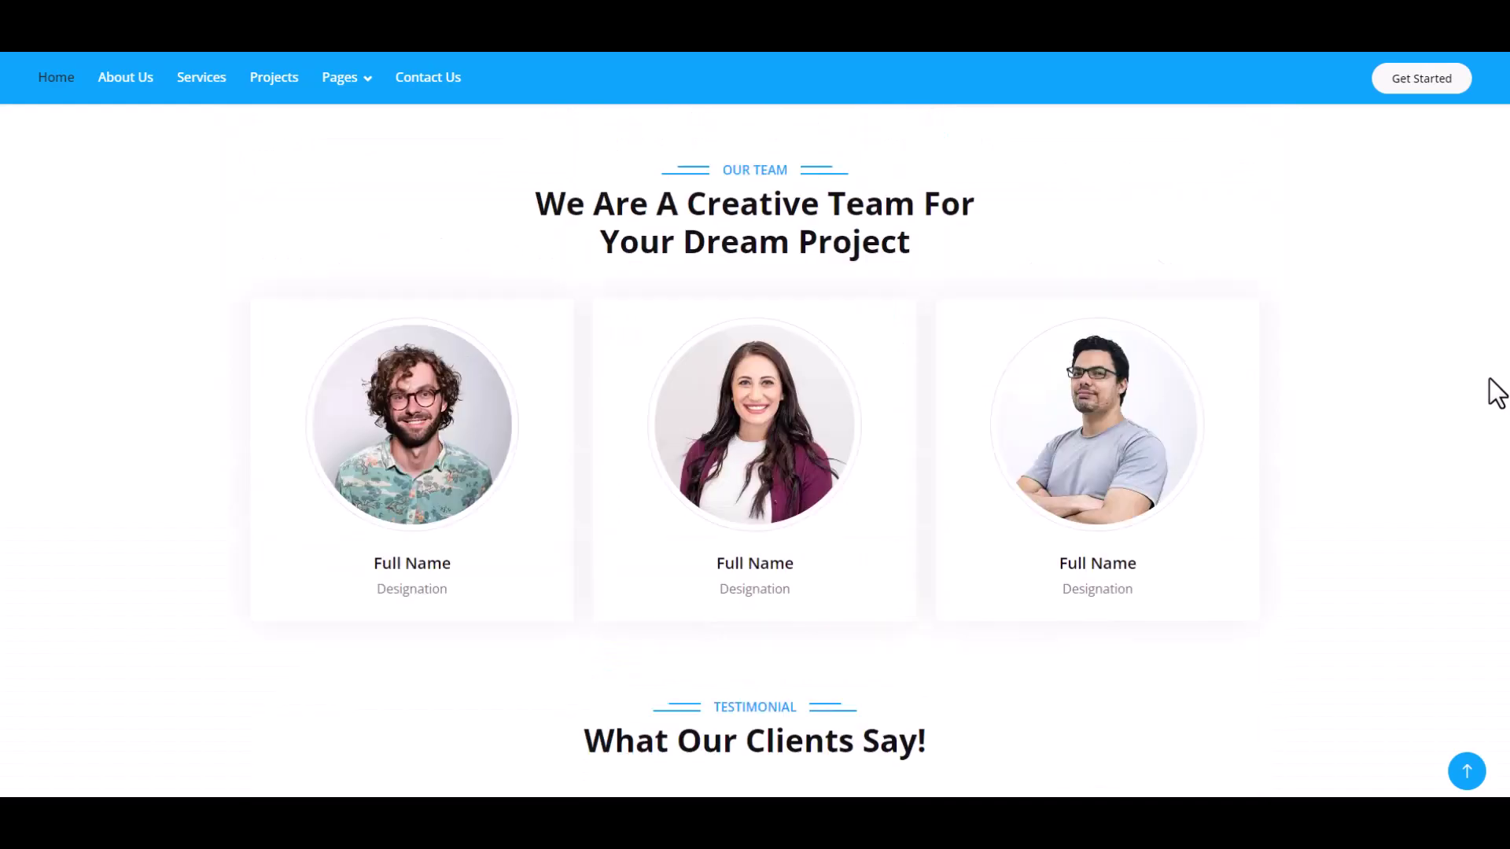
pyautogui.scroll(5, 1497, 391)
pyautogui.scroll(5, 1497, 392)
pyautogui.scroll(5, 1495, 392)
pyautogui.scroll(5, 1496, 393)
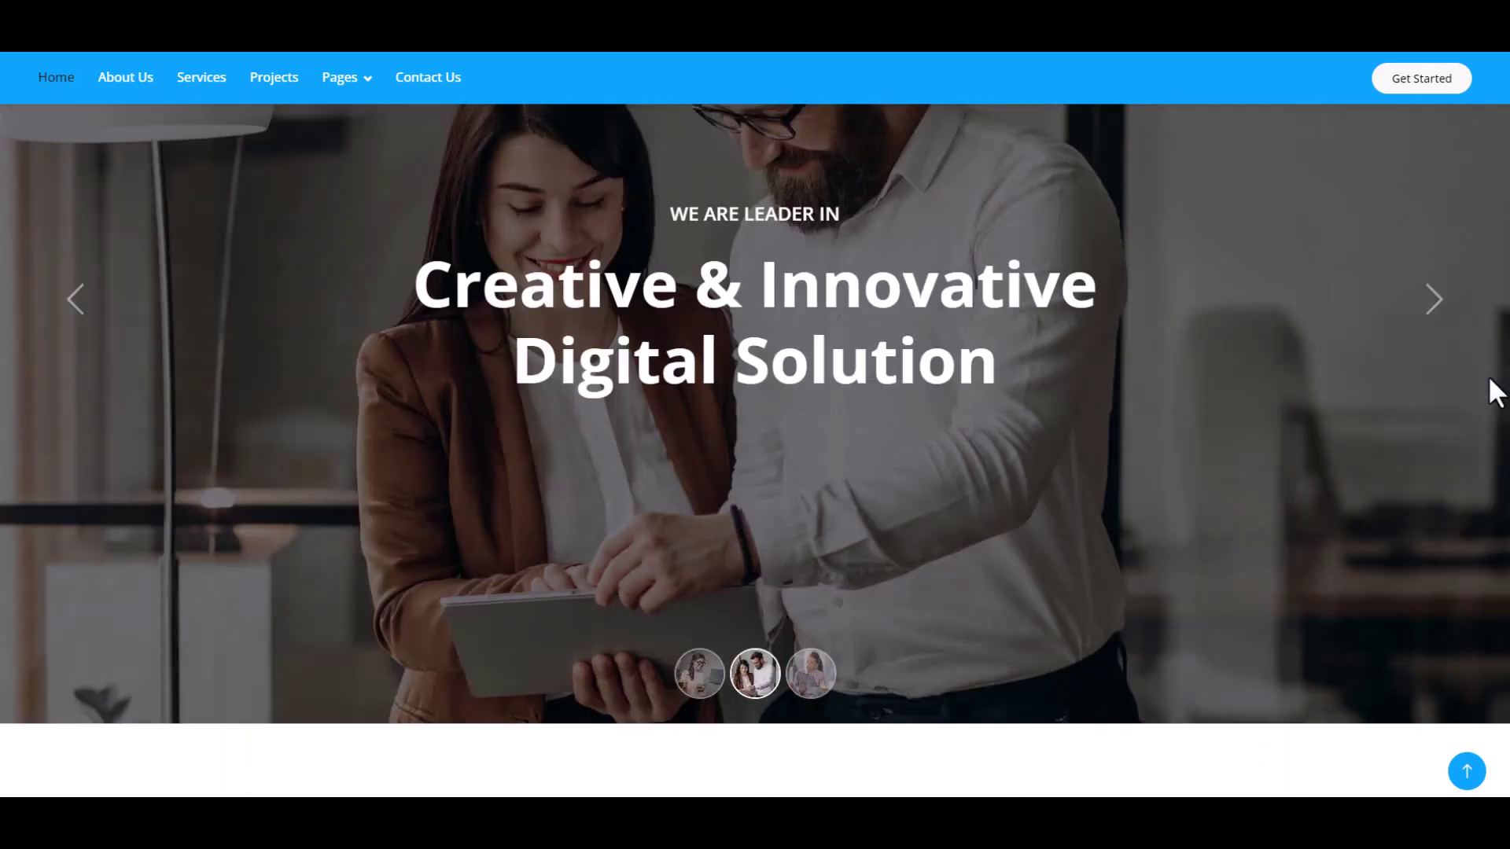
pyautogui.scroll(3, 1496, 392)
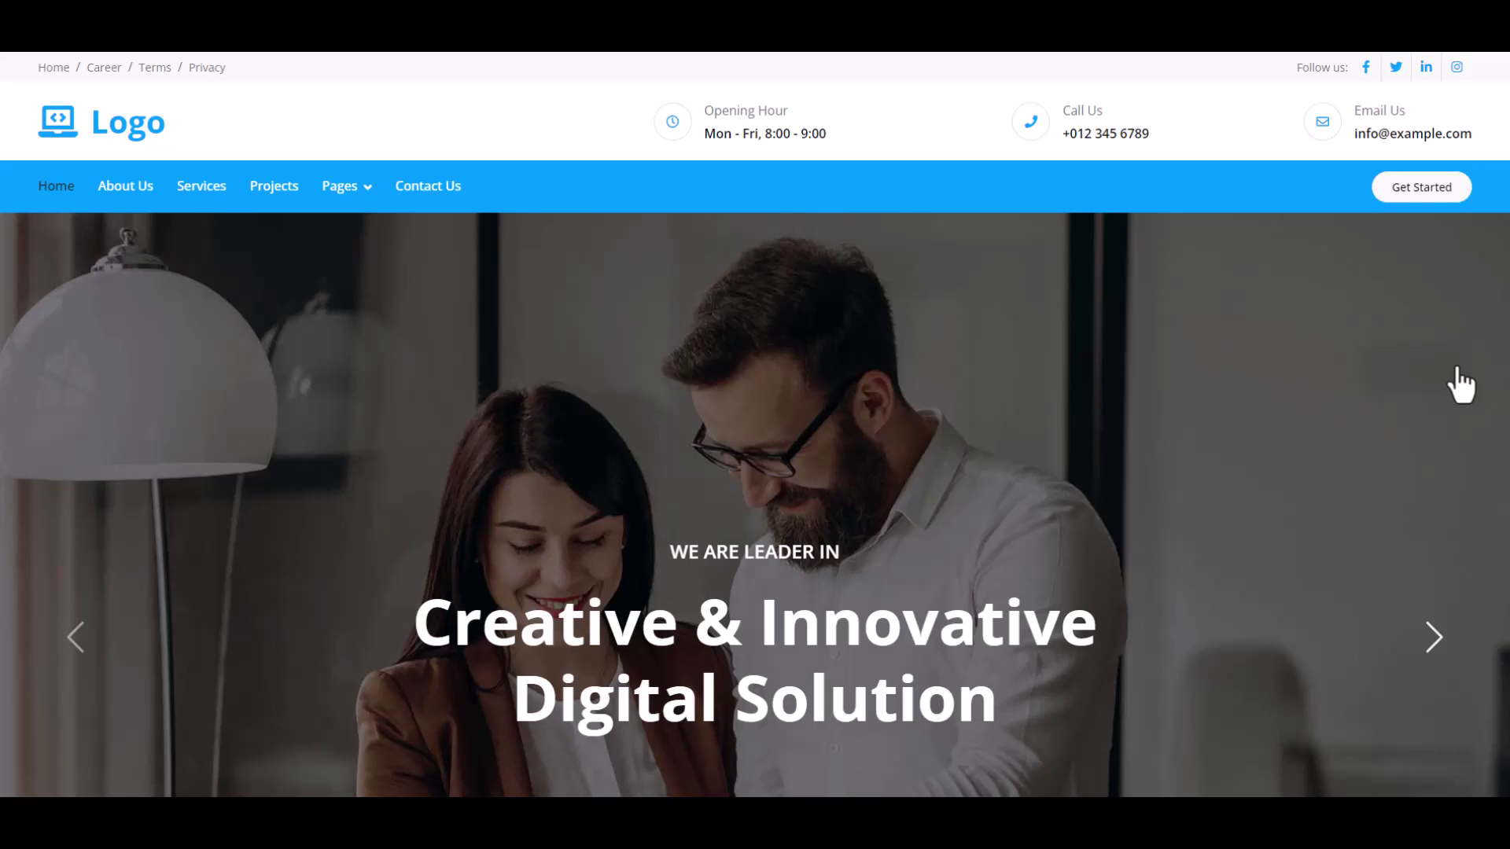
pyautogui.scroll(-3, 1462, 383)
pyautogui.scroll(-4, 1462, 383)
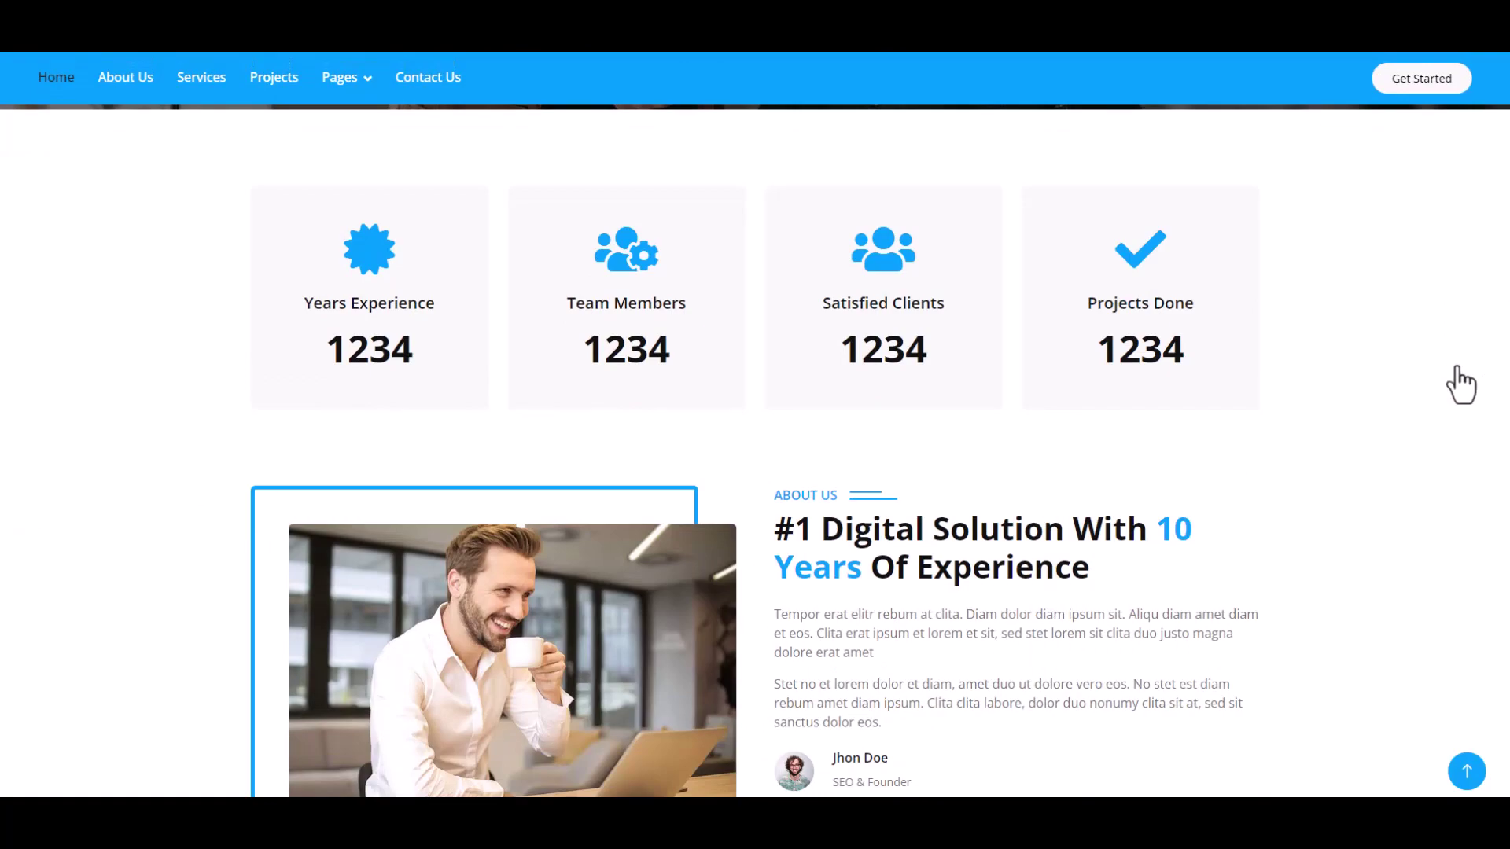
pyautogui.scroll(-4, 1462, 384)
pyautogui.scroll(-4, 1462, 384)
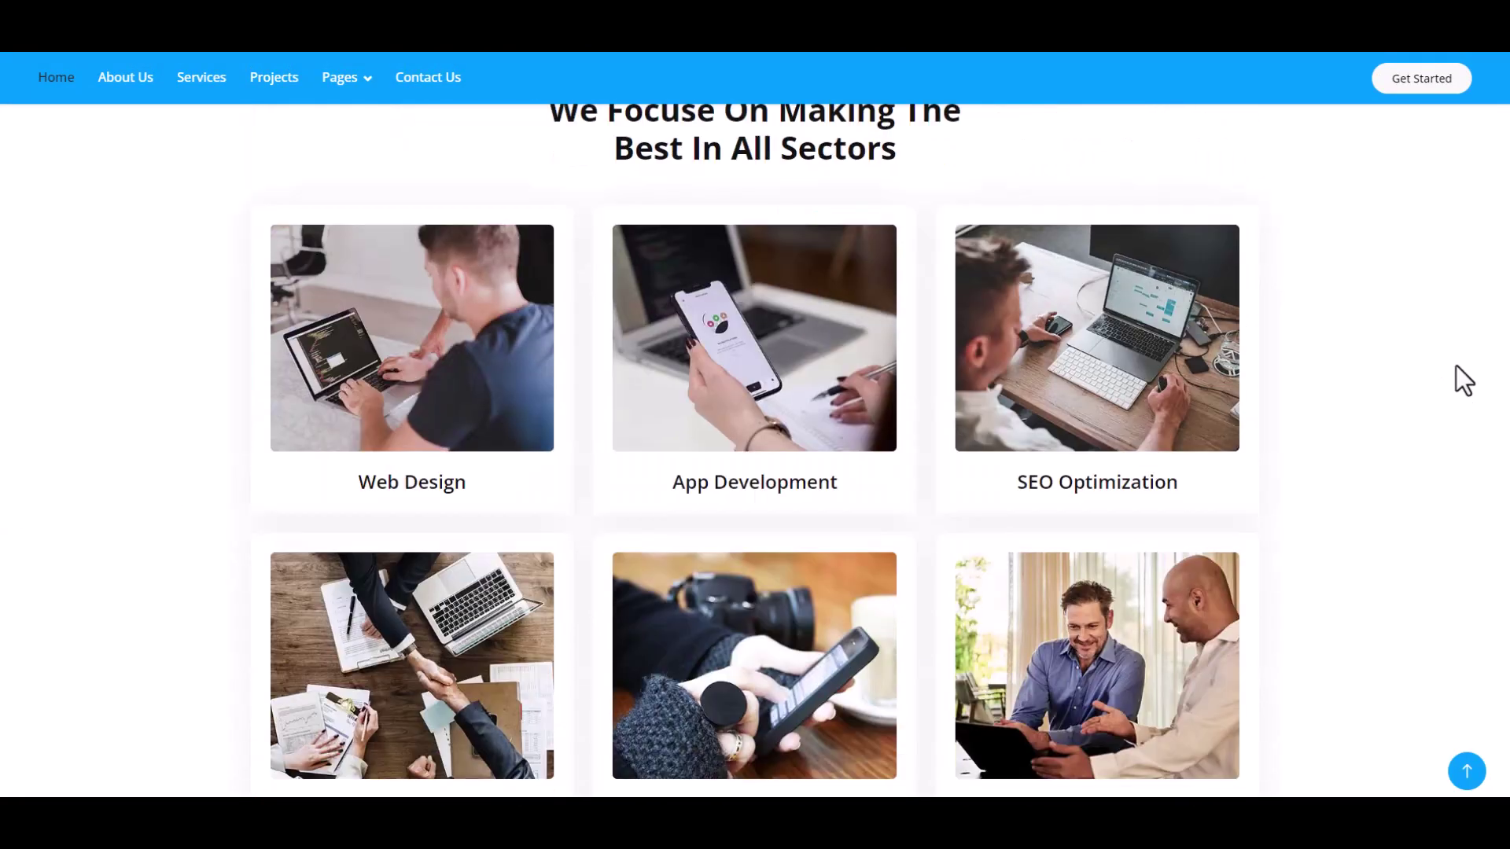
pyautogui.scroll(-4, 1461, 383)
pyautogui.scroll(-5, 1462, 380)
pyautogui.scroll(-5, 1460, 380)
pyautogui.scroll(-5, 1462, 380)
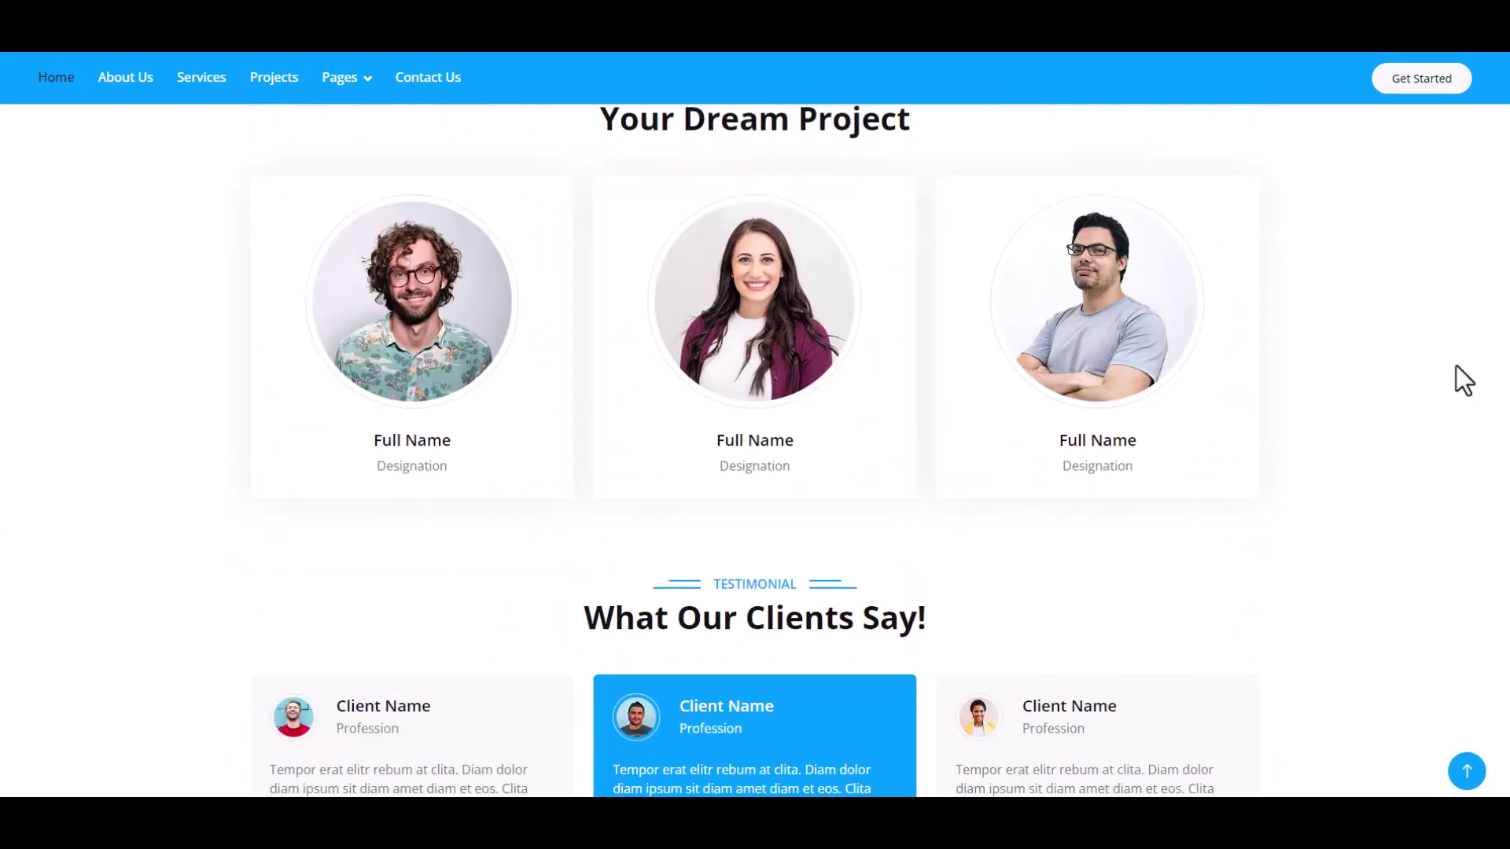
pyautogui.scroll(-5, 1461, 380)
pyautogui.scroll(-1, 1461, 380)
pyautogui.scroll(5, 1462, 379)
pyautogui.scroll(5, 1462, 380)
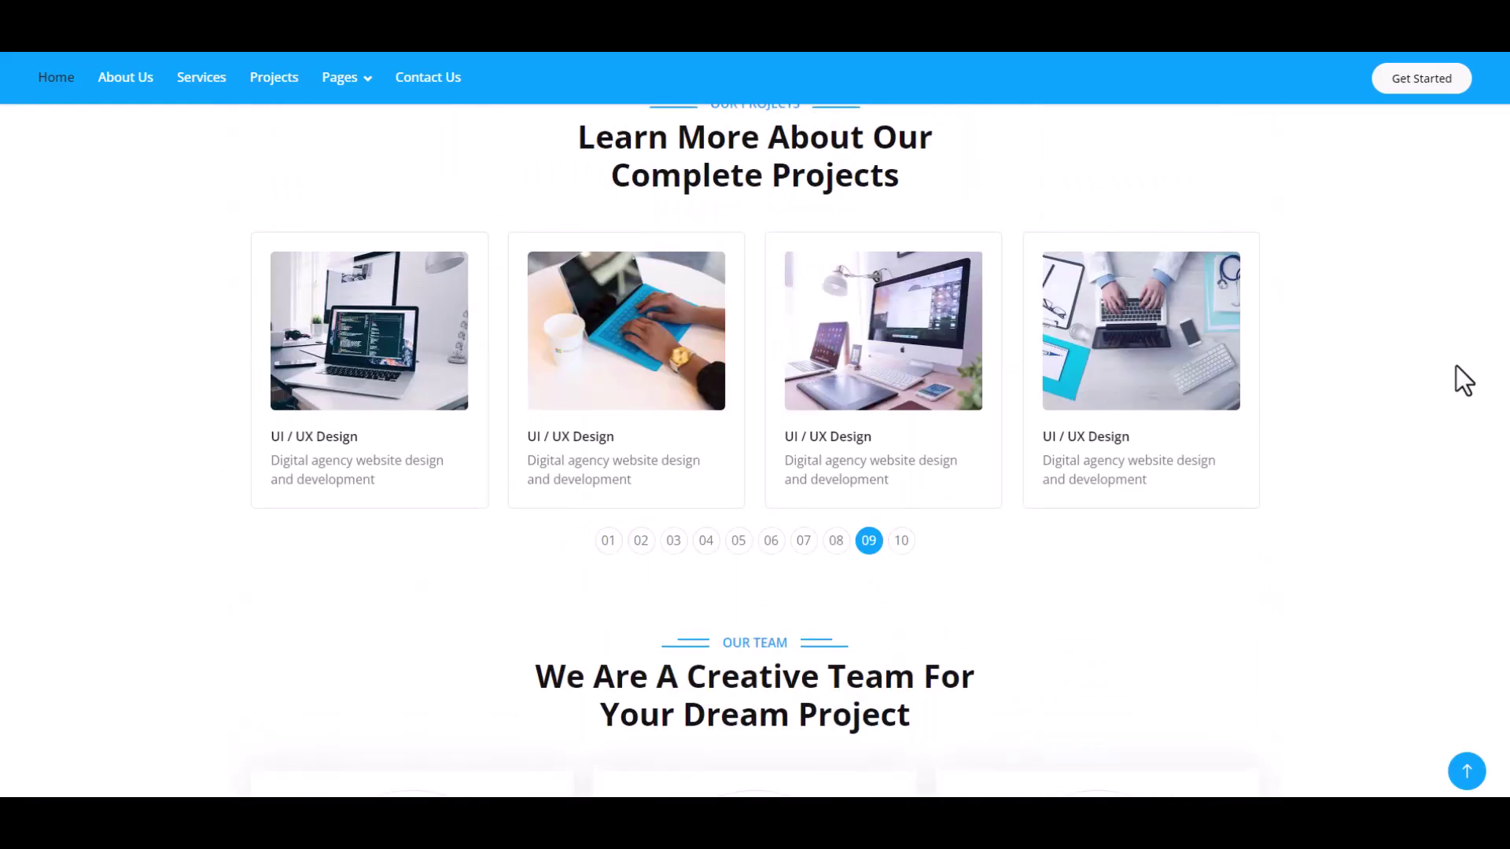
pyautogui.scroll(5, 1461, 380)
pyautogui.scroll(5, 1462, 380)
pyautogui.scroll(5, 1461, 380)
pyautogui.scroll(3, 1462, 380)
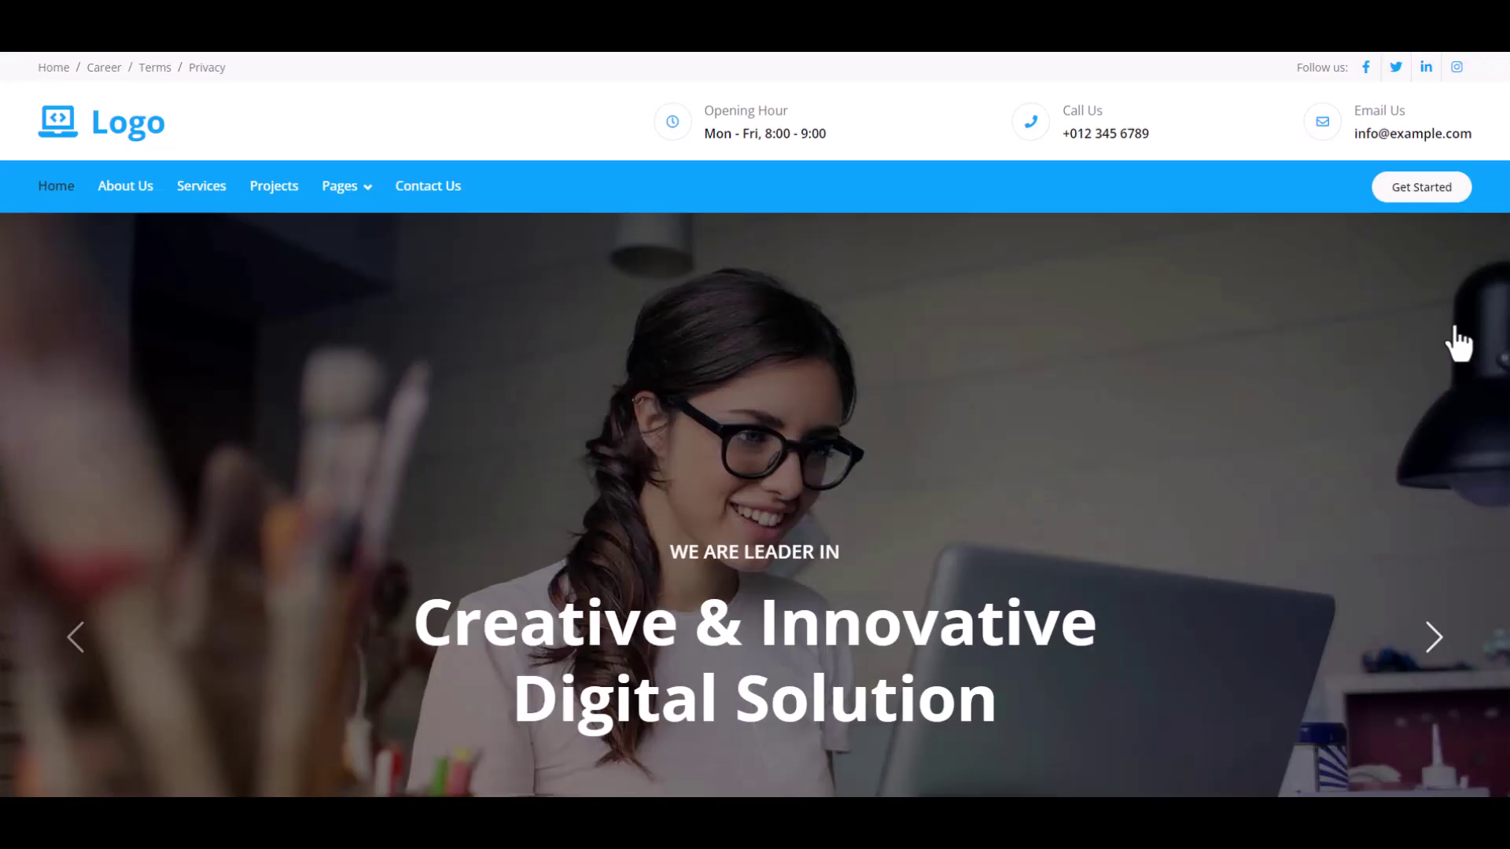